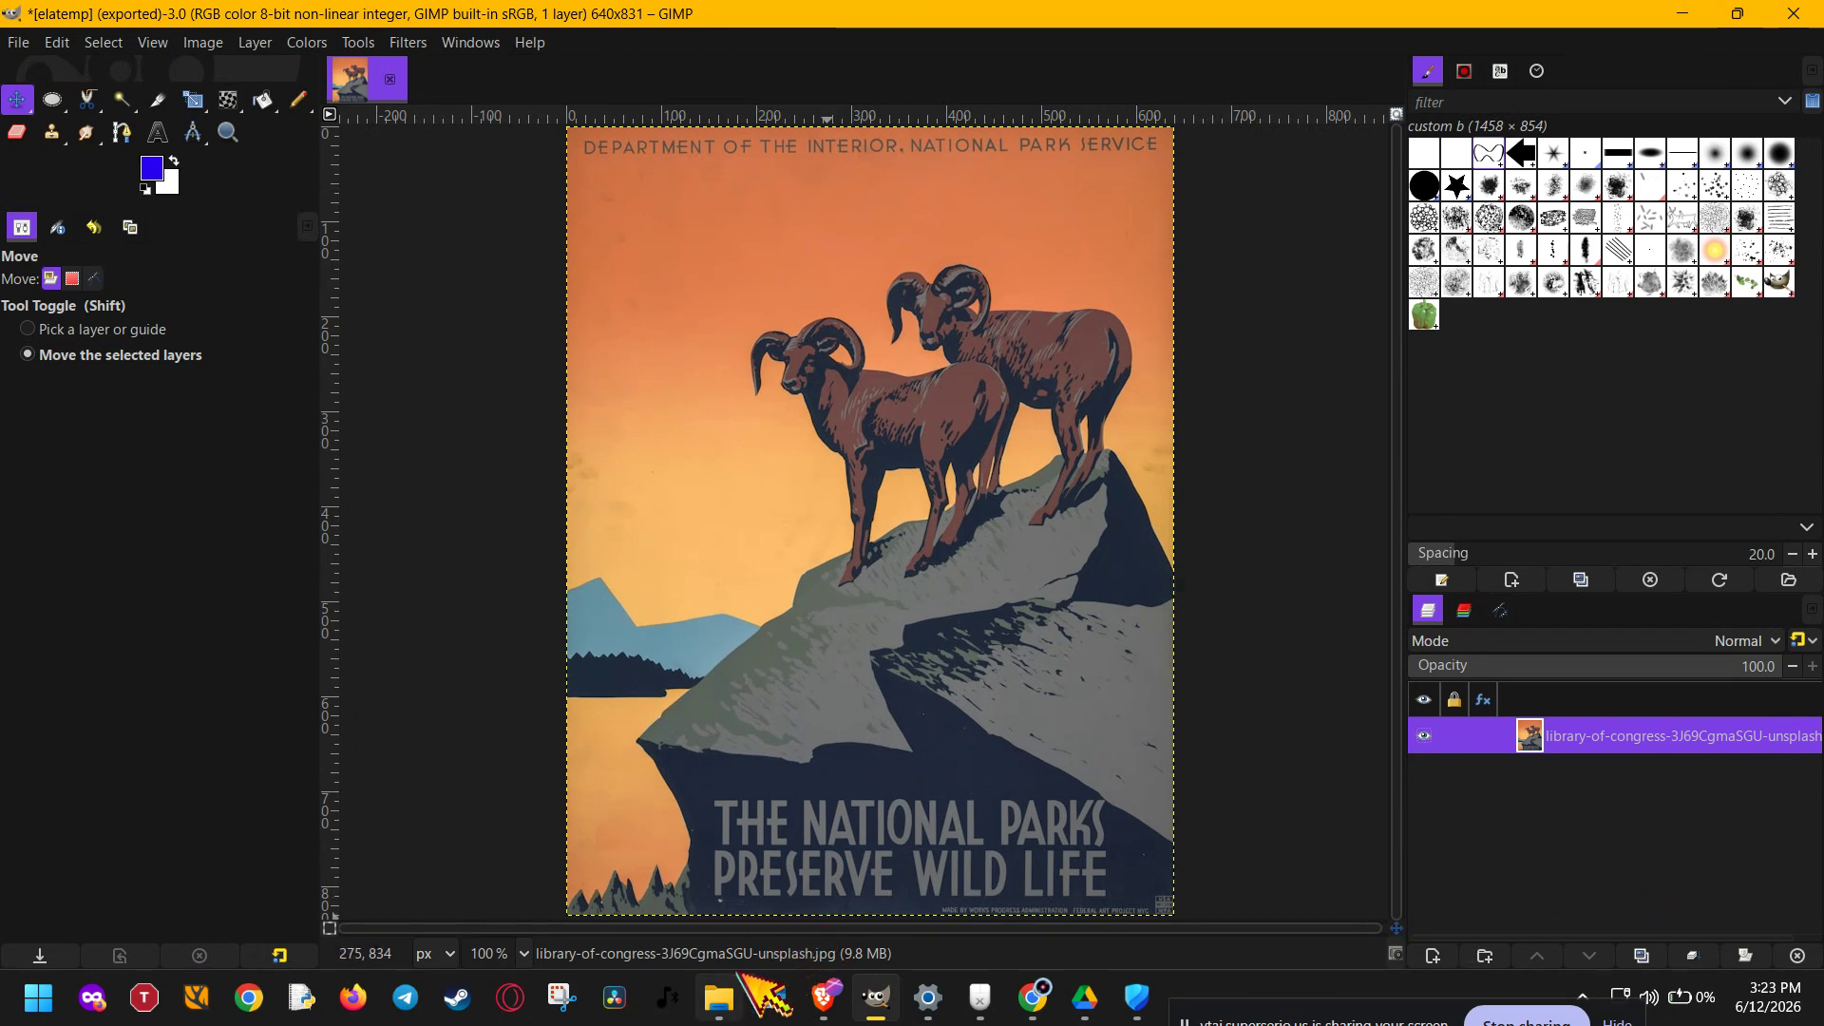
View the files available in the Open Image dialog's Assets folder, and close the dialog without opening anything
{"action": "left_click", "coordinate": [19, 42]}
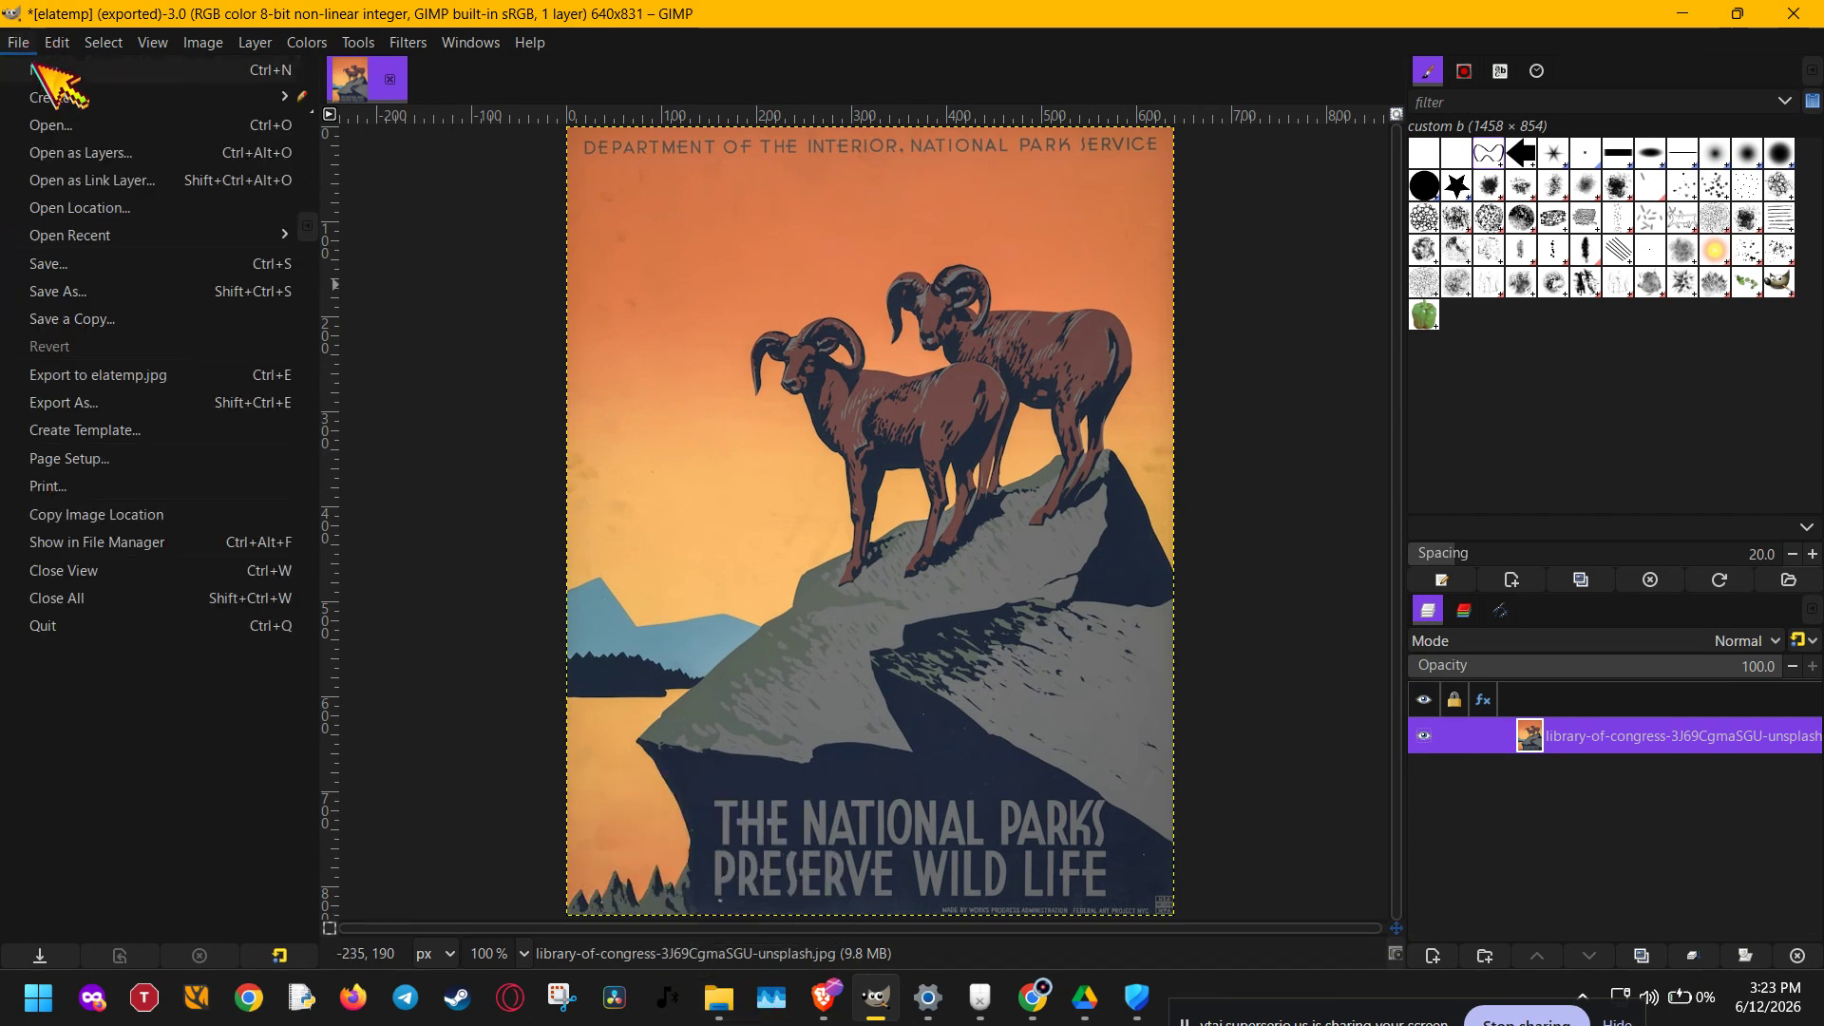
{"action": "left_click", "coordinate": [57, 124]}
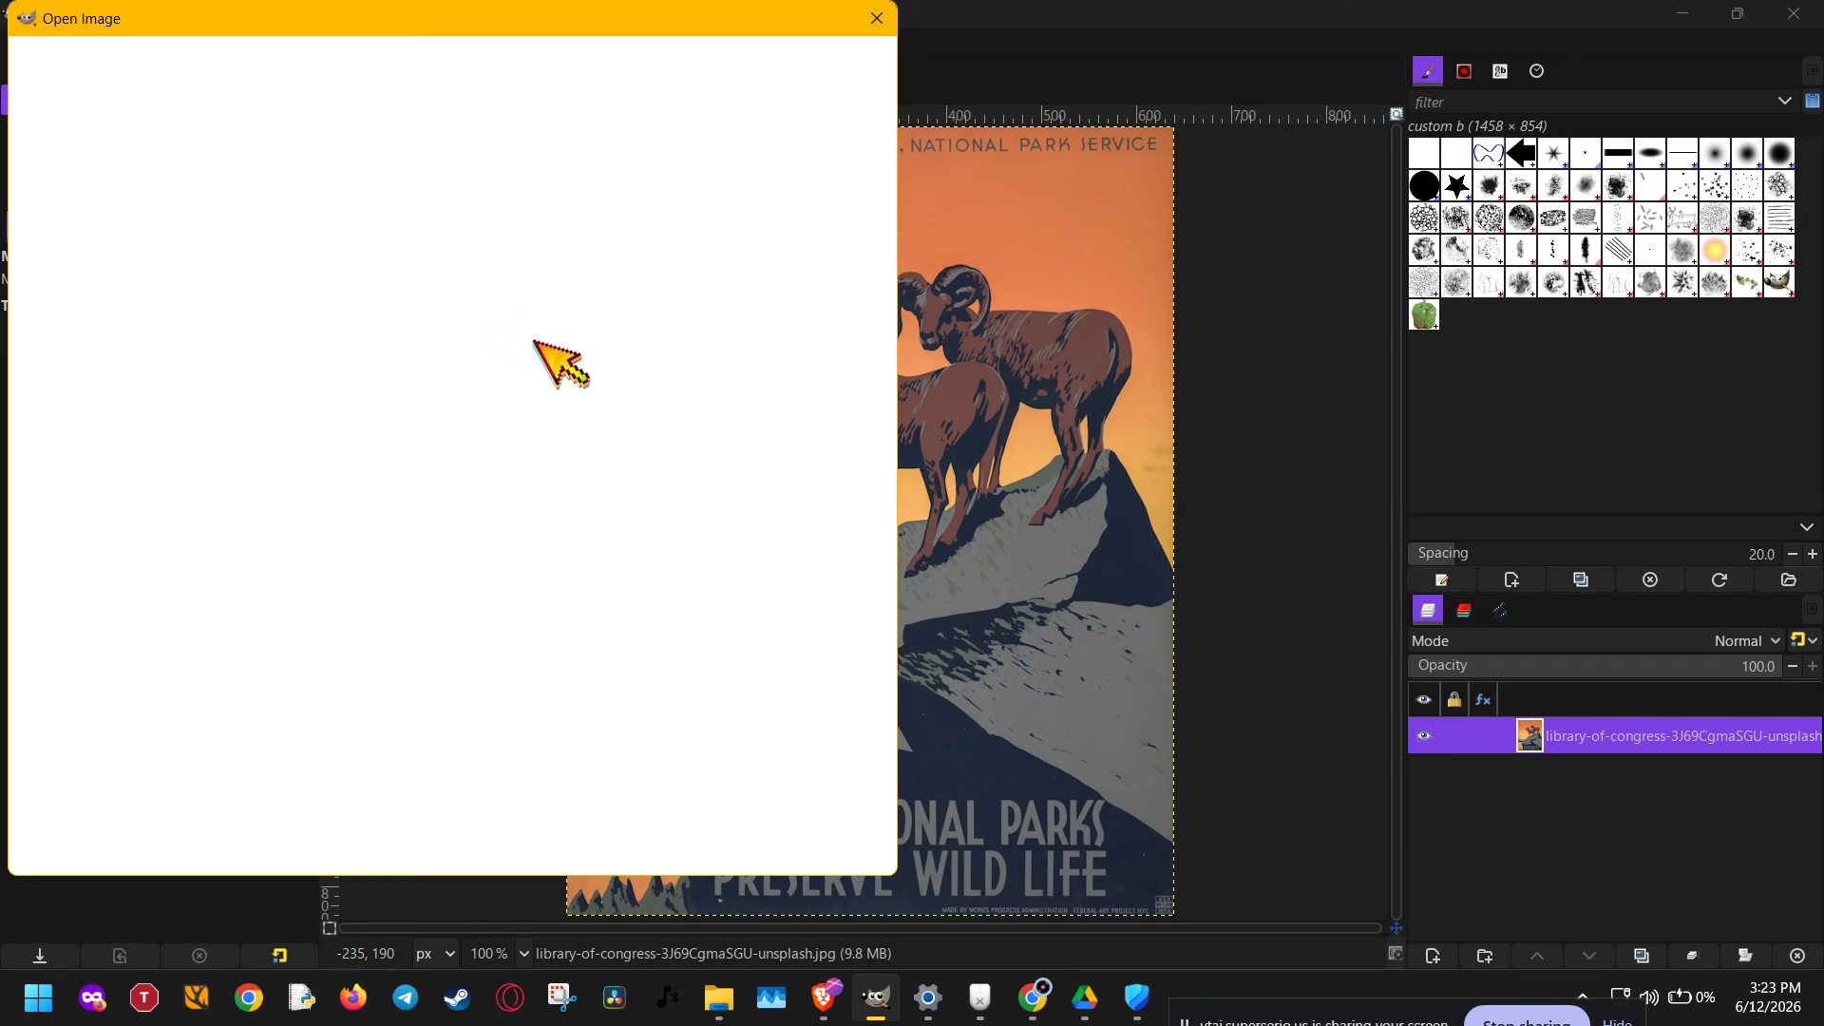
{"action": "scroll", "coordinate": [611, 367], "scroll_direction": "down", "scroll_amount": 1}
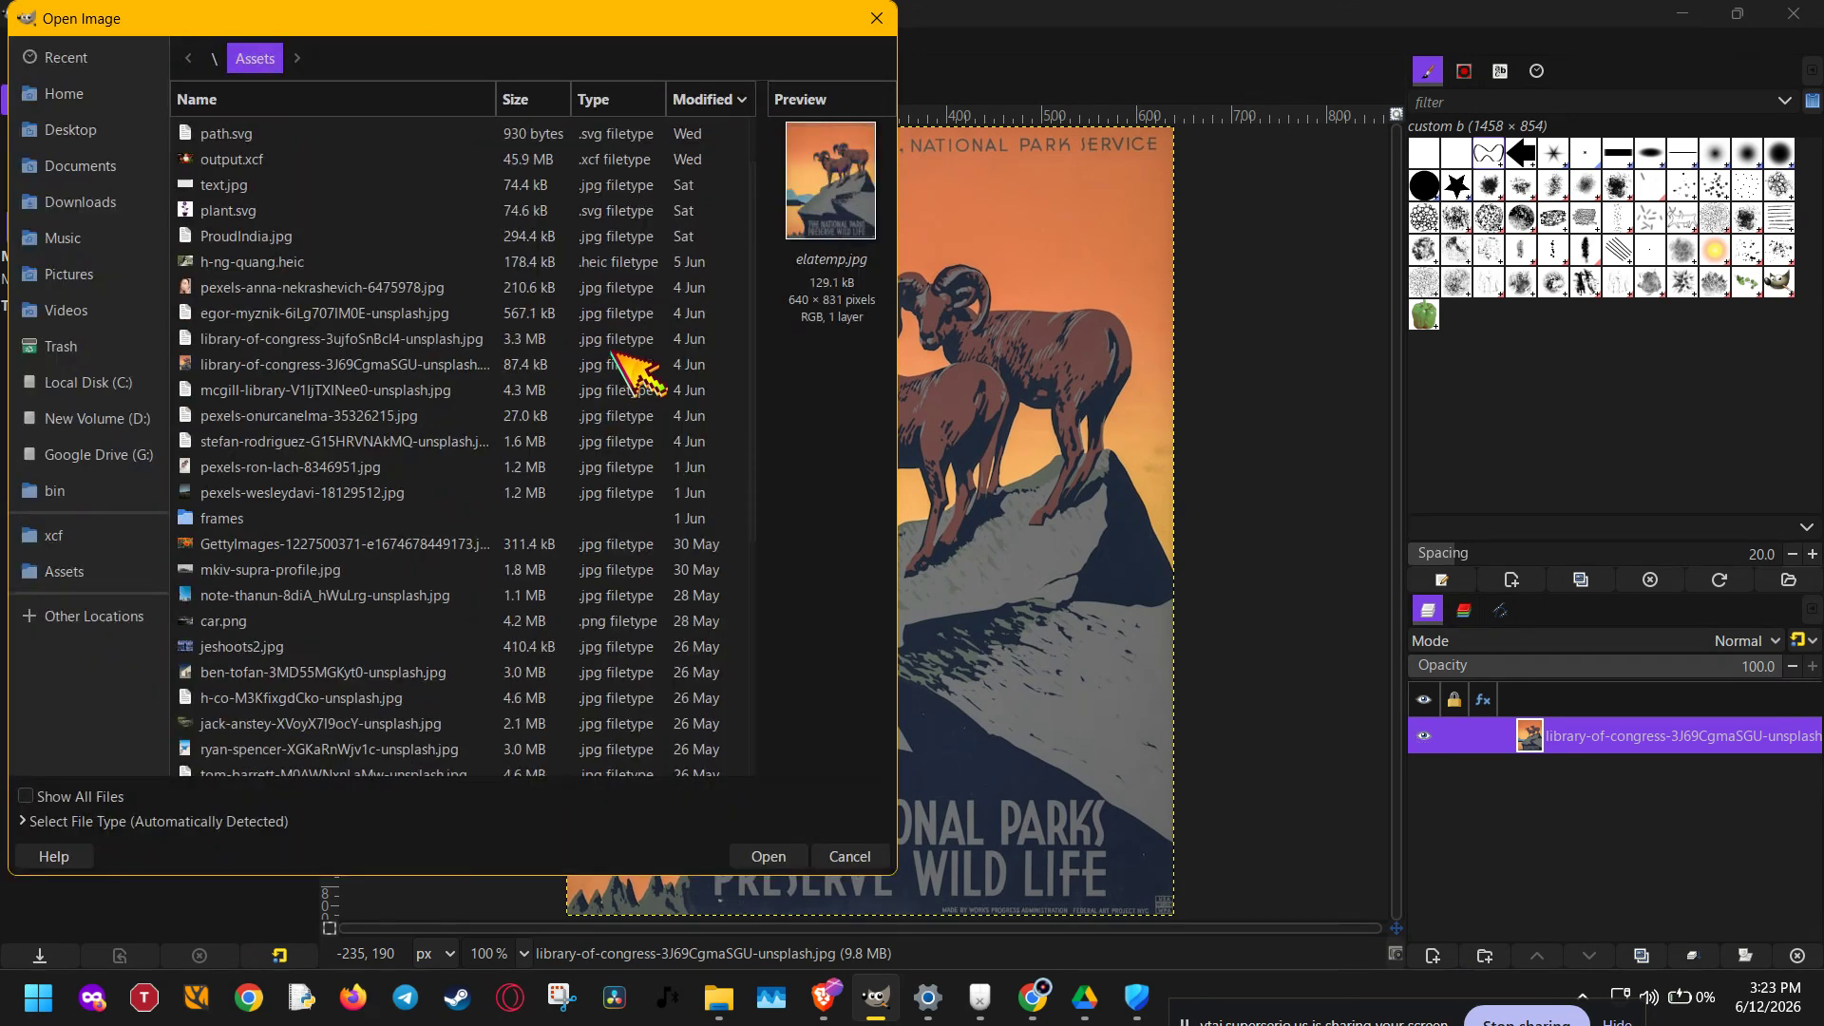
{"action": "left_click", "coordinate": [876, 15]}
{"action": "left_click", "coordinate": [361, 44]}
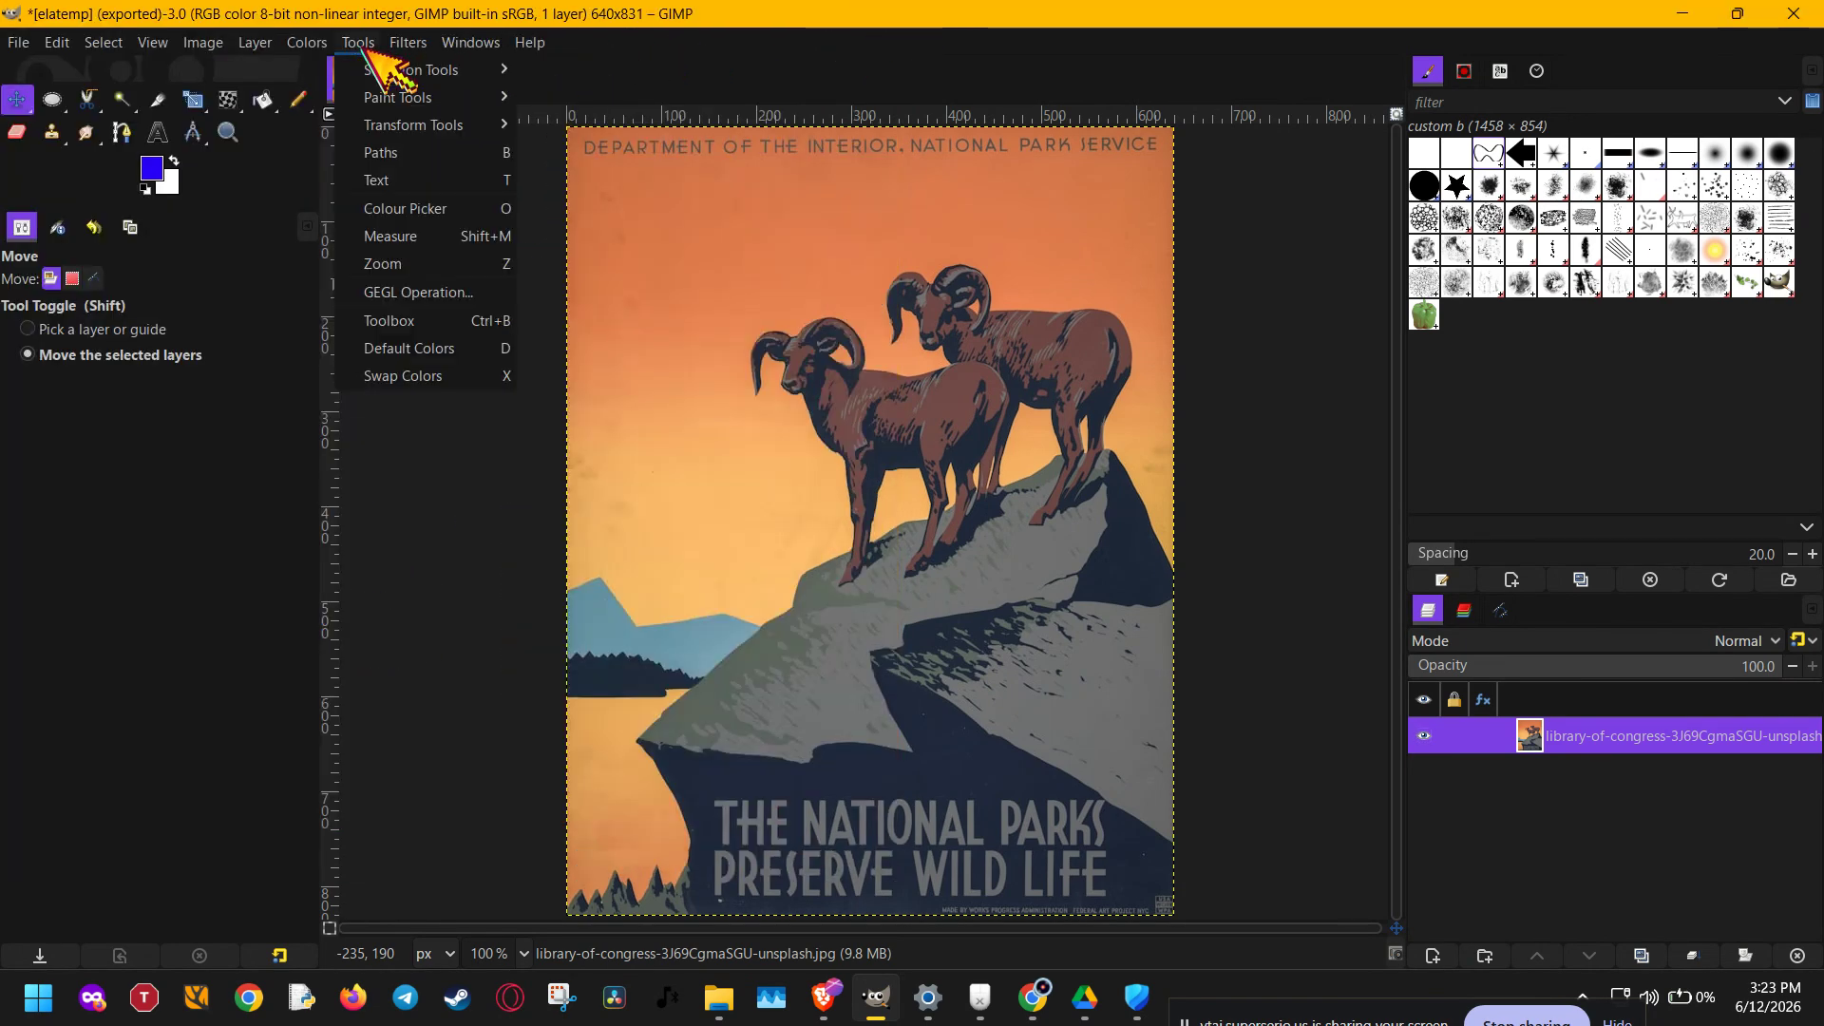
{"action": "left_click", "coordinate": [409, 44]}
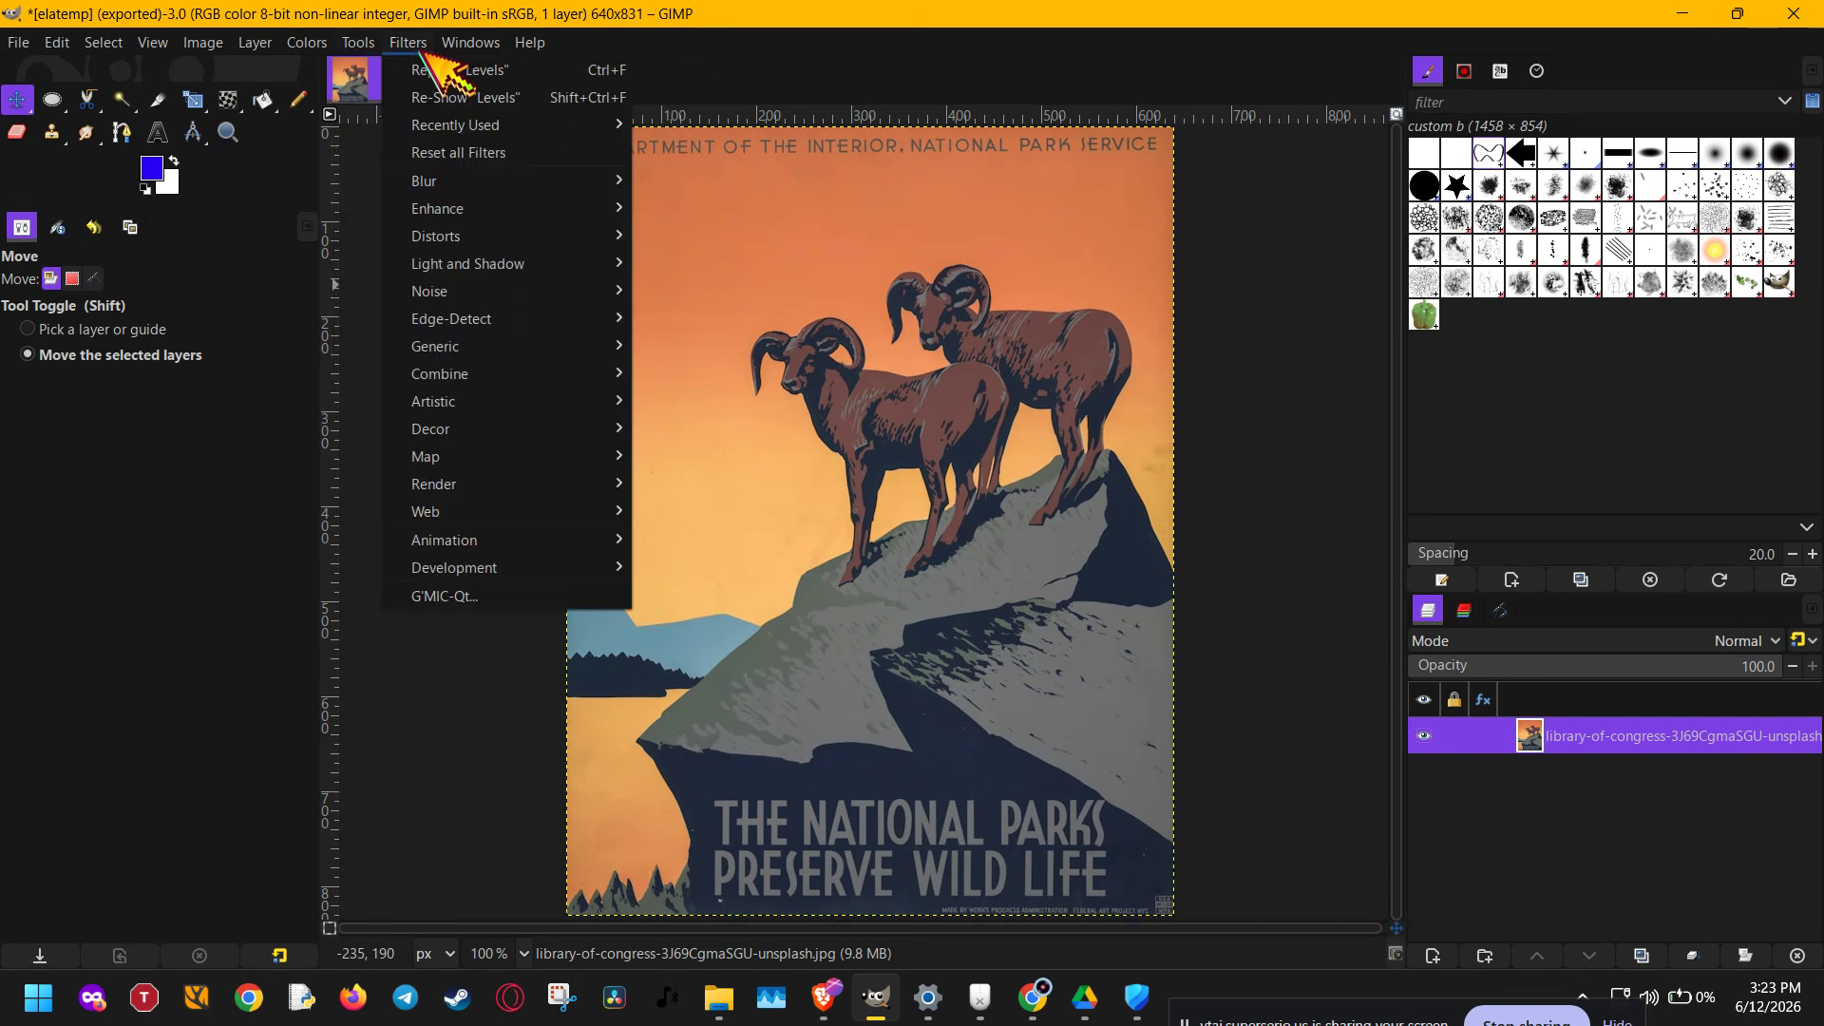
{"action": "mouse_move", "coordinate": [466, 43]}
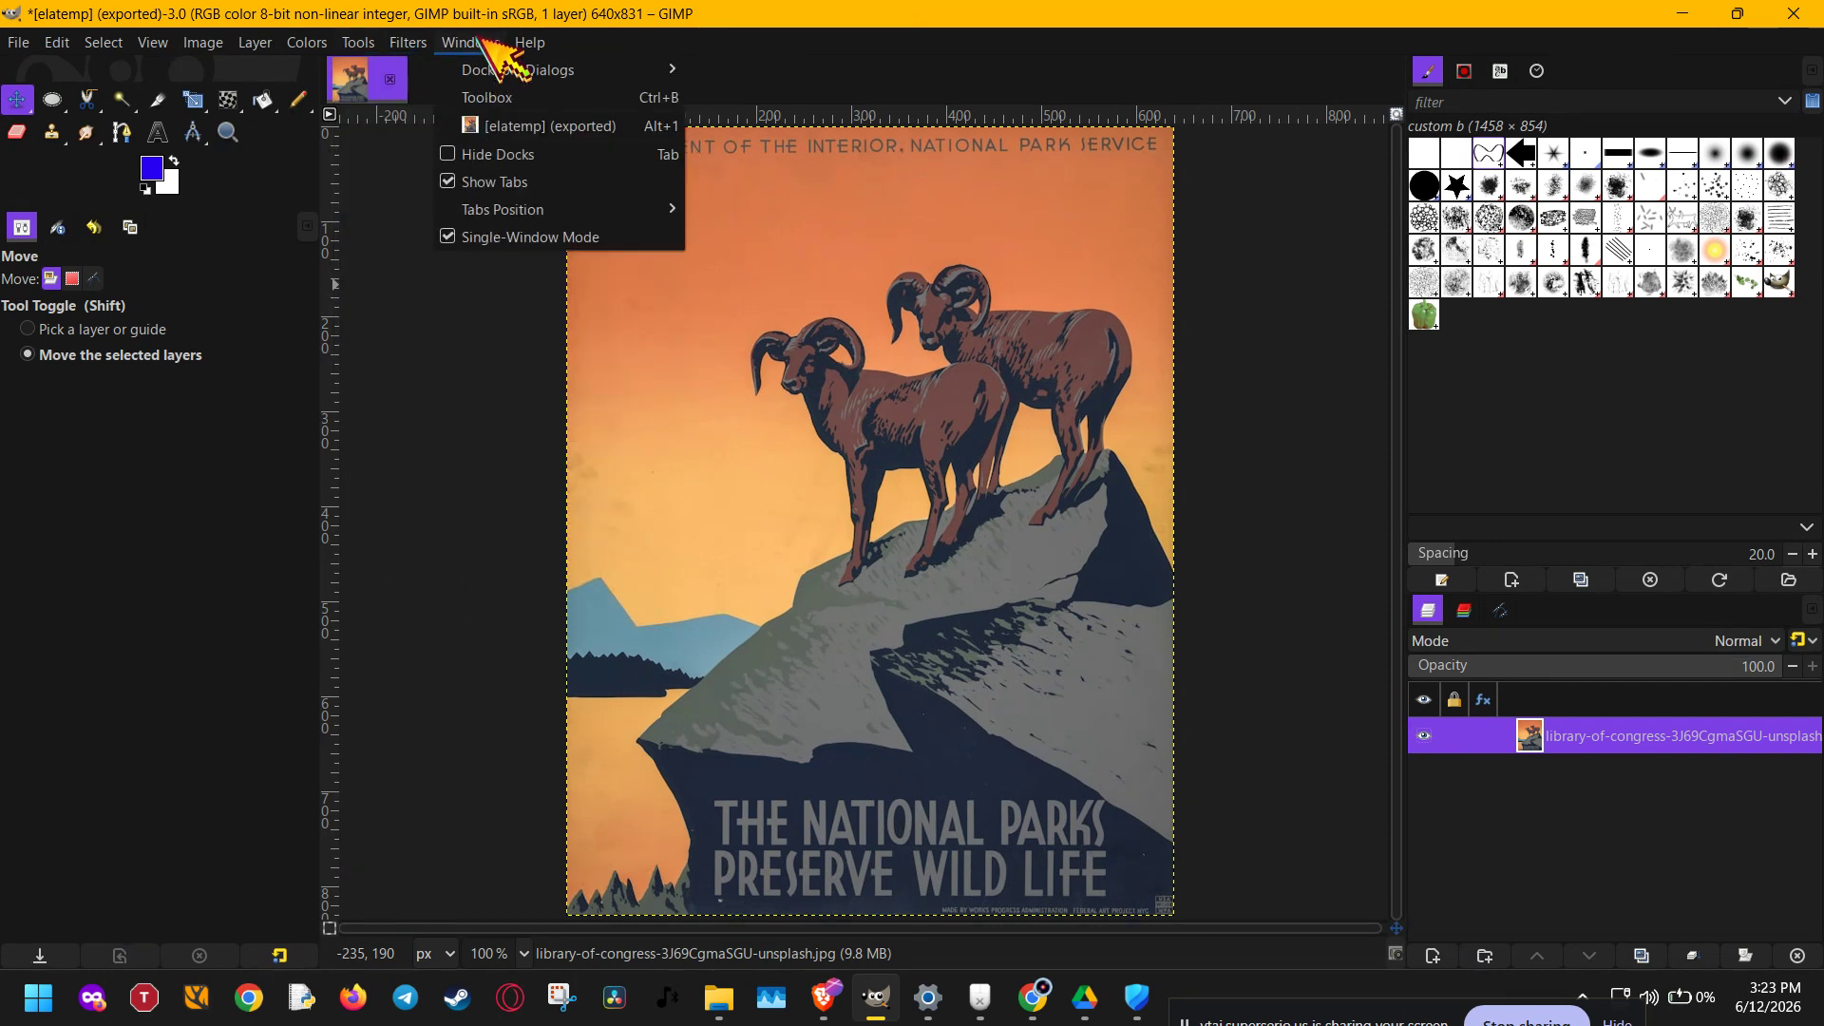
{"action": "left_click", "coordinate": [581, 688]}
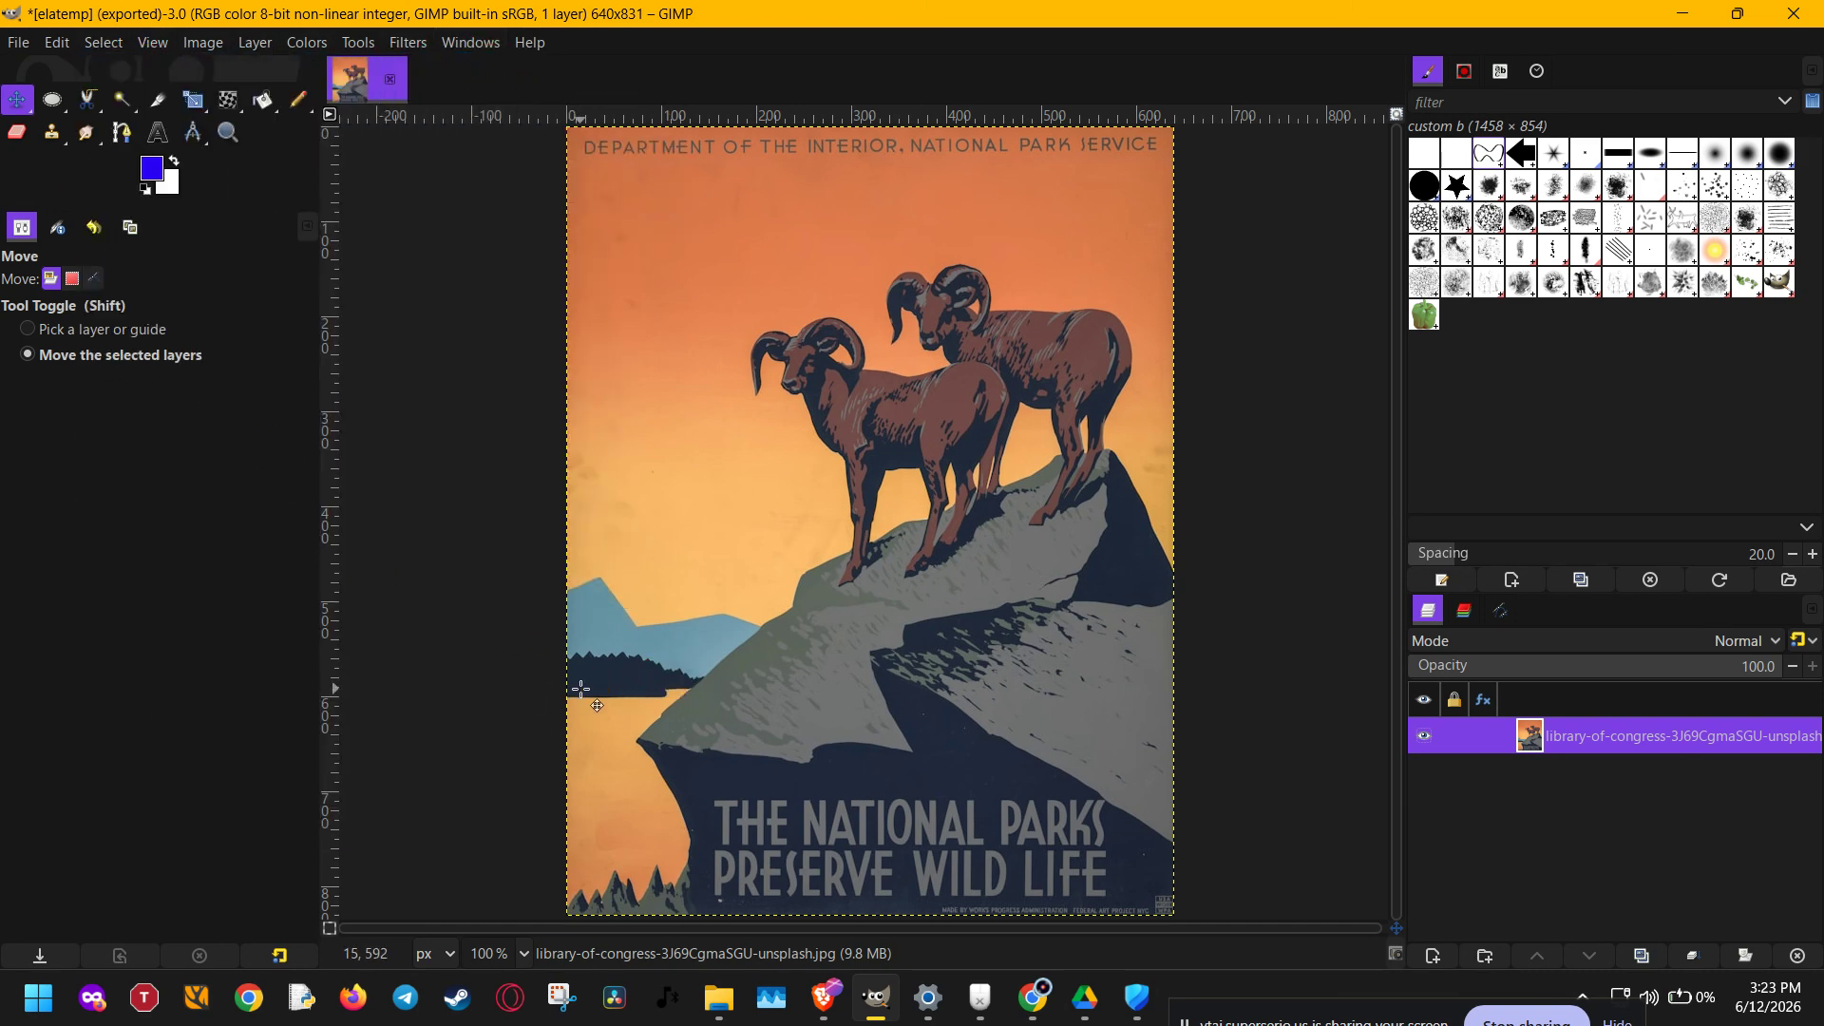
Switch to File Explorer, go to %appdata% in a new tab, and open the GIMP folder there
{"action": "mouse_move", "coordinate": [728, 985]}
{"action": "left_click", "coordinate": [742, 846]}
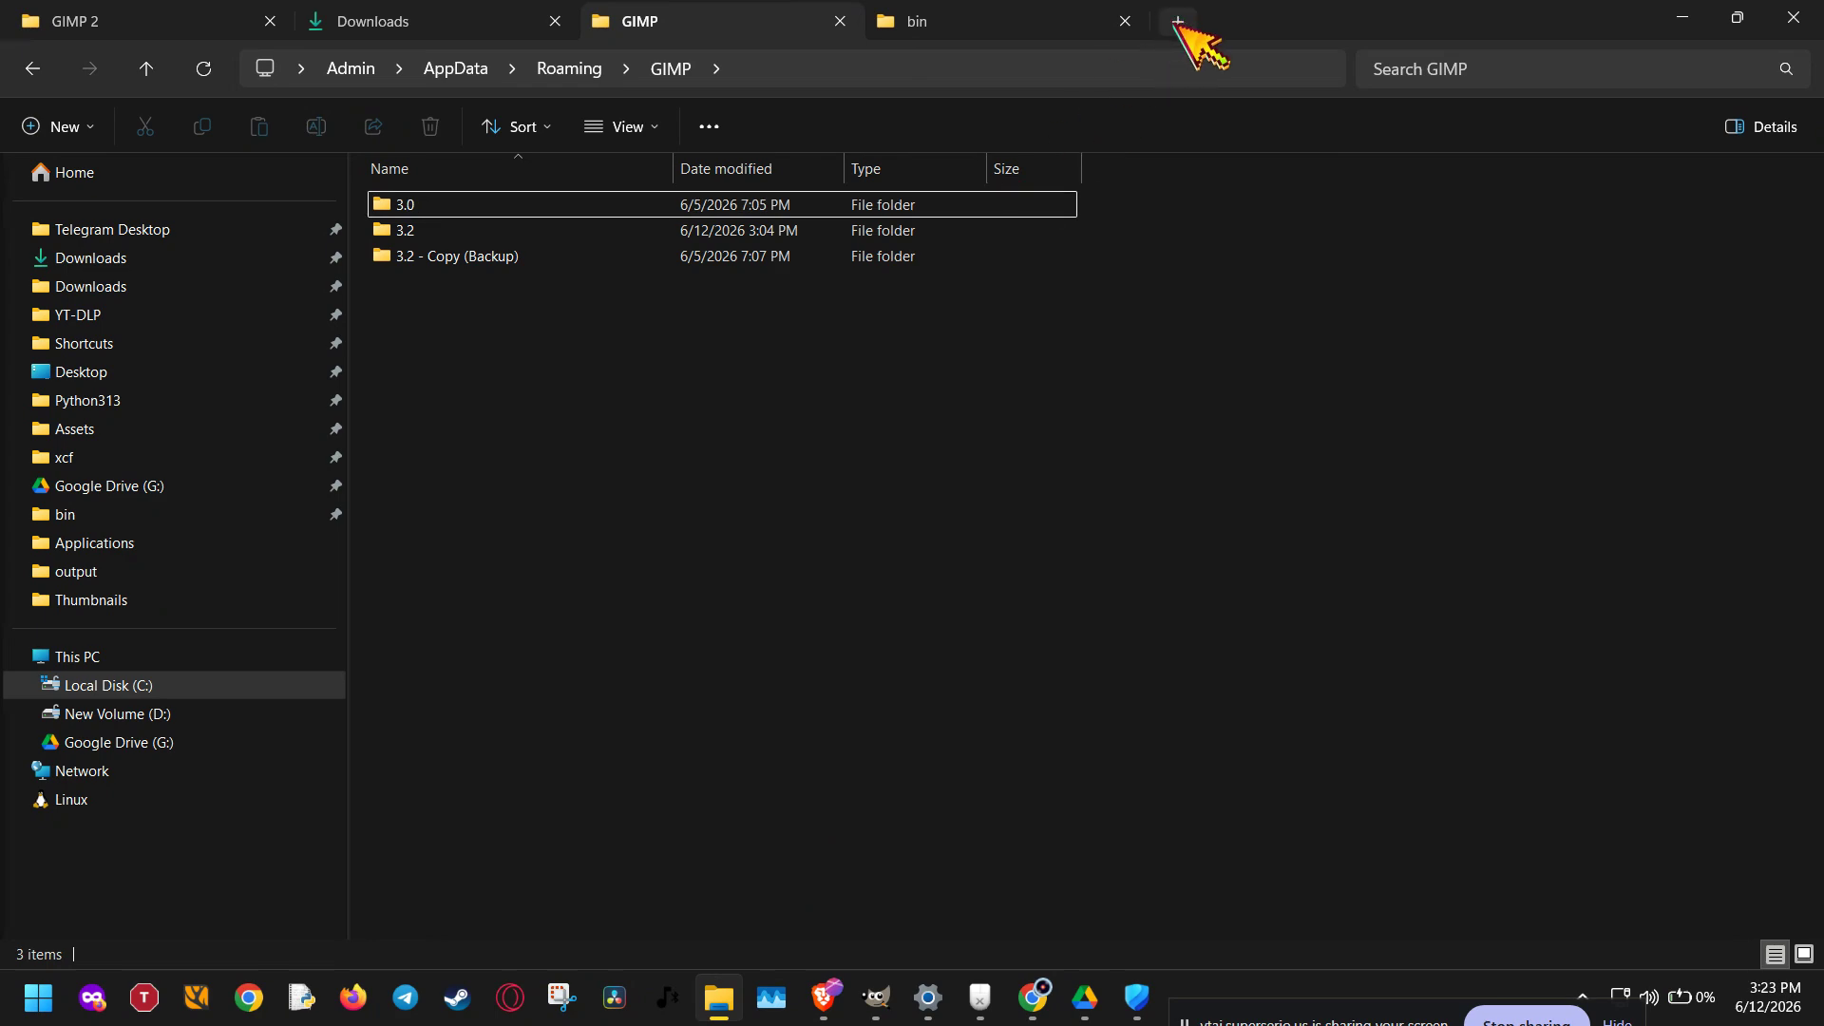
{"action": "left_click", "coordinate": [1178, 21]}
{"action": "left_click", "coordinate": [1140, 69]}
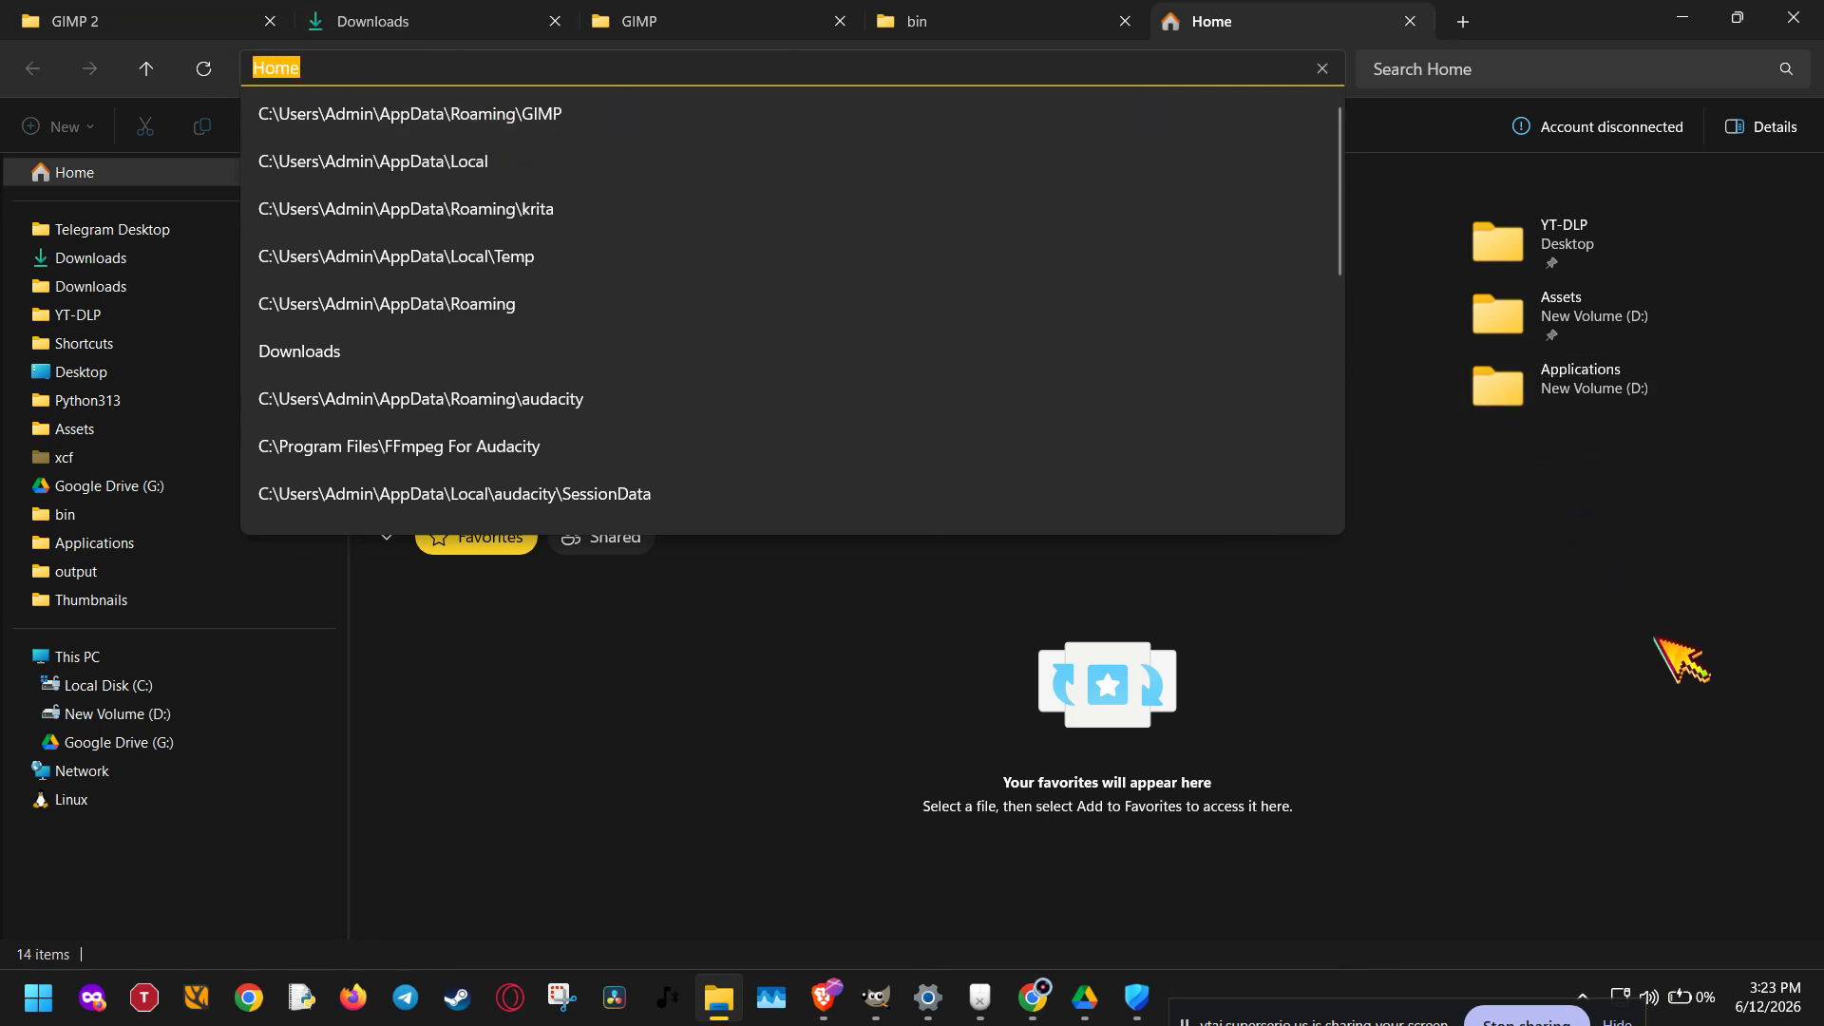
{"action": "key", "text": "BackSpace"}
{"action": "type", "text": "%appda"}
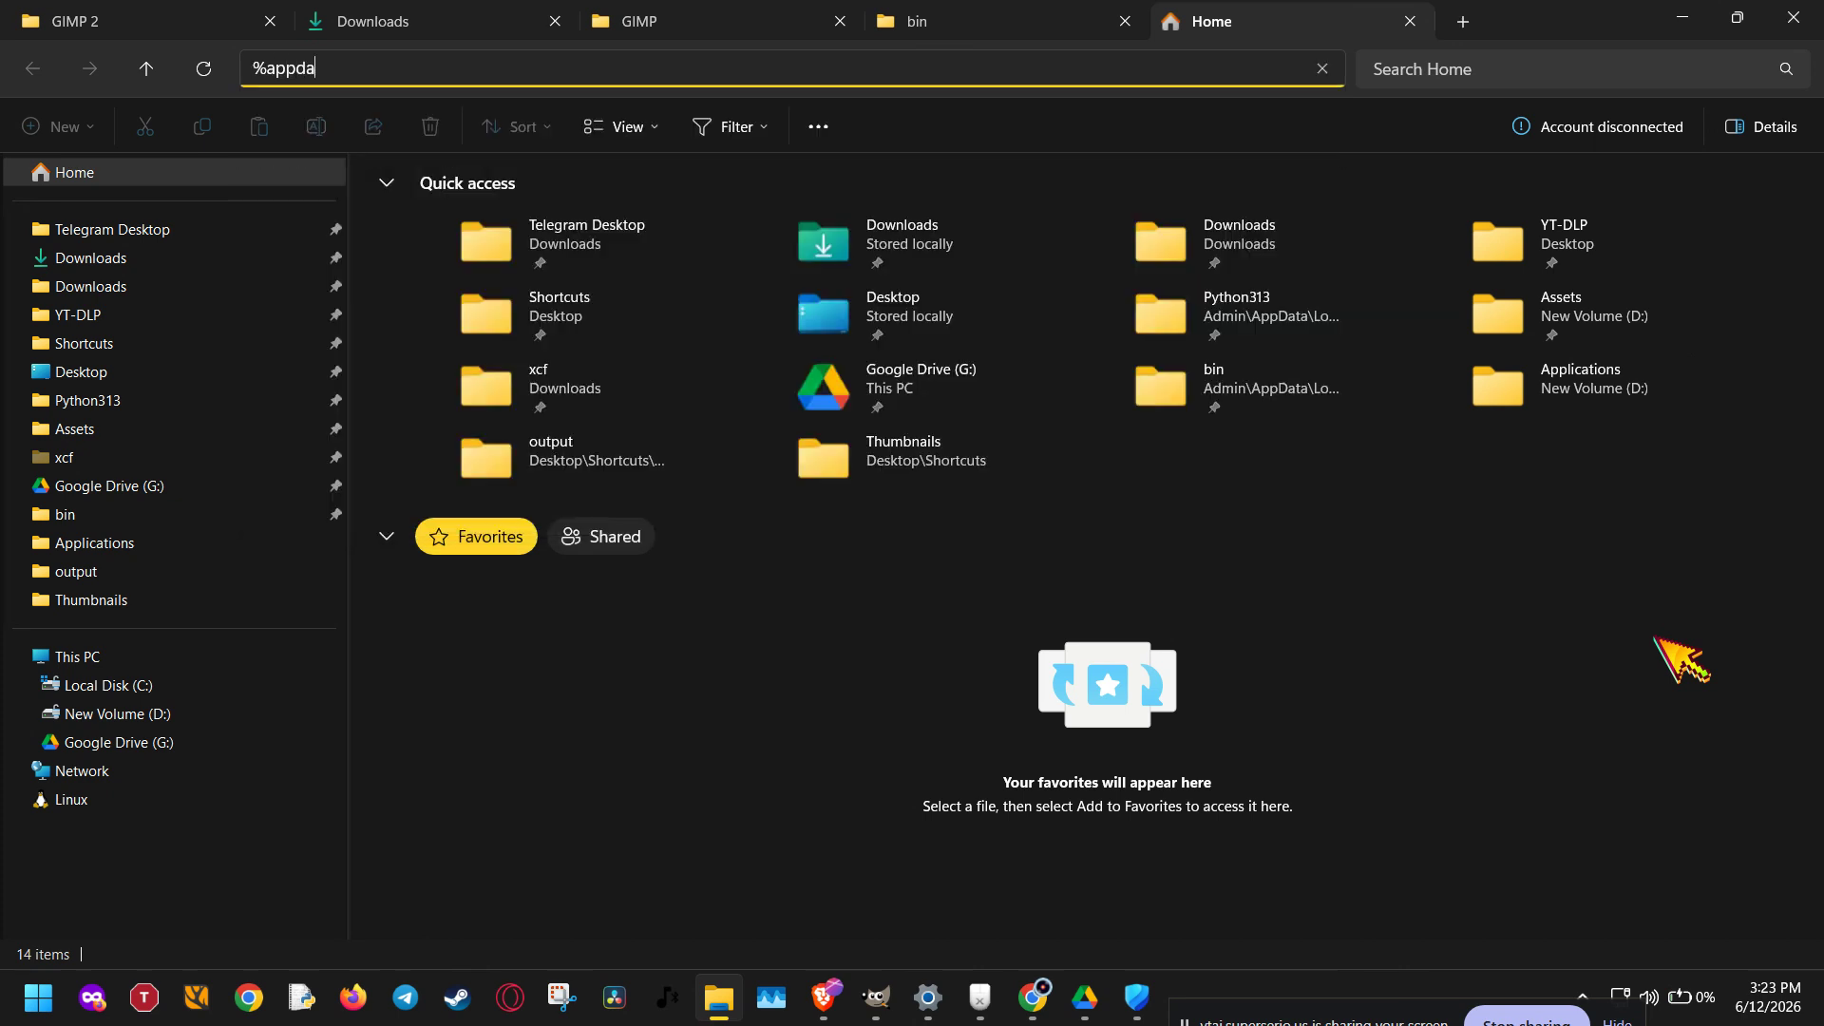
{"action": "type", "text": "ta%"}
{"action": "key", "text": "Return"}
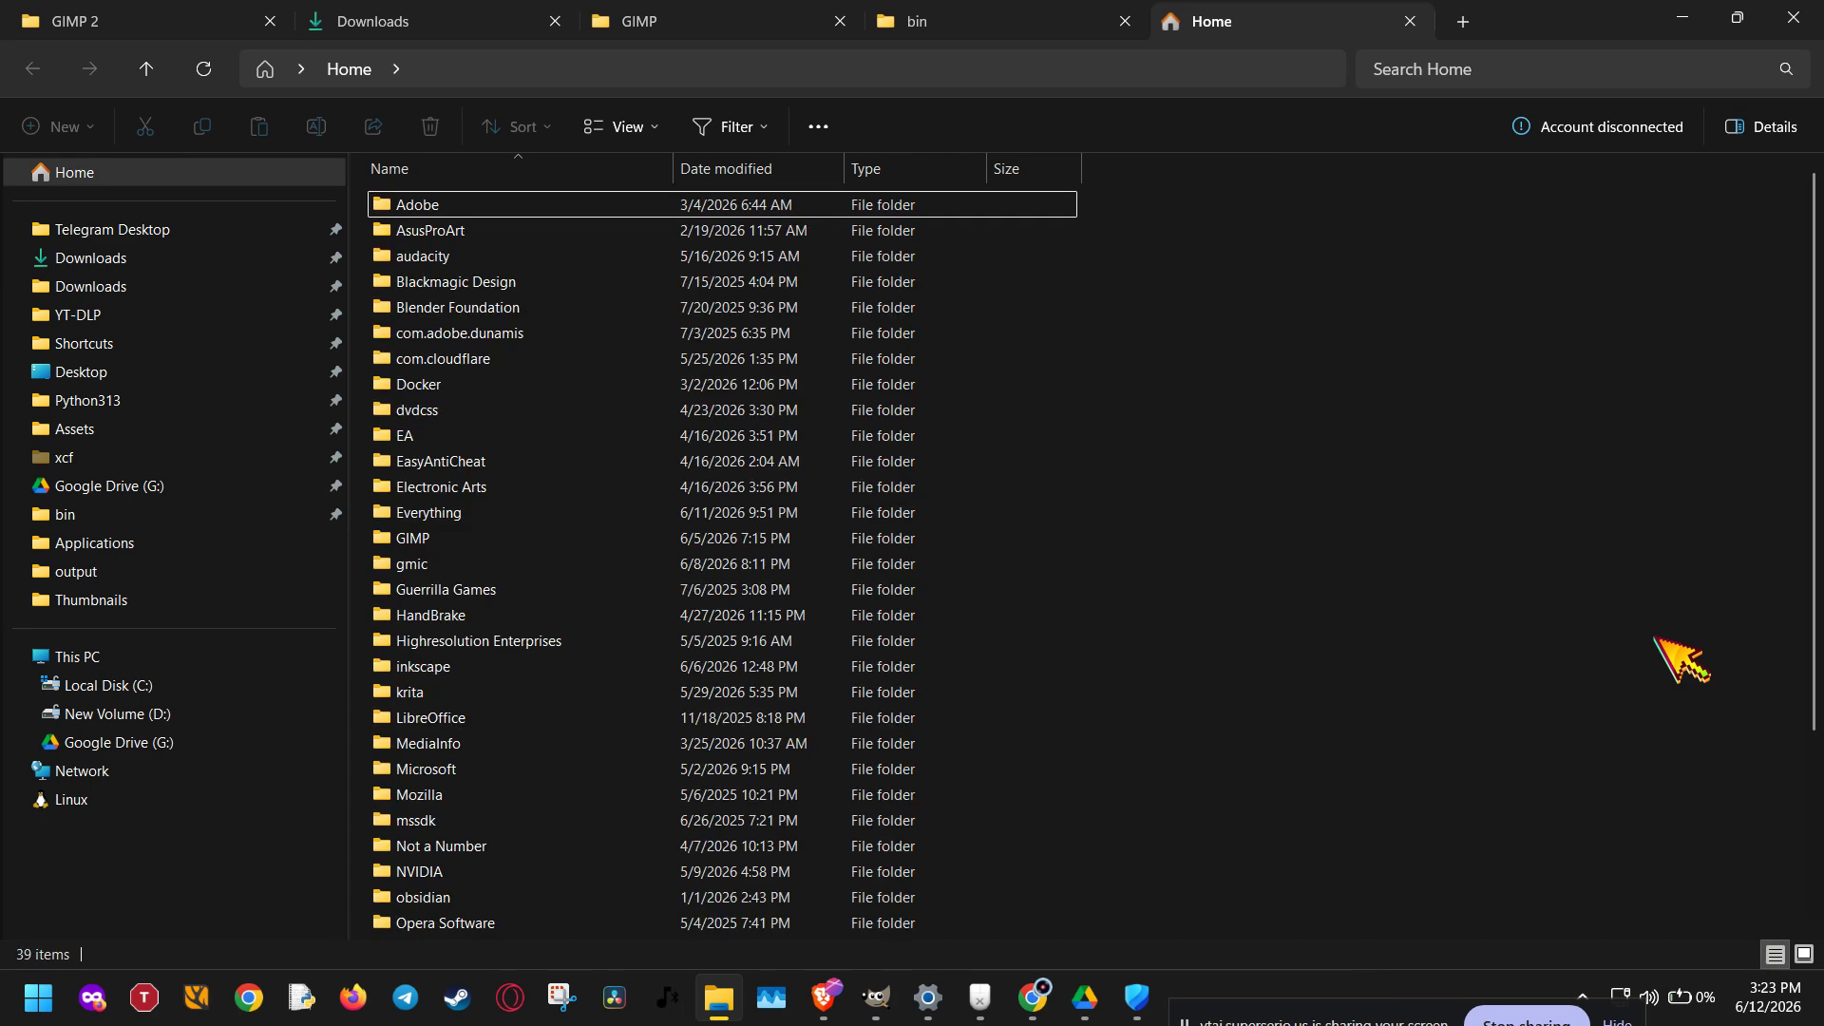
{"action": "key", "text": "g"}
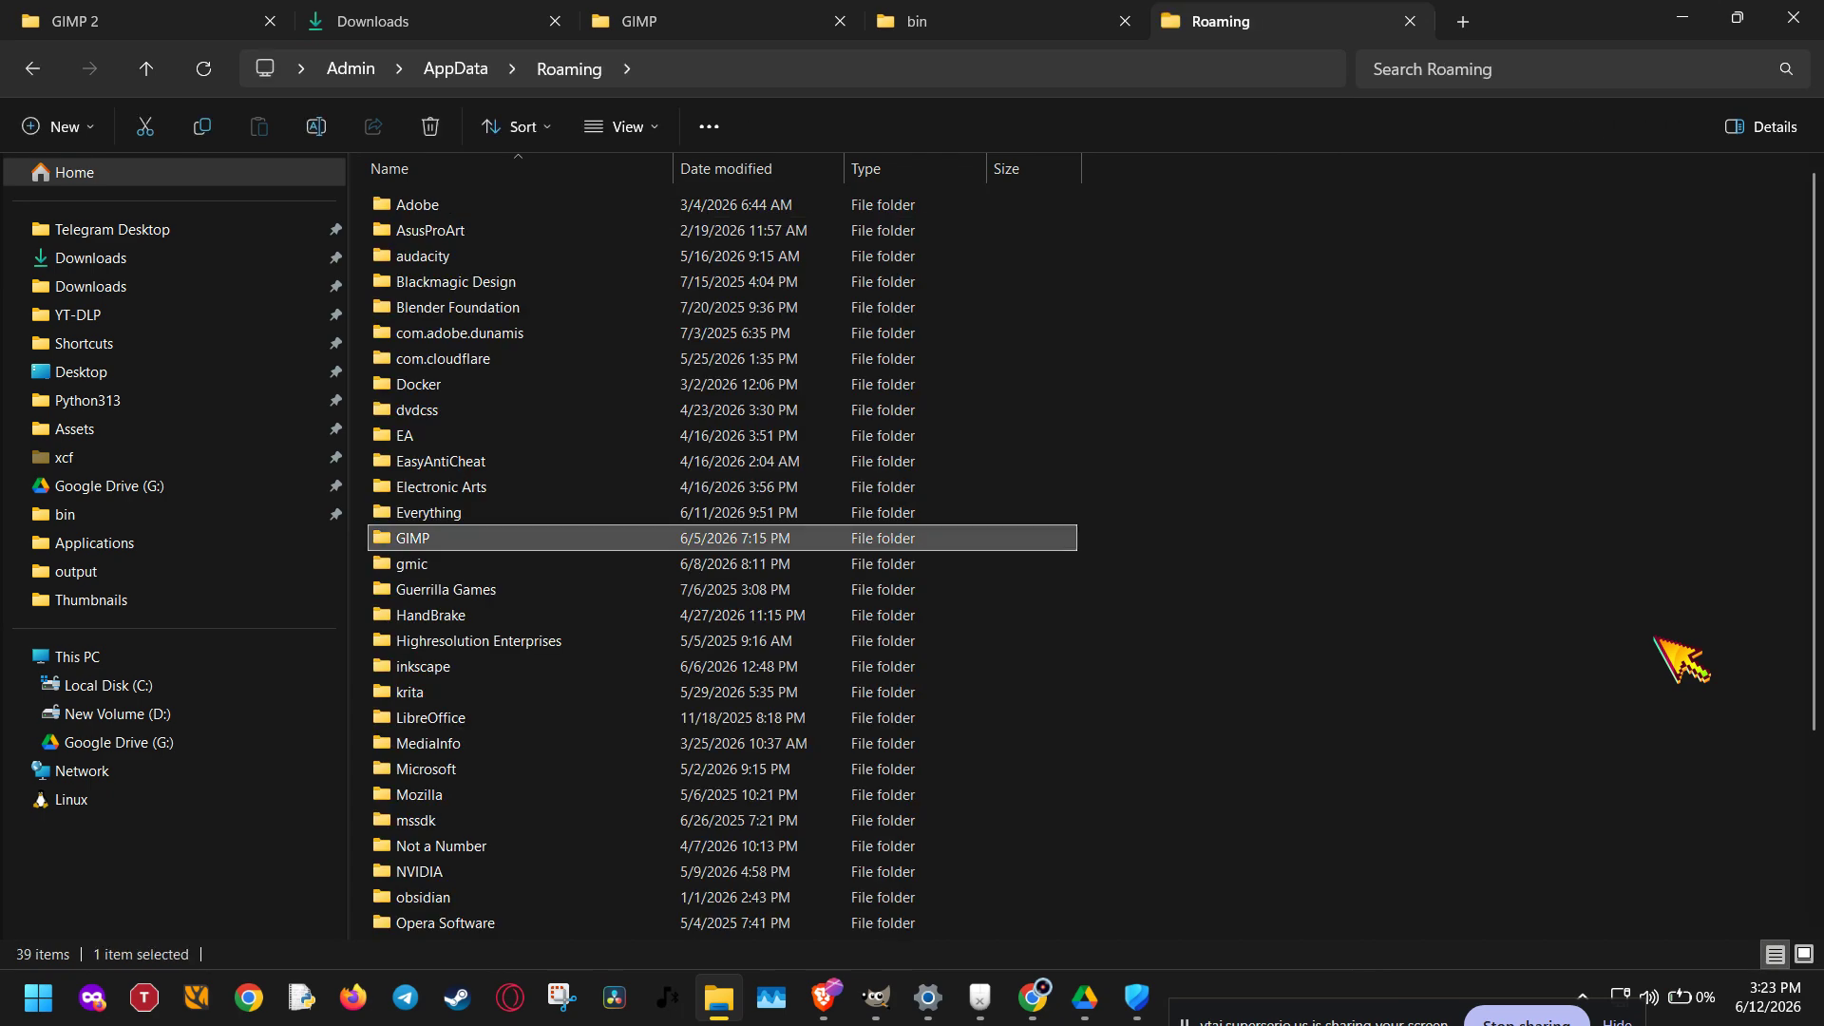
{"action": "double_click", "coordinate": [1050, 539]}
Return to the Roaming folder and try to rename the GIMP folder as "GIMP backup"
{"action": "key", "text": "alt+Left"}
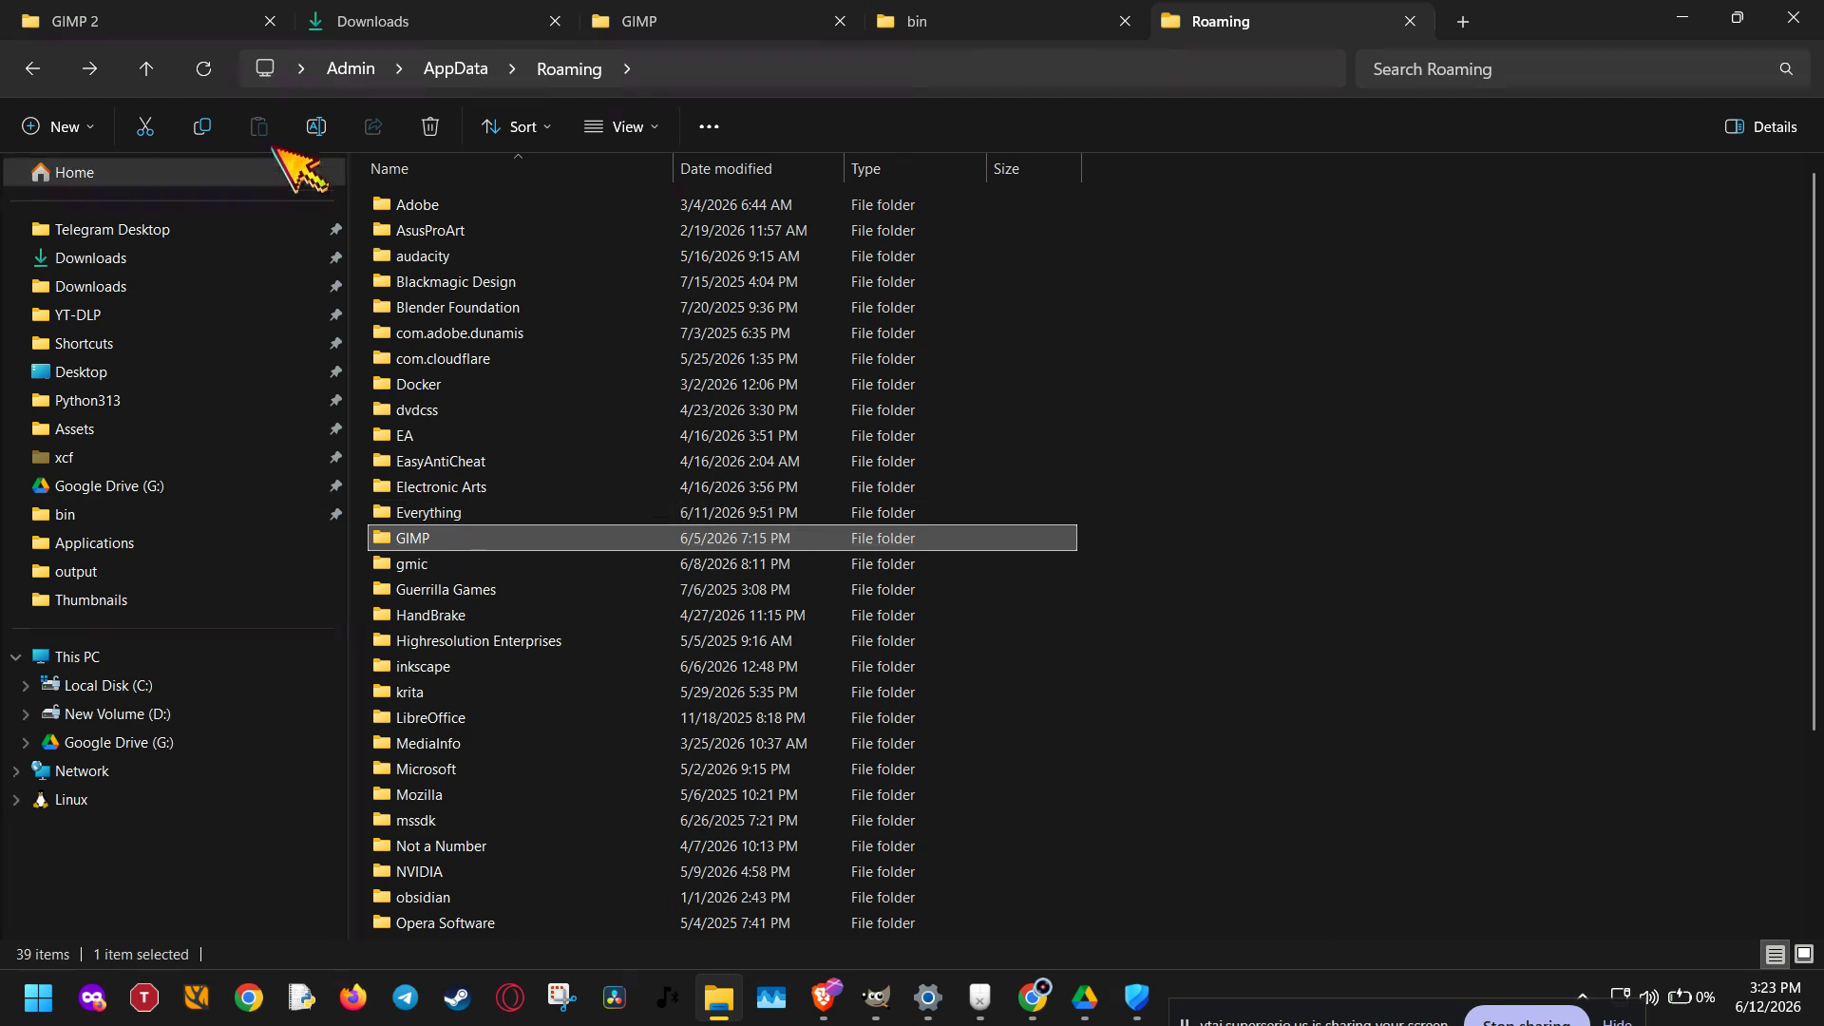
{"action": "left_click", "coordinate": [317, 124]}
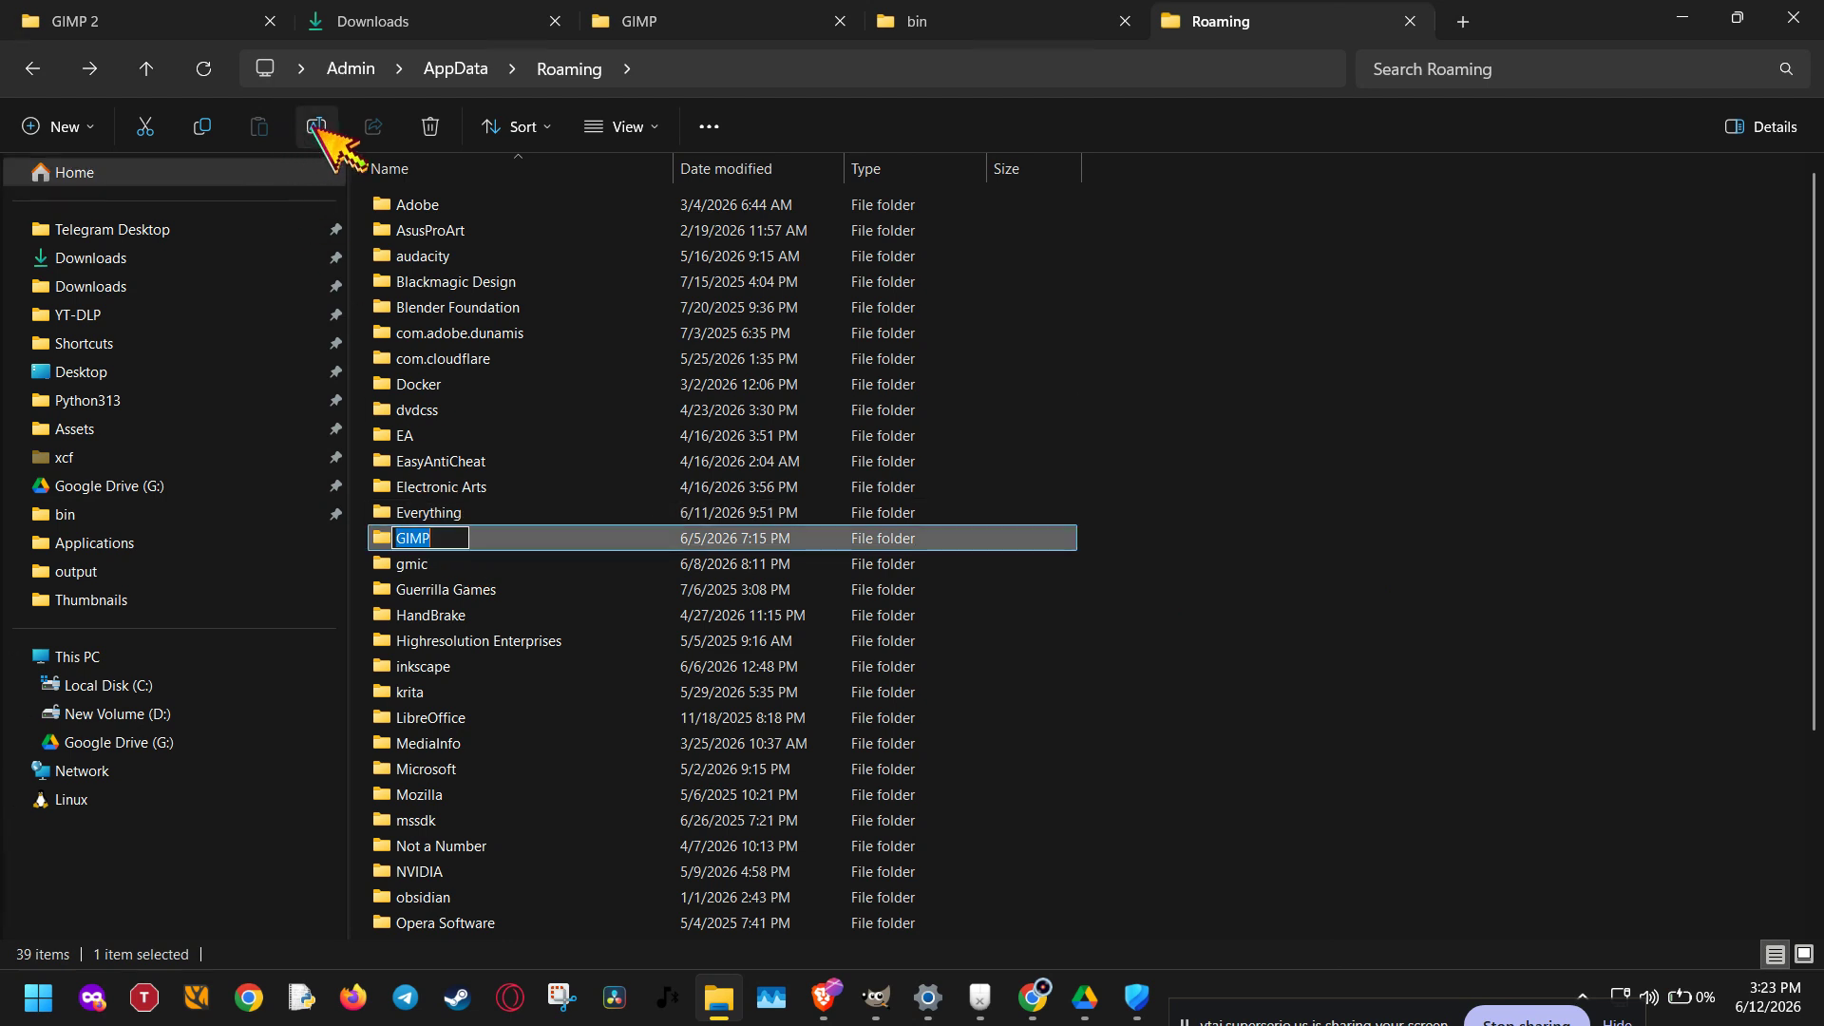
{"action": "key", "text": "End"}
{"action": "type", "text": "bac"}
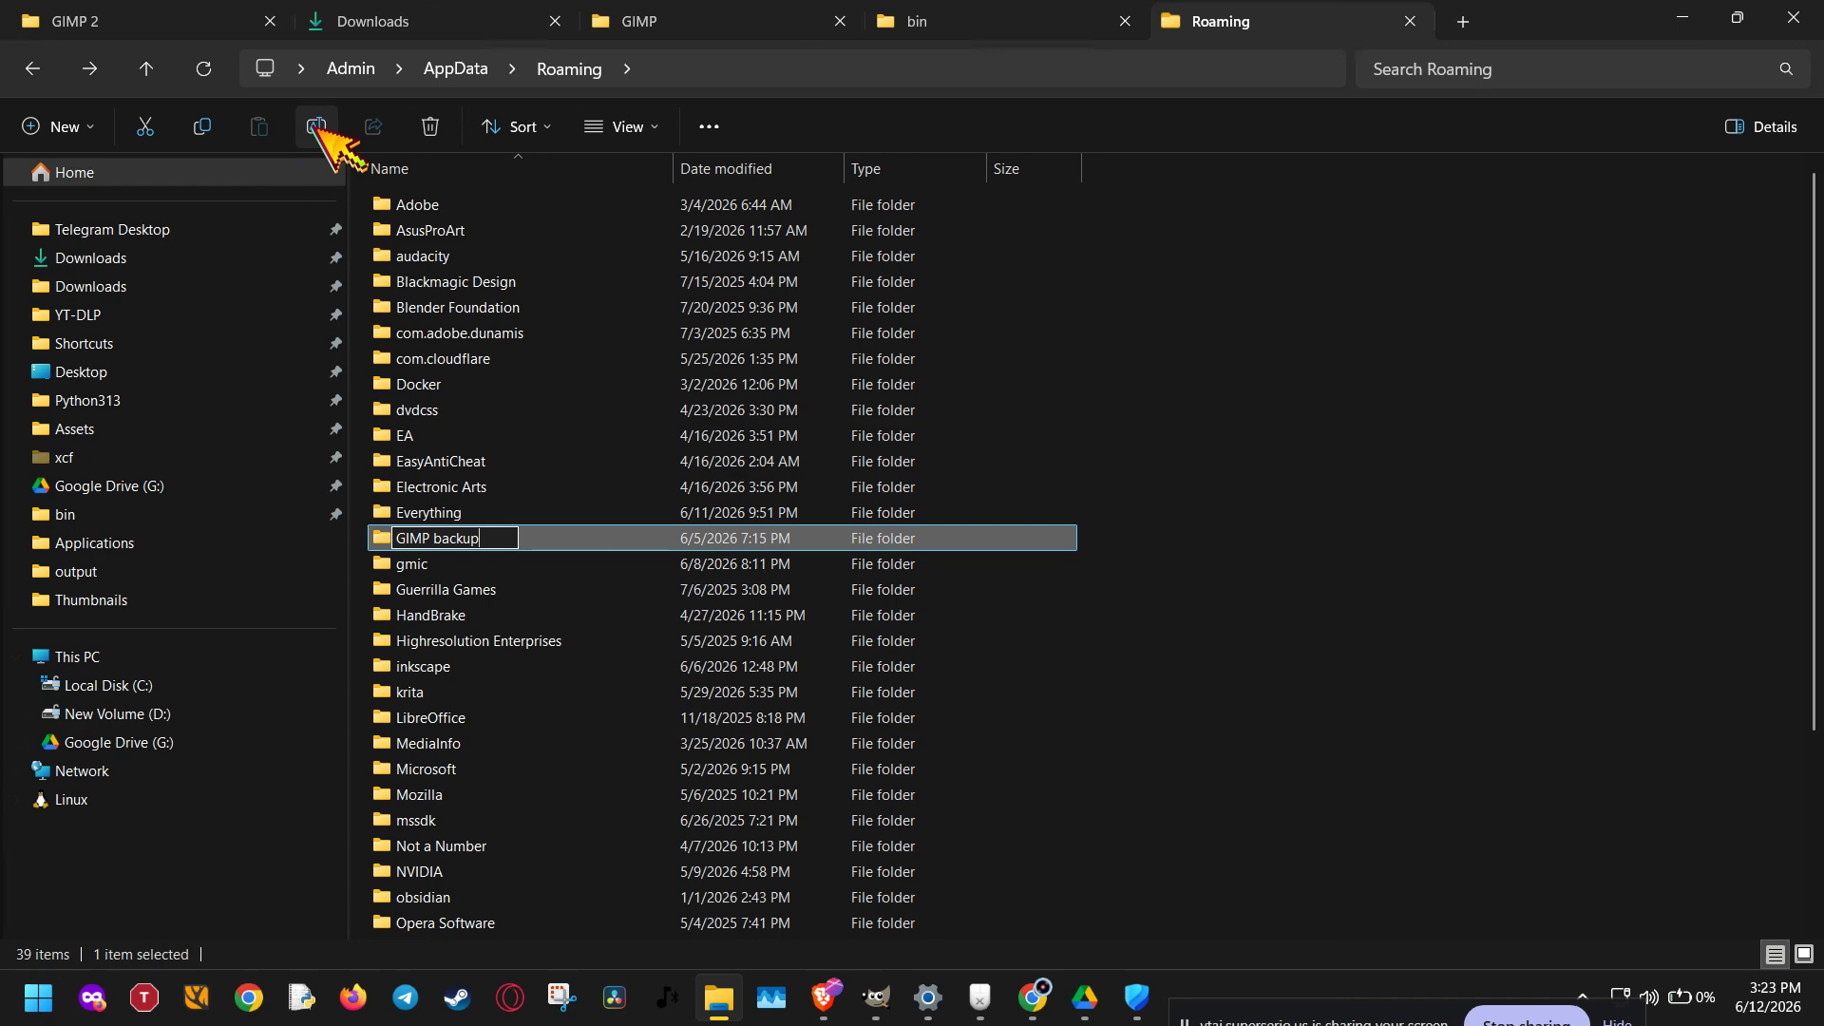
{"action": "key", "text": "Escape"}
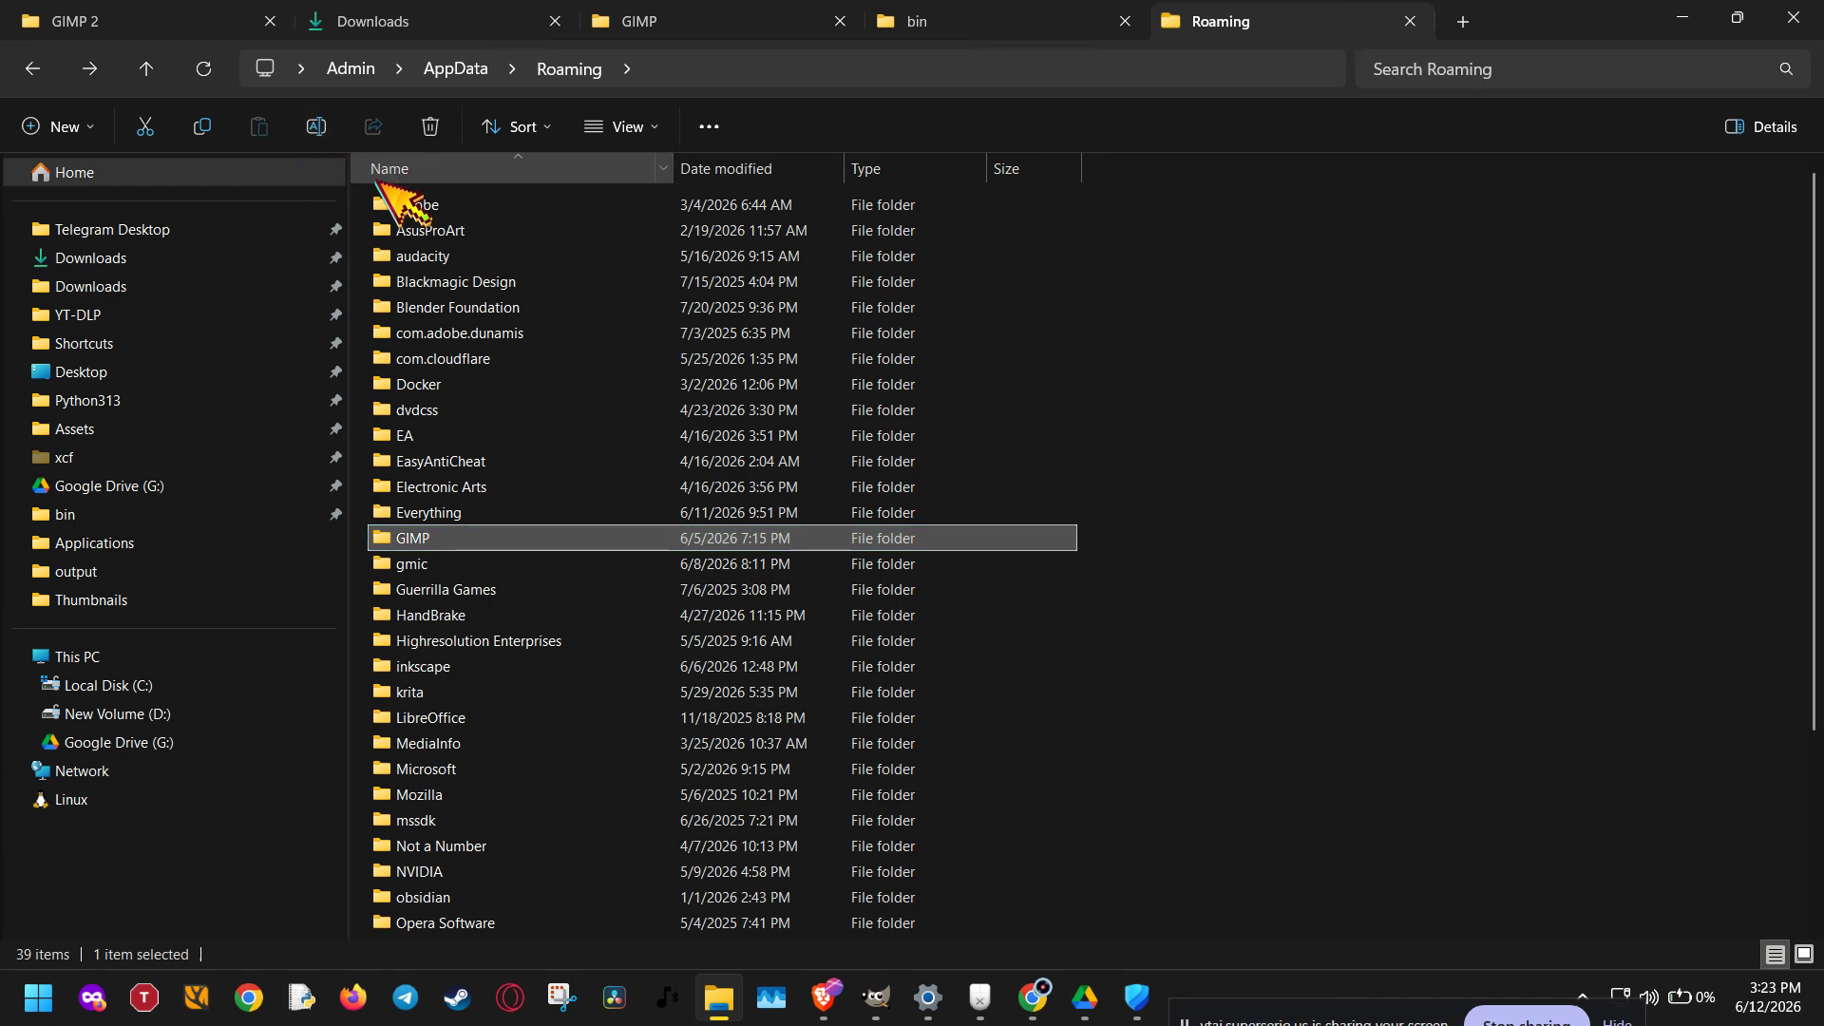
{"action": "mouse_move", "coordinate": [873, 992]}
{"action": "left_click", "coordinate": [874, 931]}
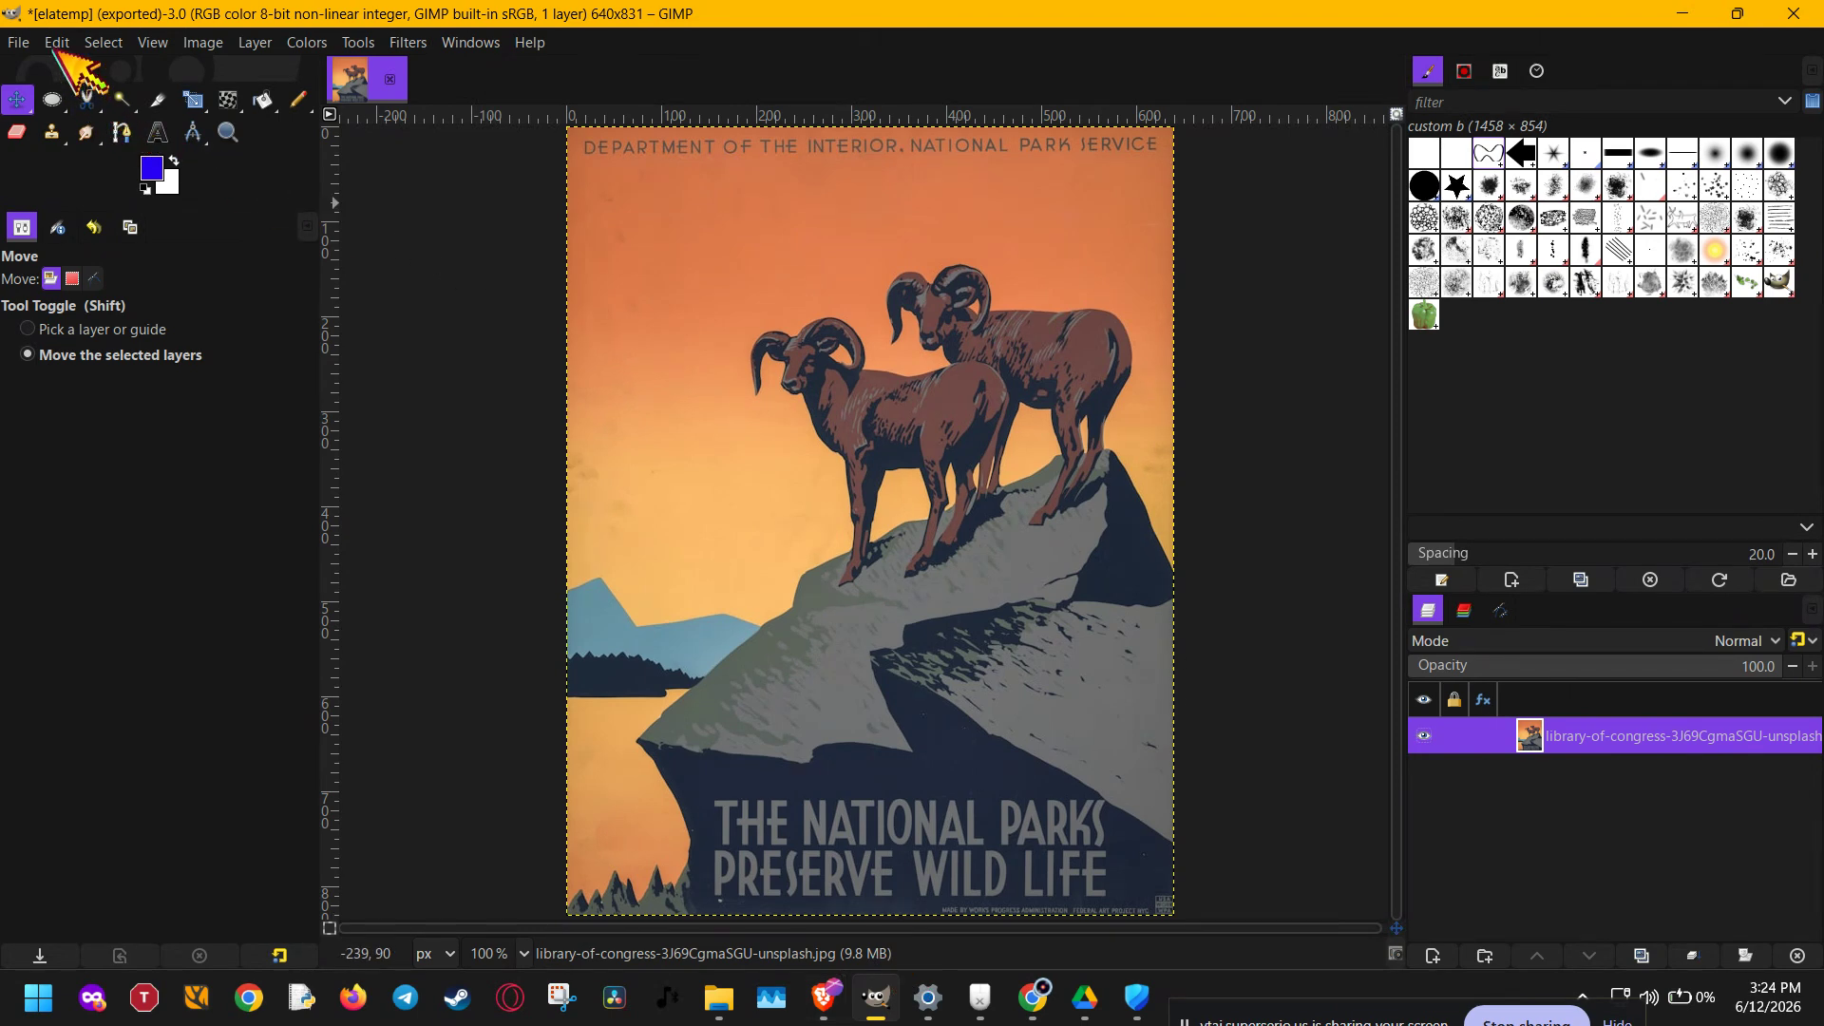
{"action": "left_click", "coordinate": [55, 46]}
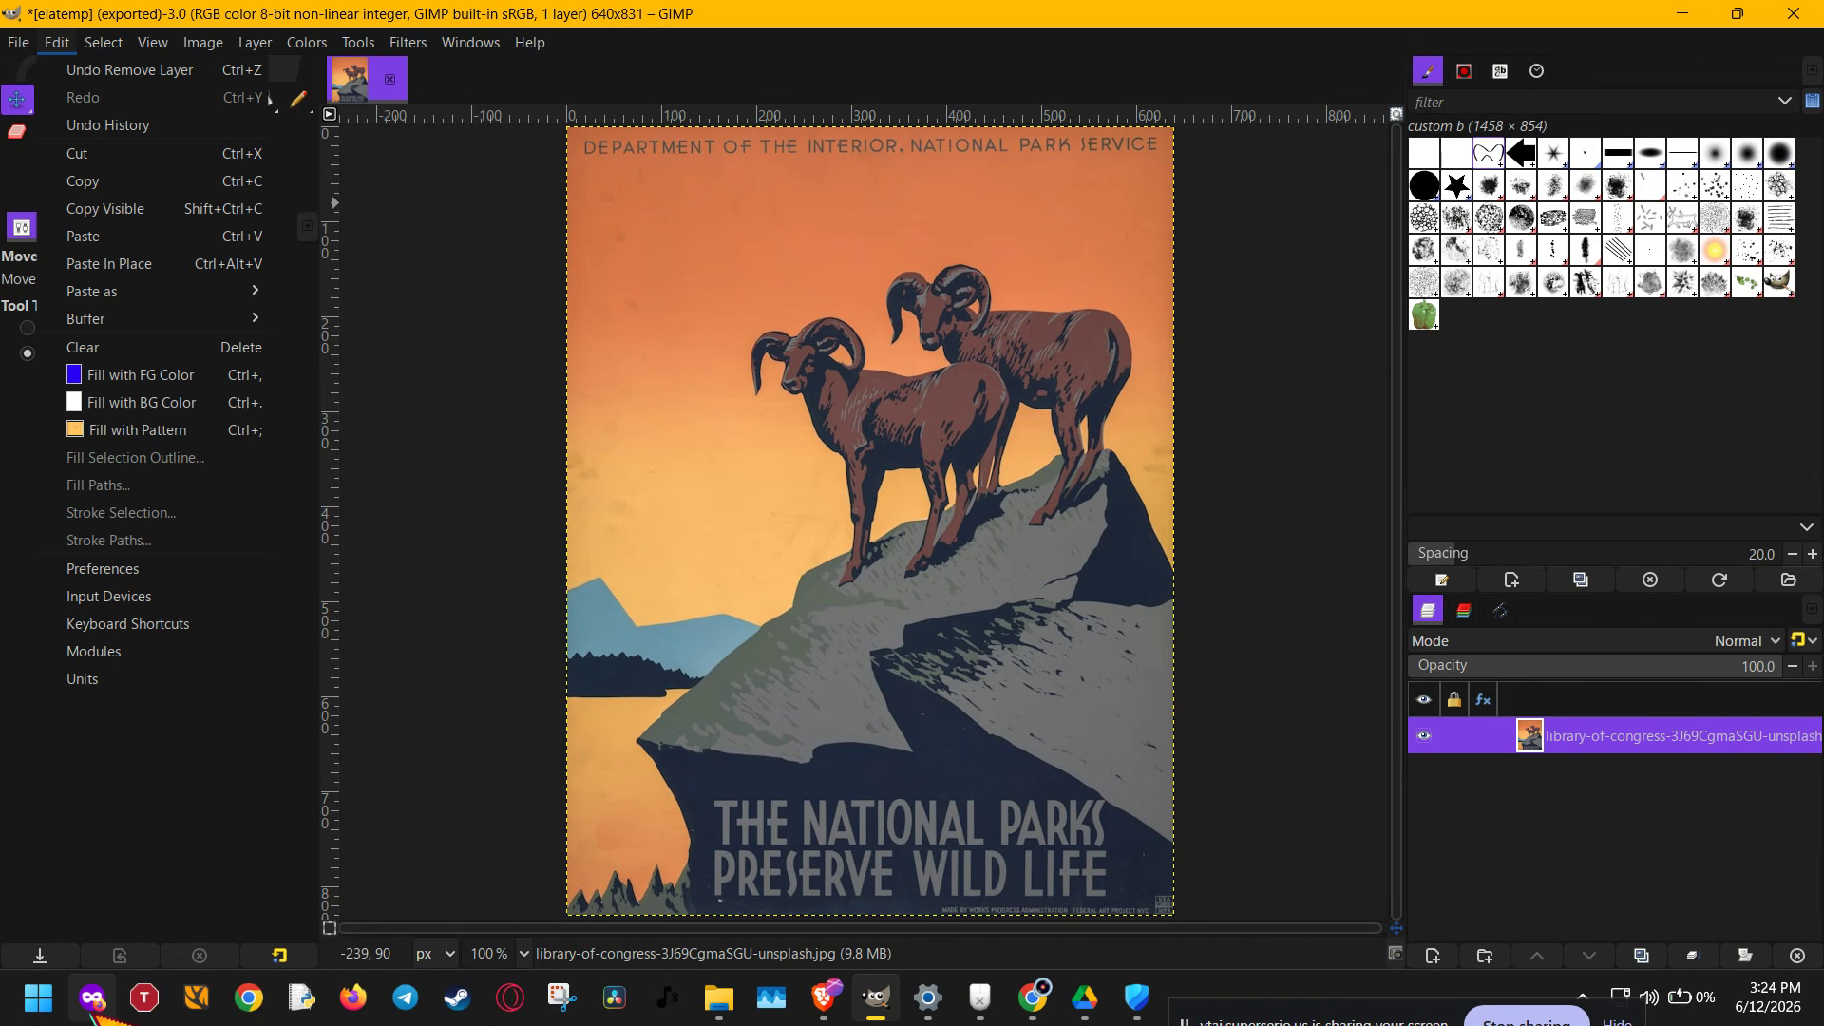
Switch to Windows Security and open the page for allowing an app through Controlled folder access, under Ransomware protection
{"action": "left_click", "coordinate": [1138, 998]}
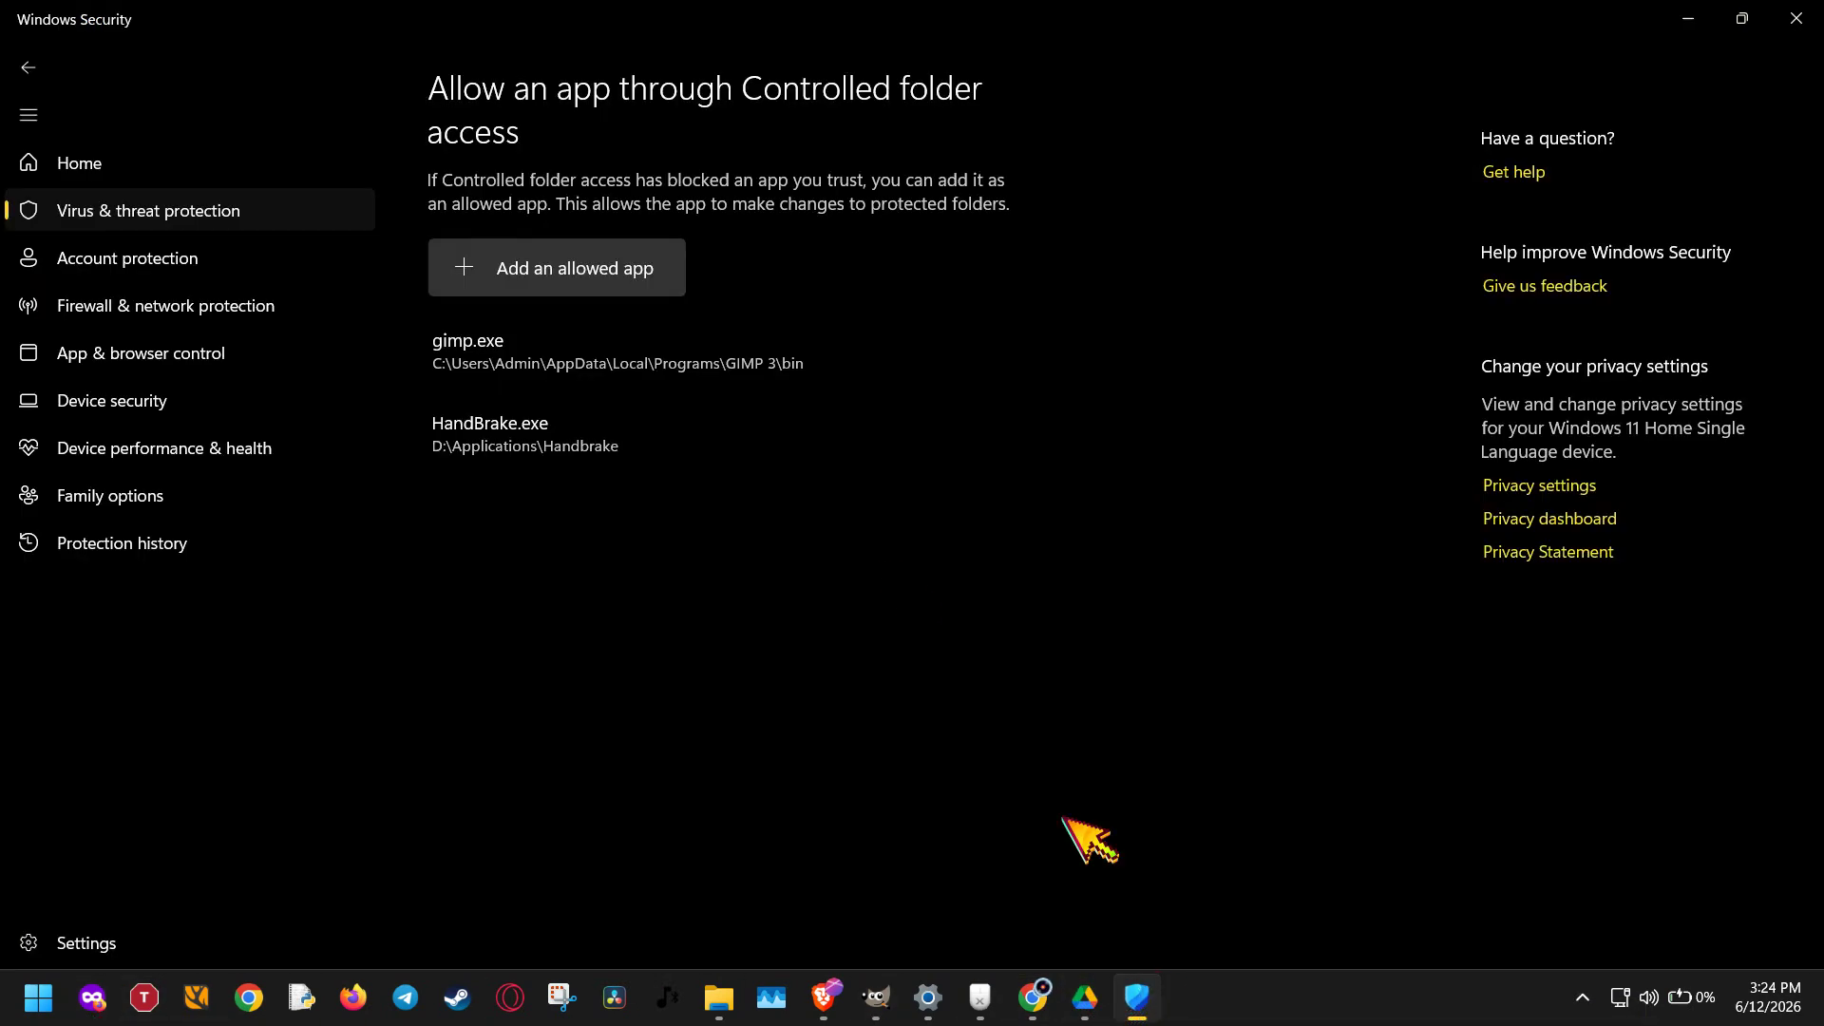
{"action": "left_click", "coordinate": [539, 284]}
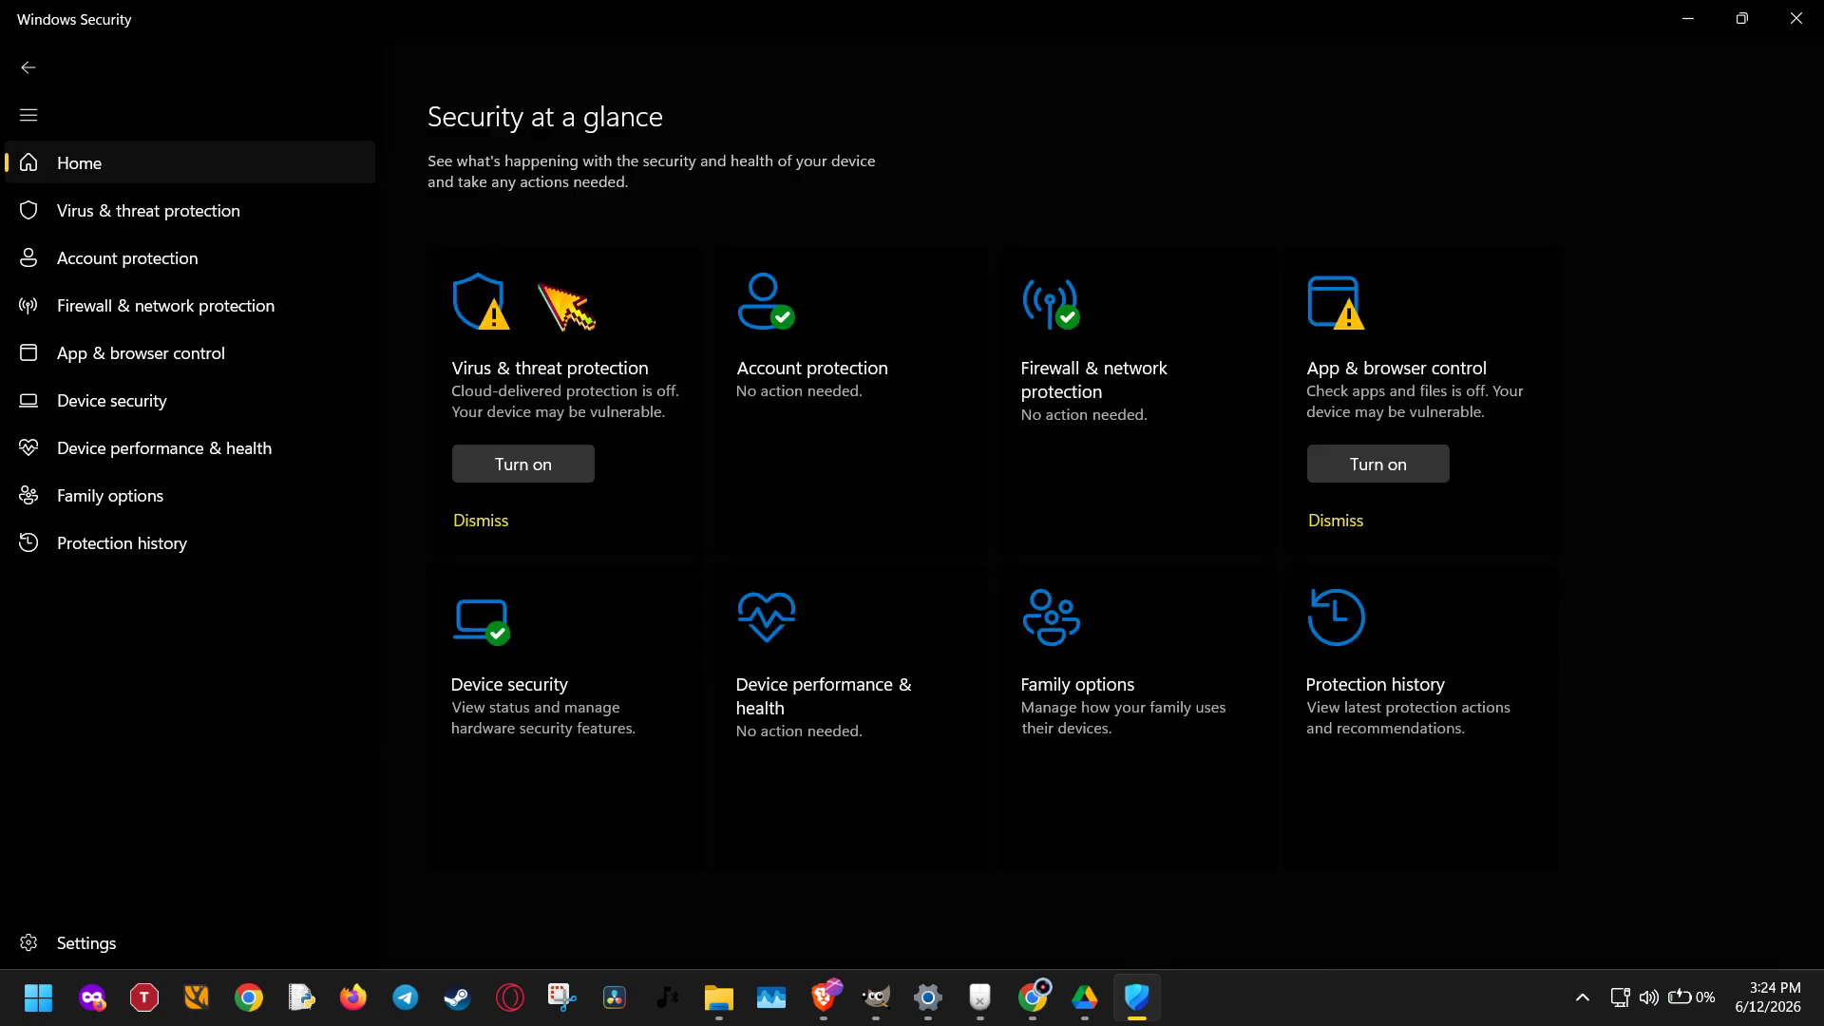
{"action": "left_click", "coordinate": [534, 429]}
{"action": "scroll", "coordinate": [561, 432], "scroll_direction": "down", "scroll_amount": 3}
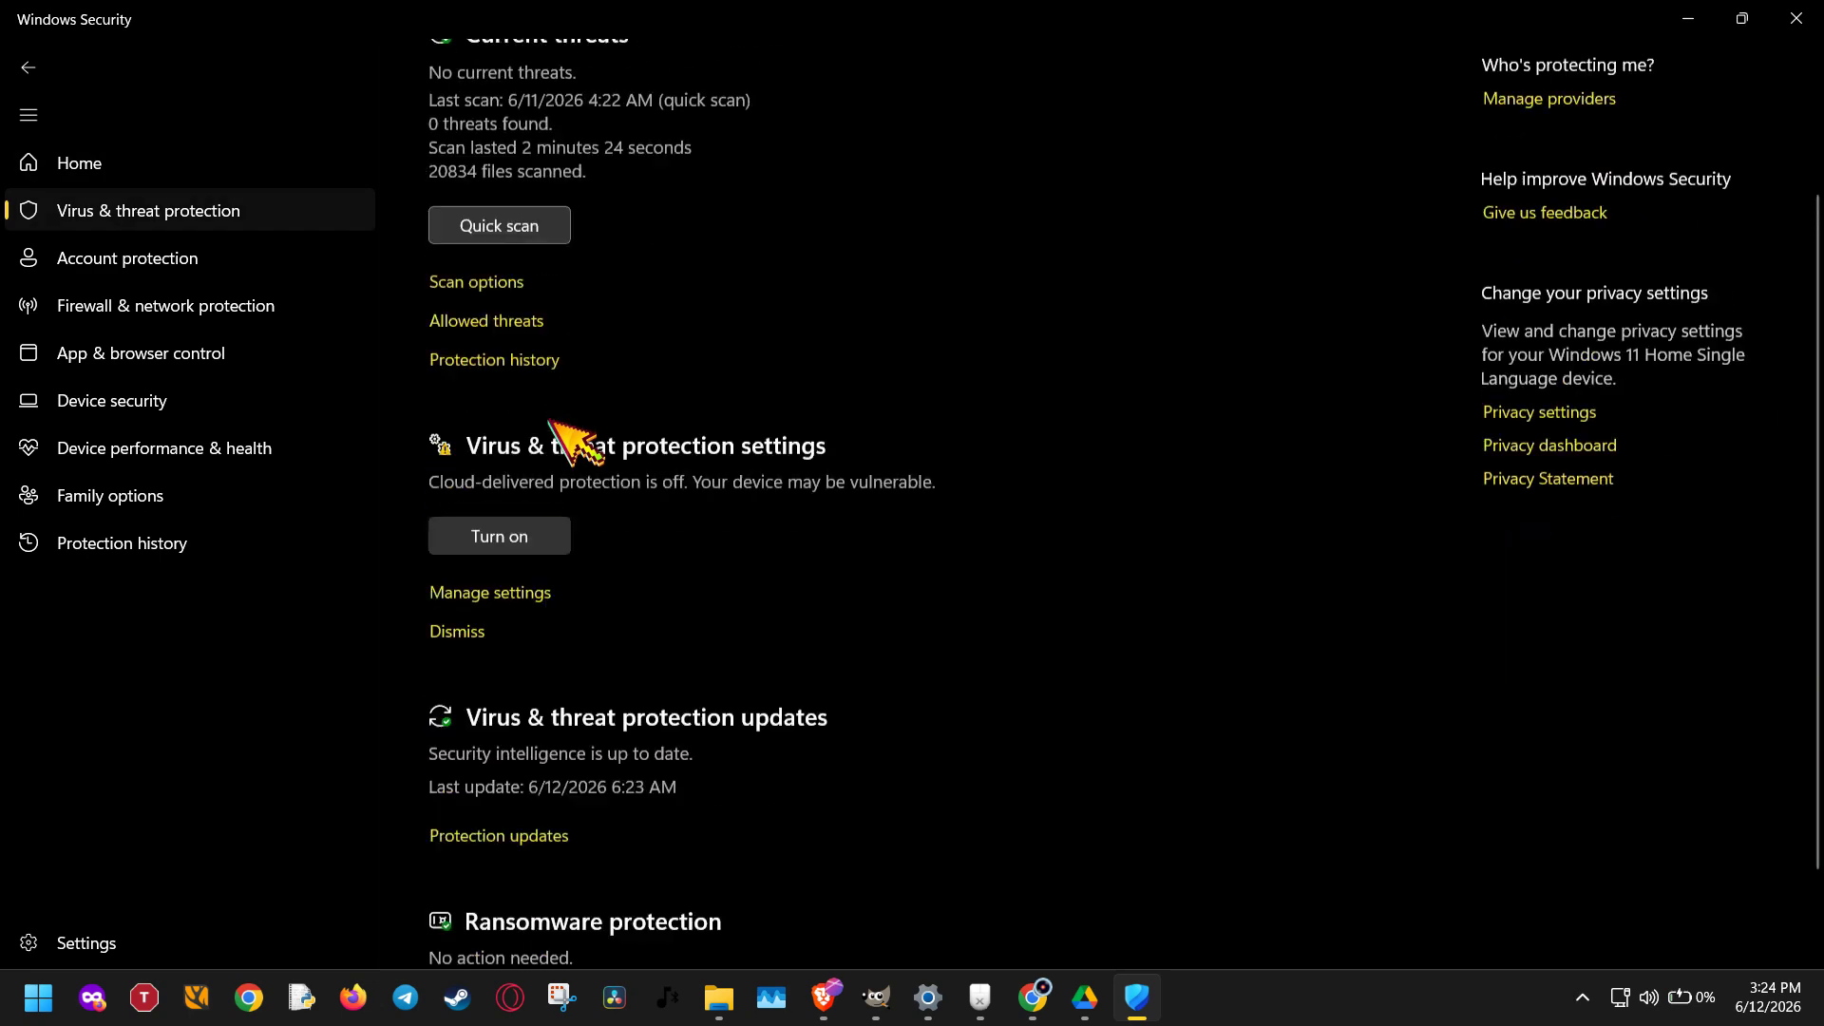
{"action": "left_click", "coordinate": [570, 897]}
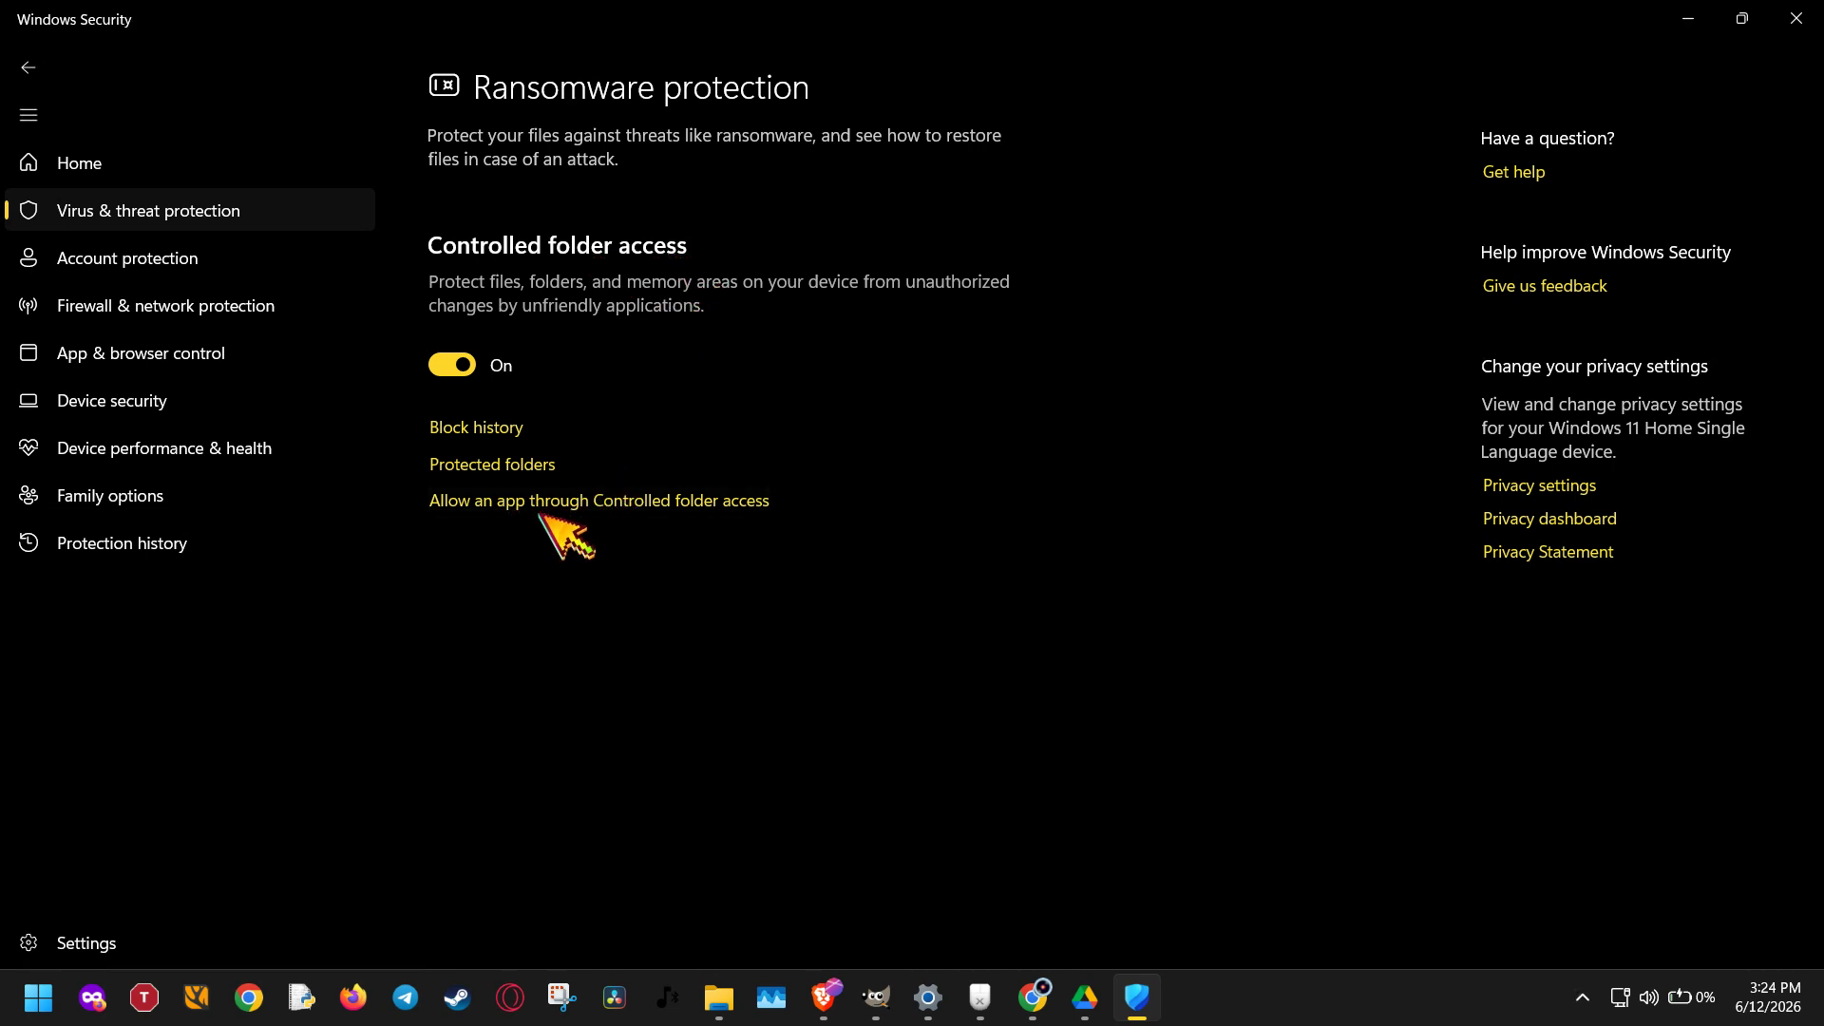
{"action": "left_click", "coordinate": [747, 500]}
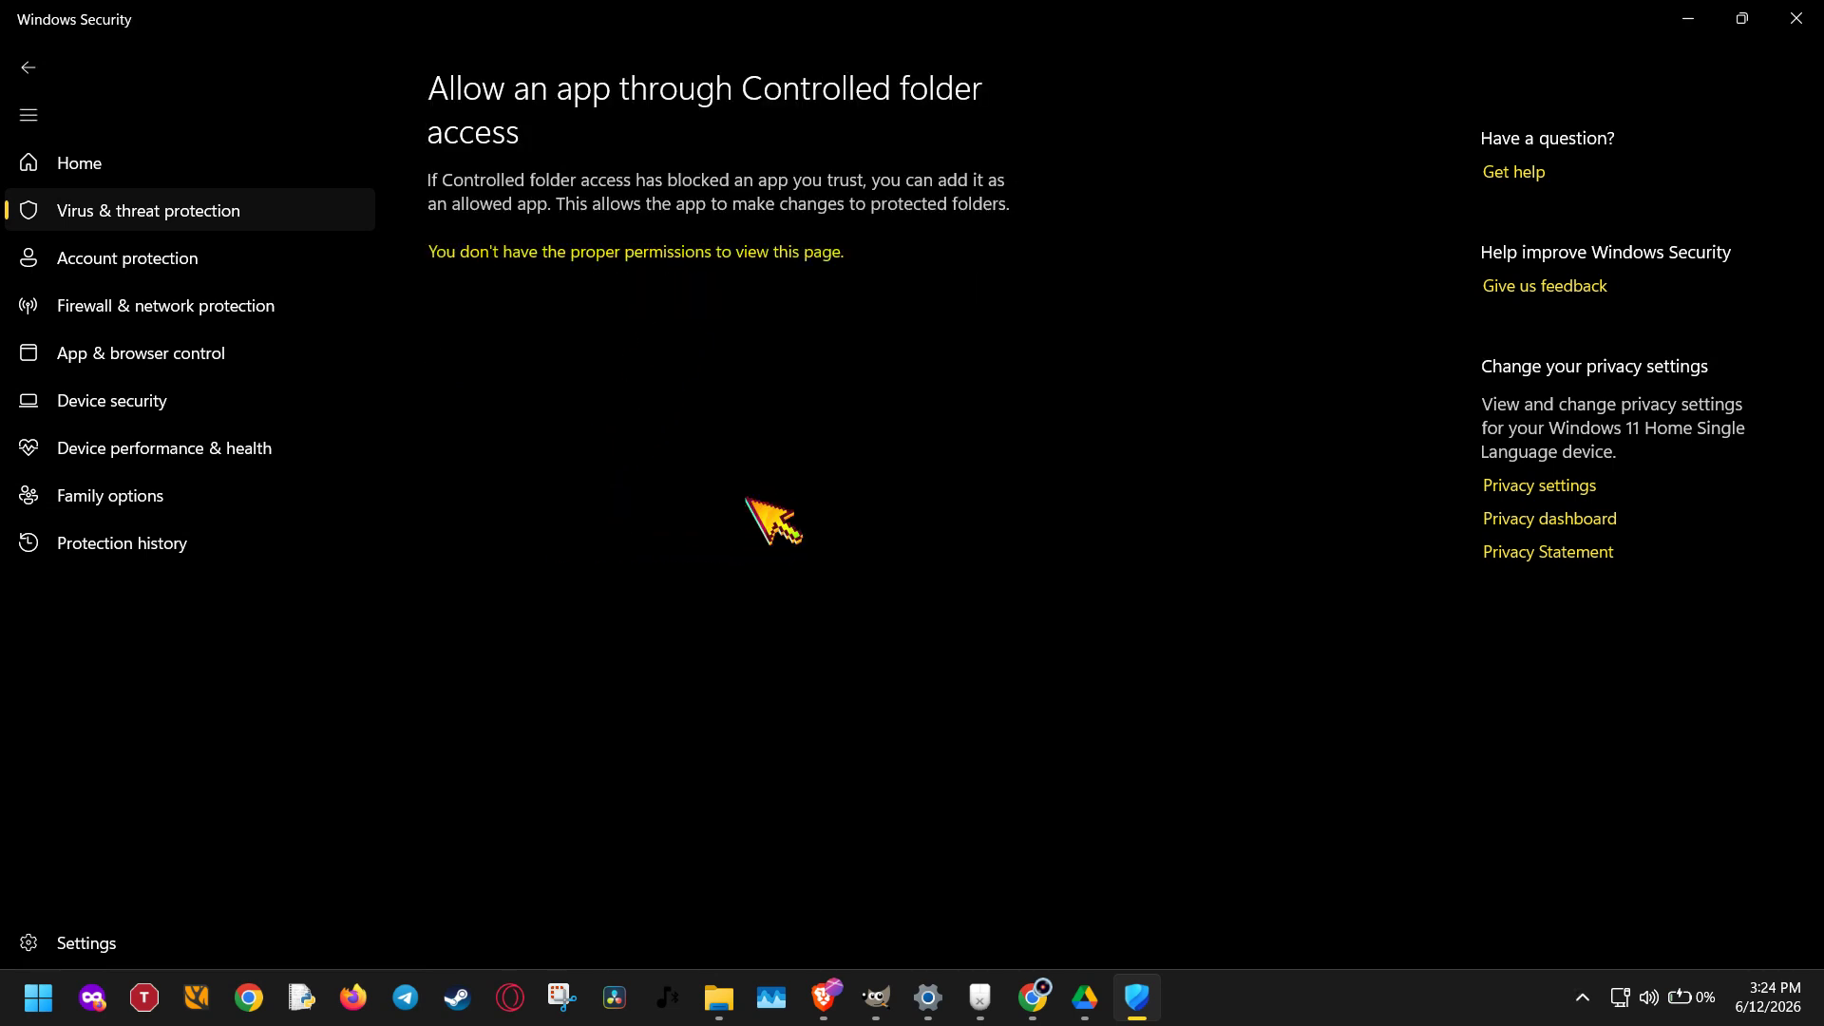
Return to the Virus & threat protection overview by way of the Home page, and switch back to GIMP
{"action": "left_click", "coordinate": [773, 681]}
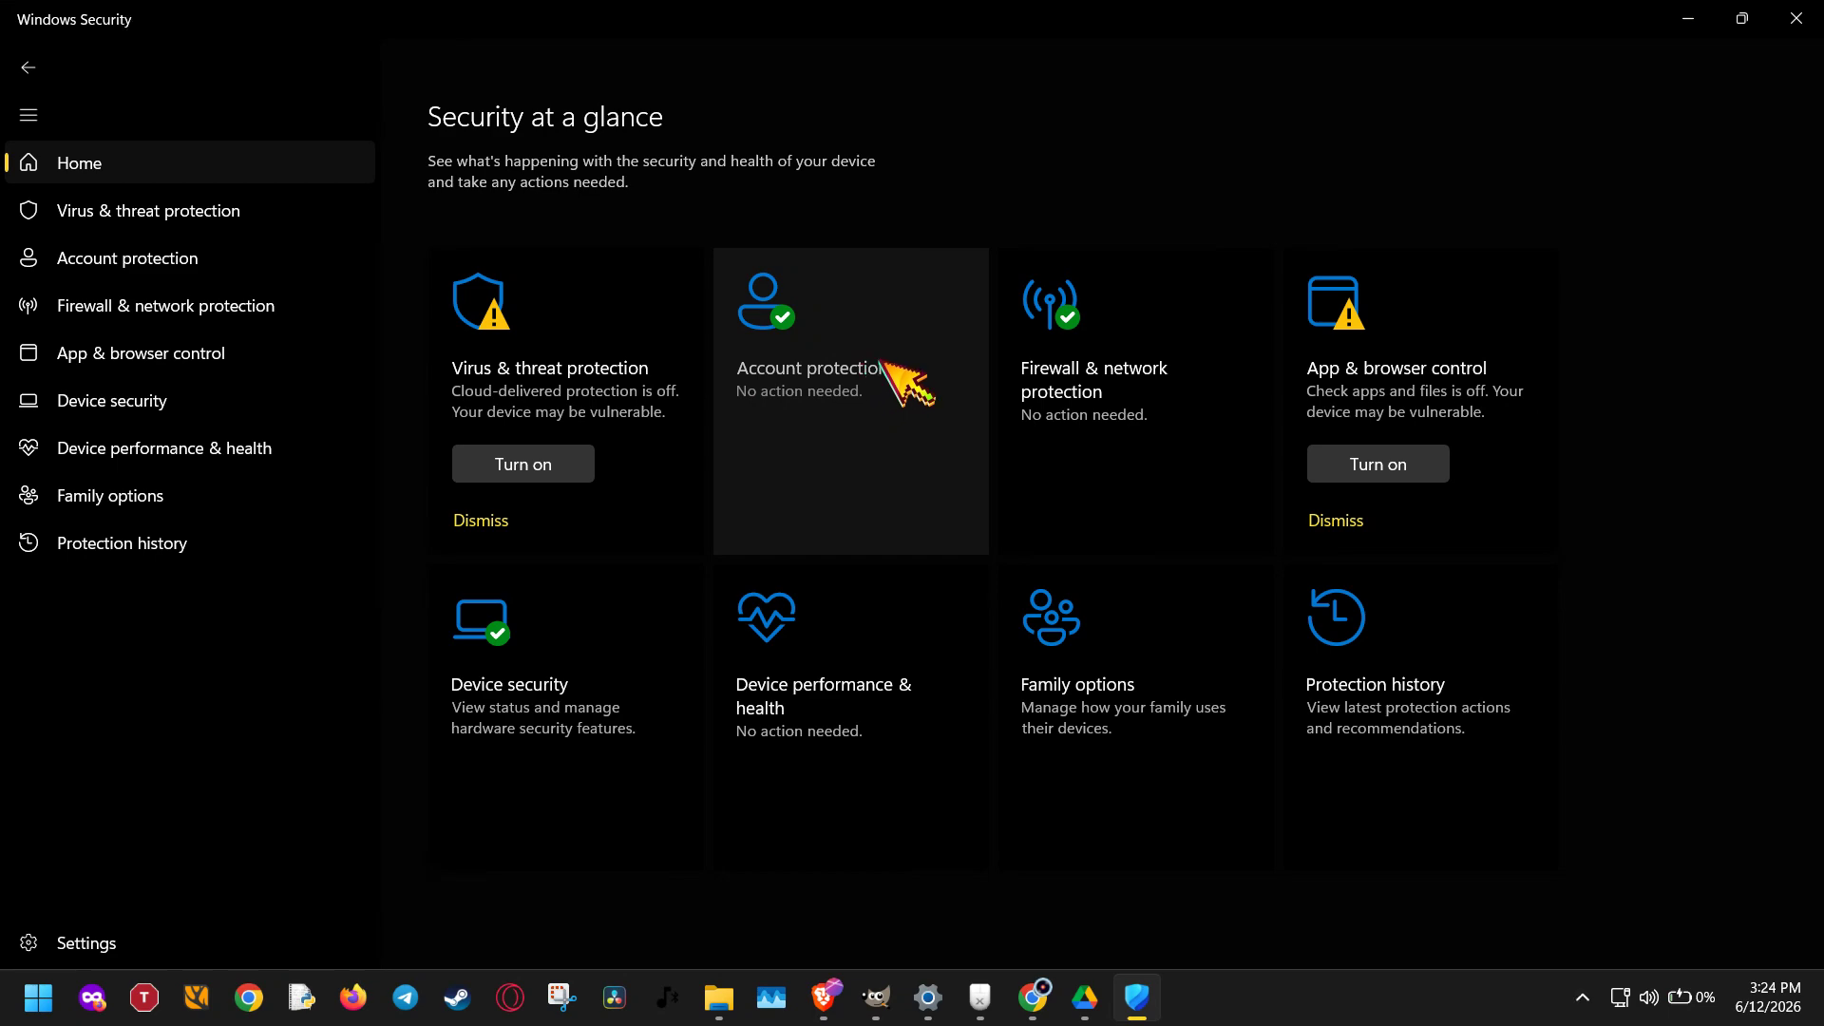
{"action": "left_click", "coordinate": [581, 385]}
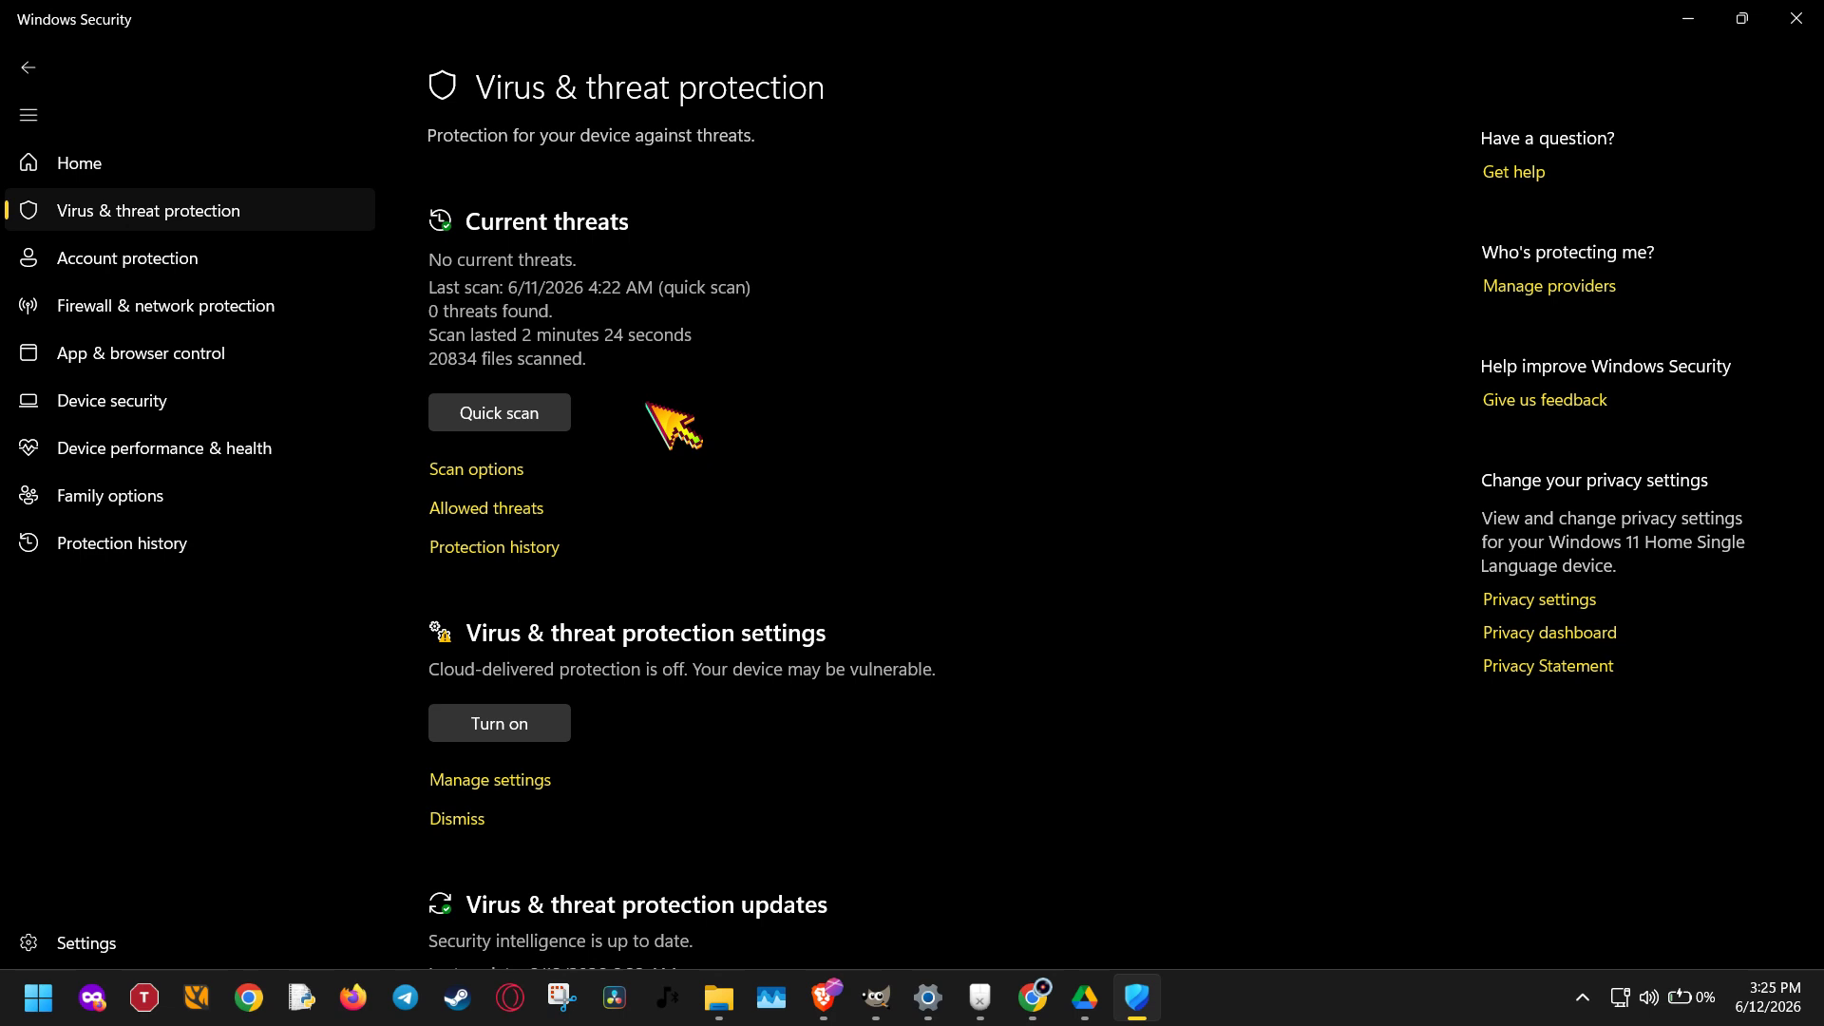
{"action": "left_click", "coordinate": [888, 912]}
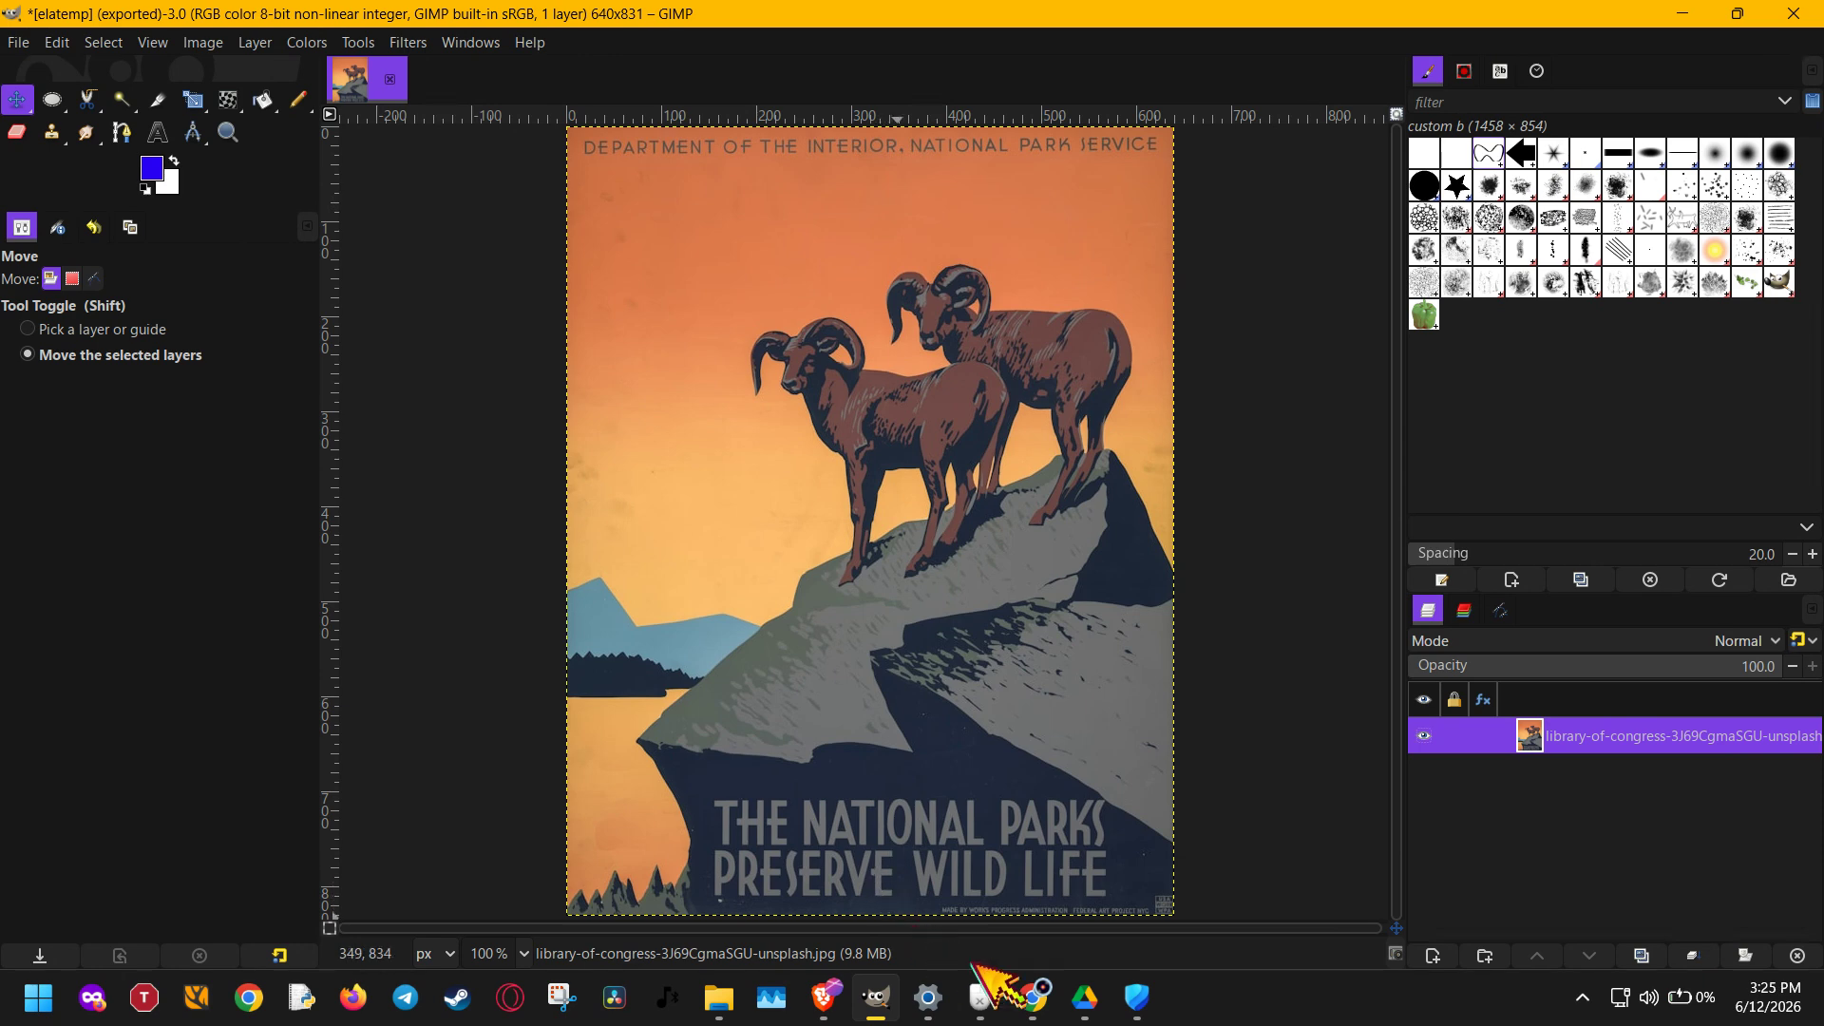
Check the installed GIMP versions in Windows Settings and the current stable release on the gimp.org downloads page in Chrome
{"action": "left_click", "coordinate": [1039, 995]}
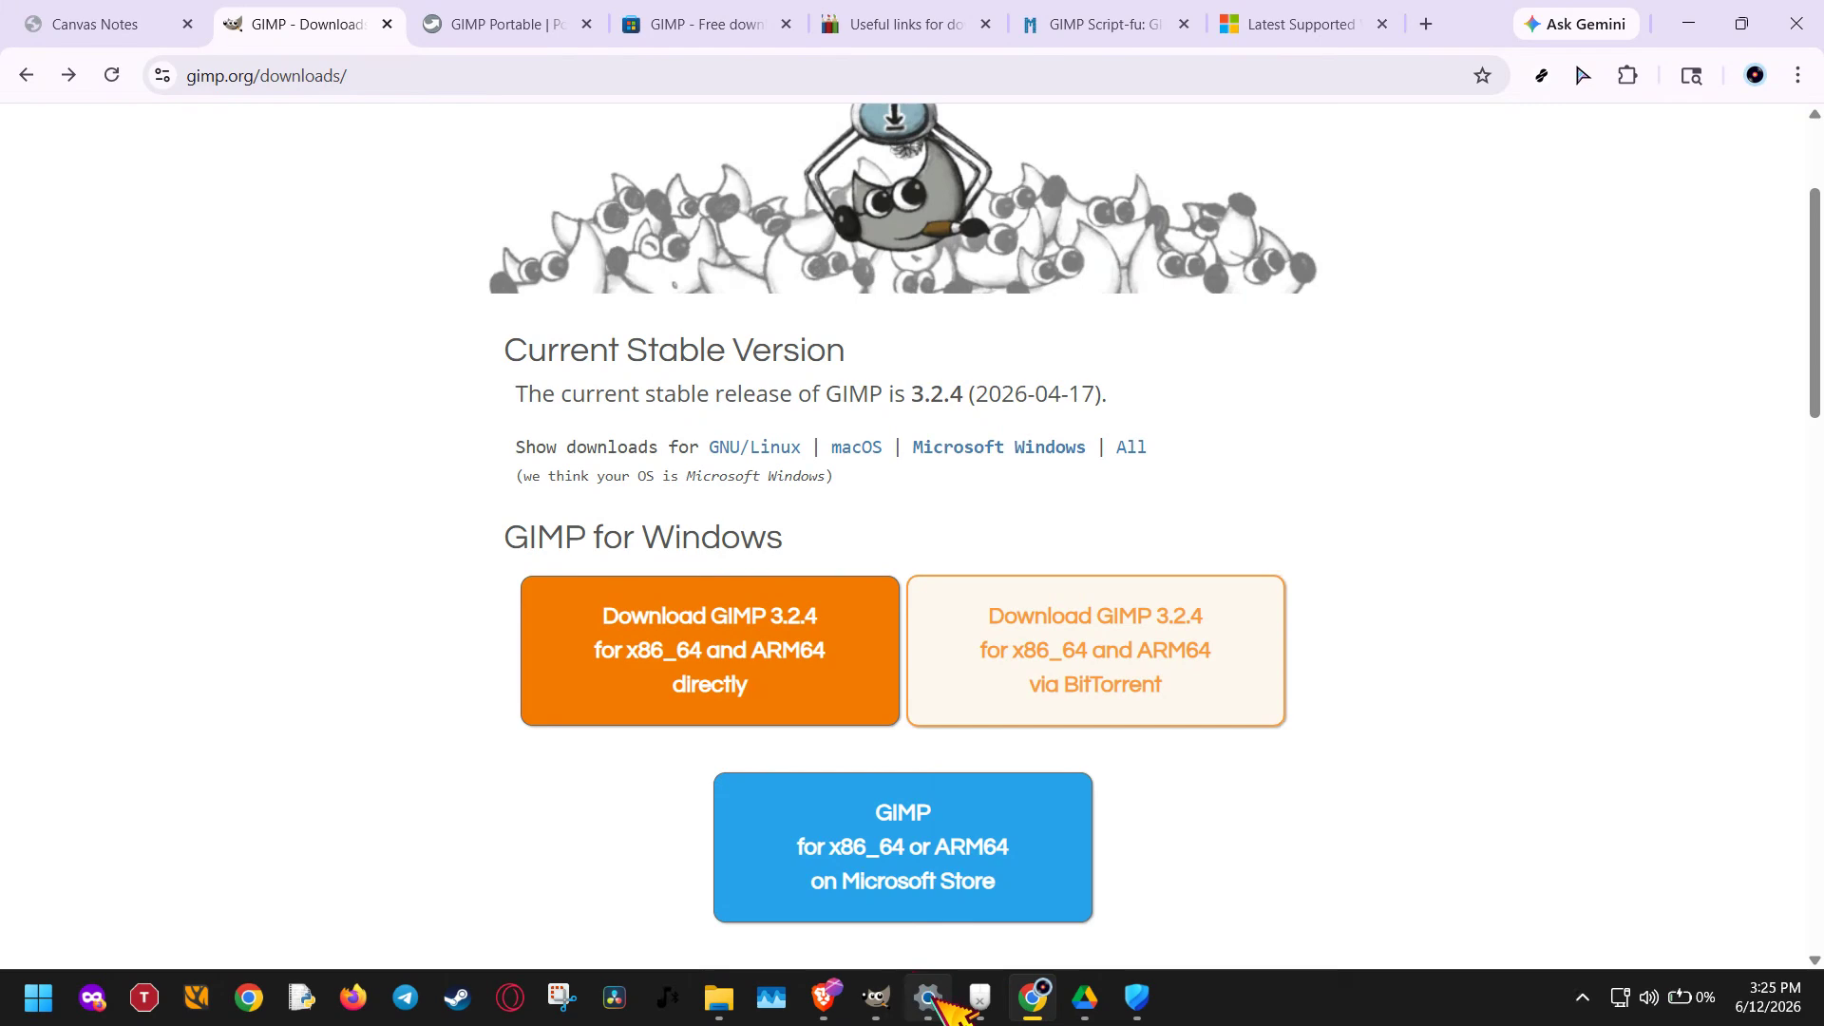
{"action": "left_click", "coordinate": [928, 997]}
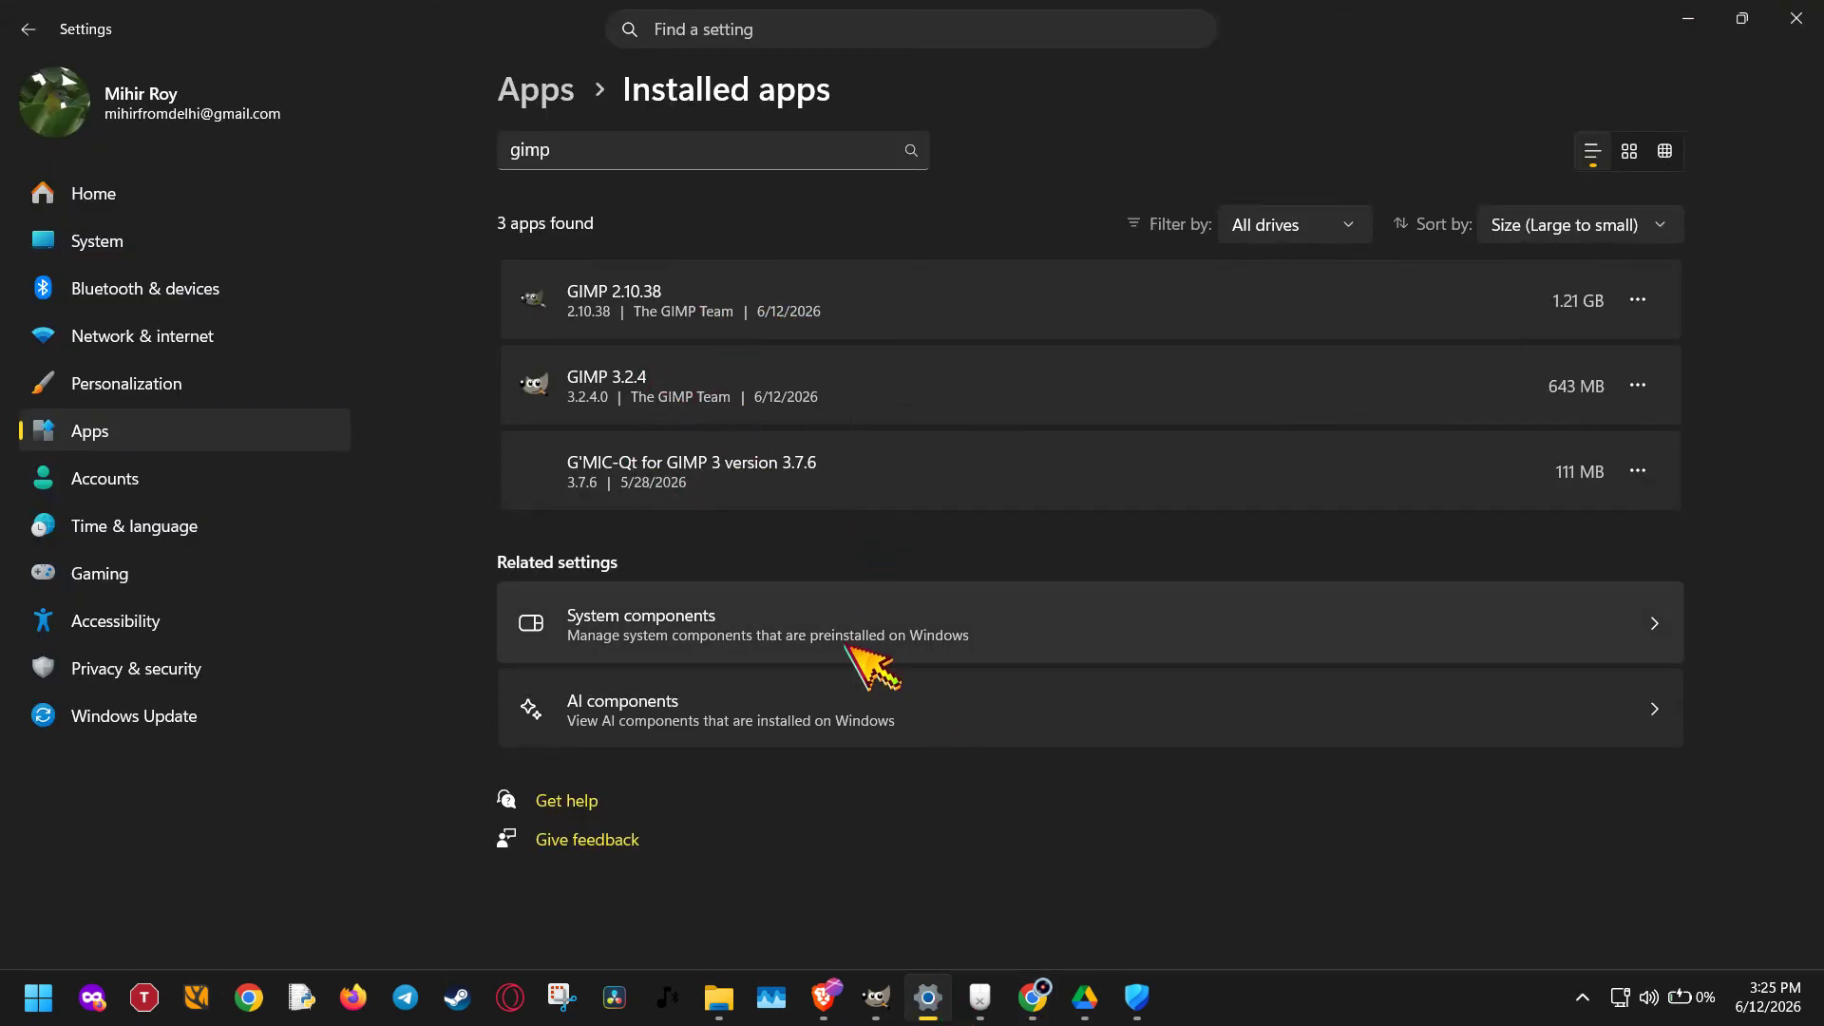
{"action": "left_click", "coordinate": [1041, 993]}
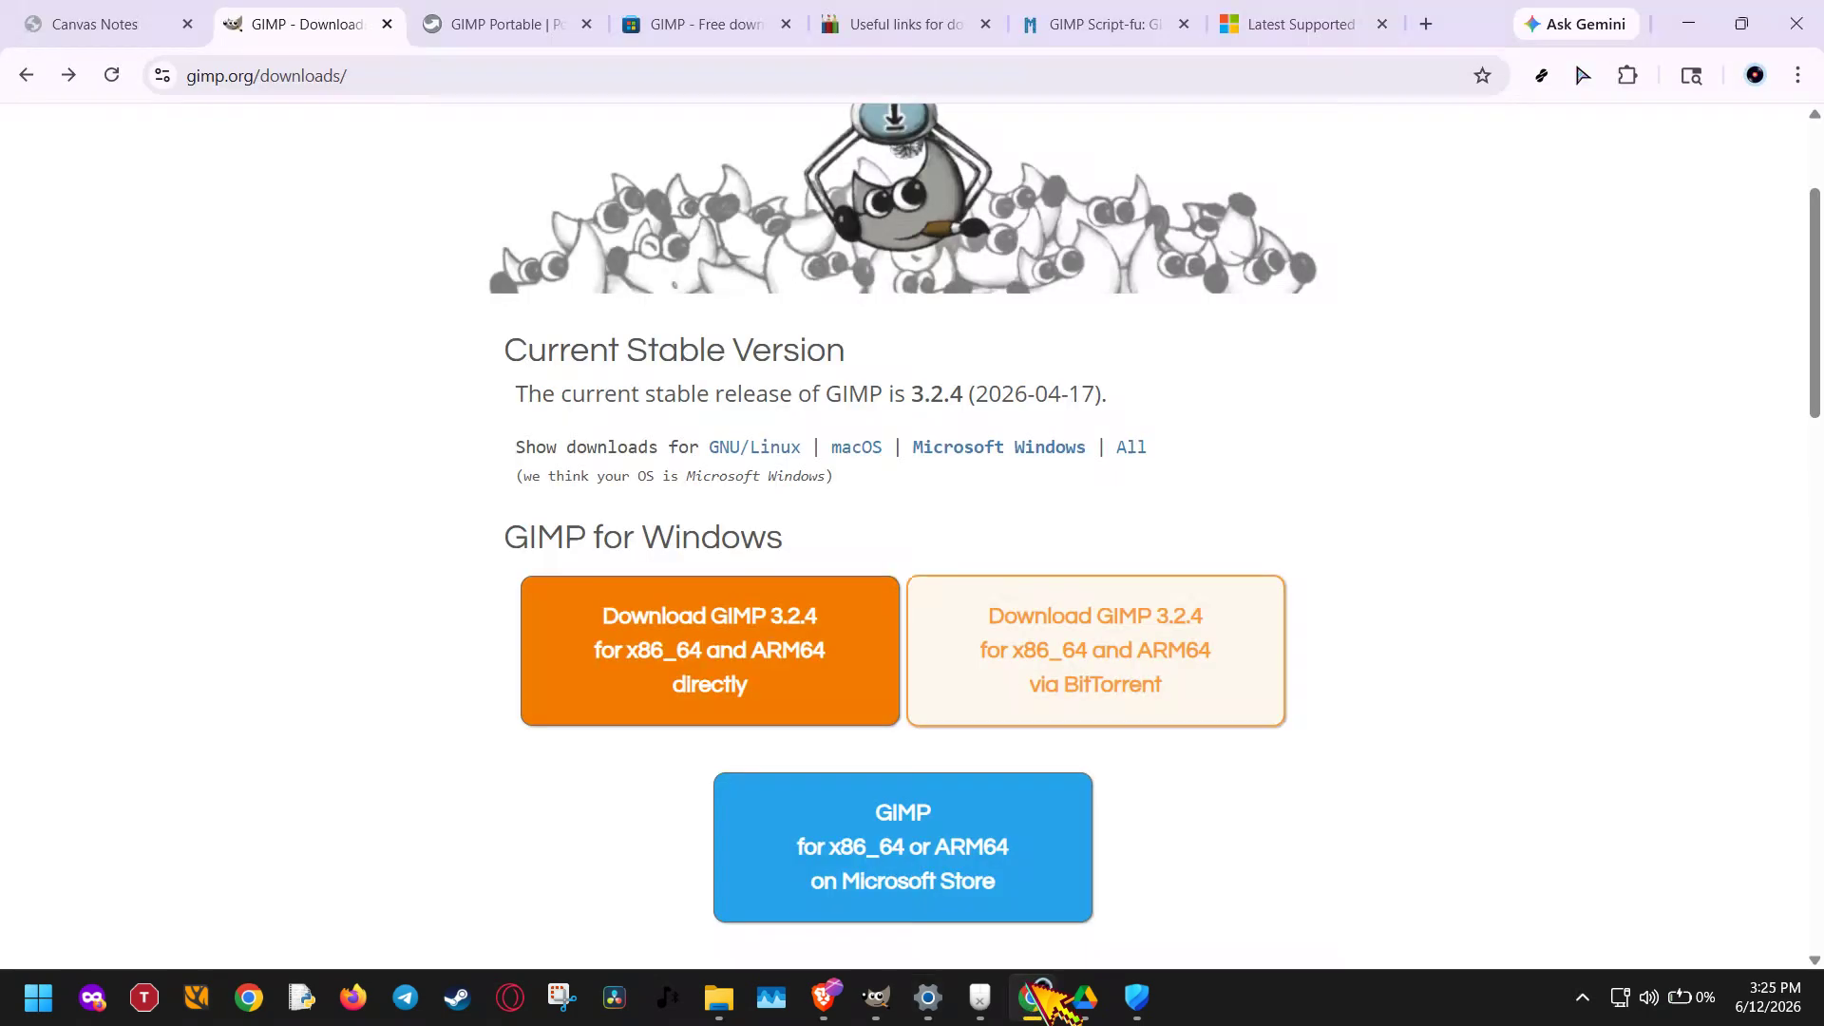
{"action": "scroll", "coordinate": [645, 401], "scroll_direction": "up", "scroll_amount": 3}
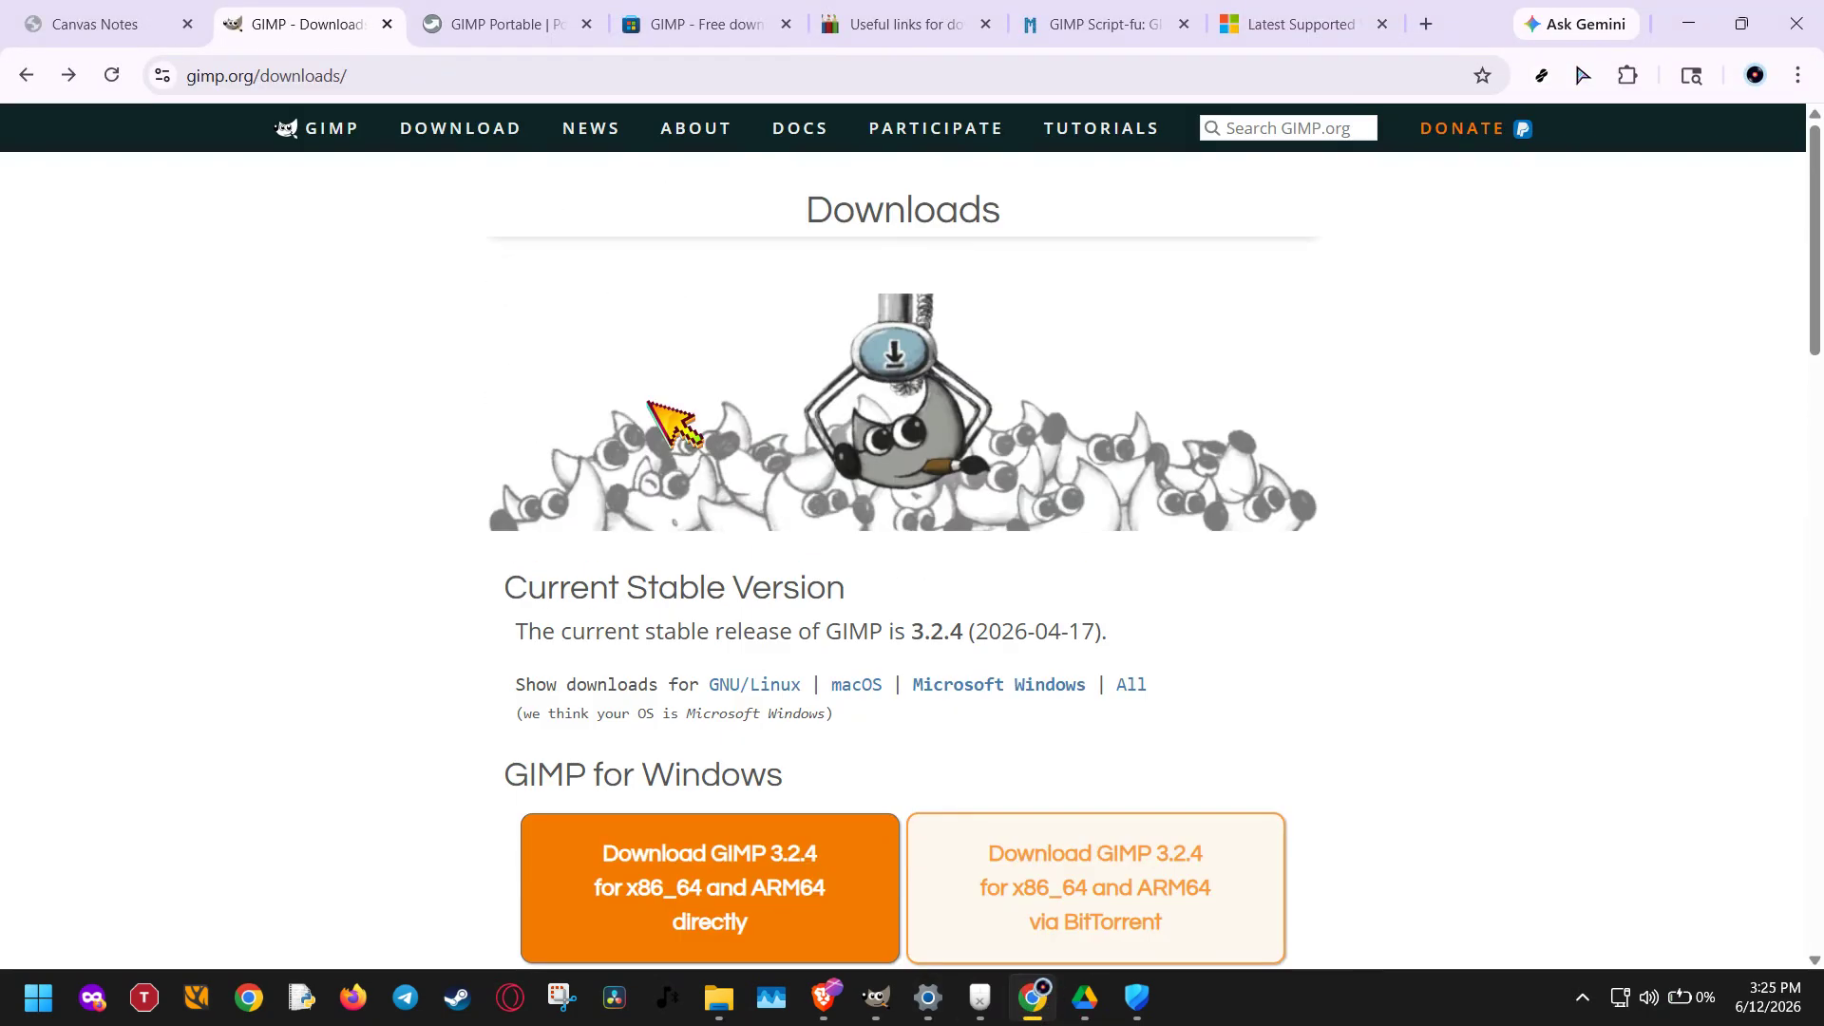
{"action": "left_click_drag", "start_coordinate": [774, 245], "coordinate": [1071, 257]}
{"action": "left_click", "coordinate": [1071, 258]}
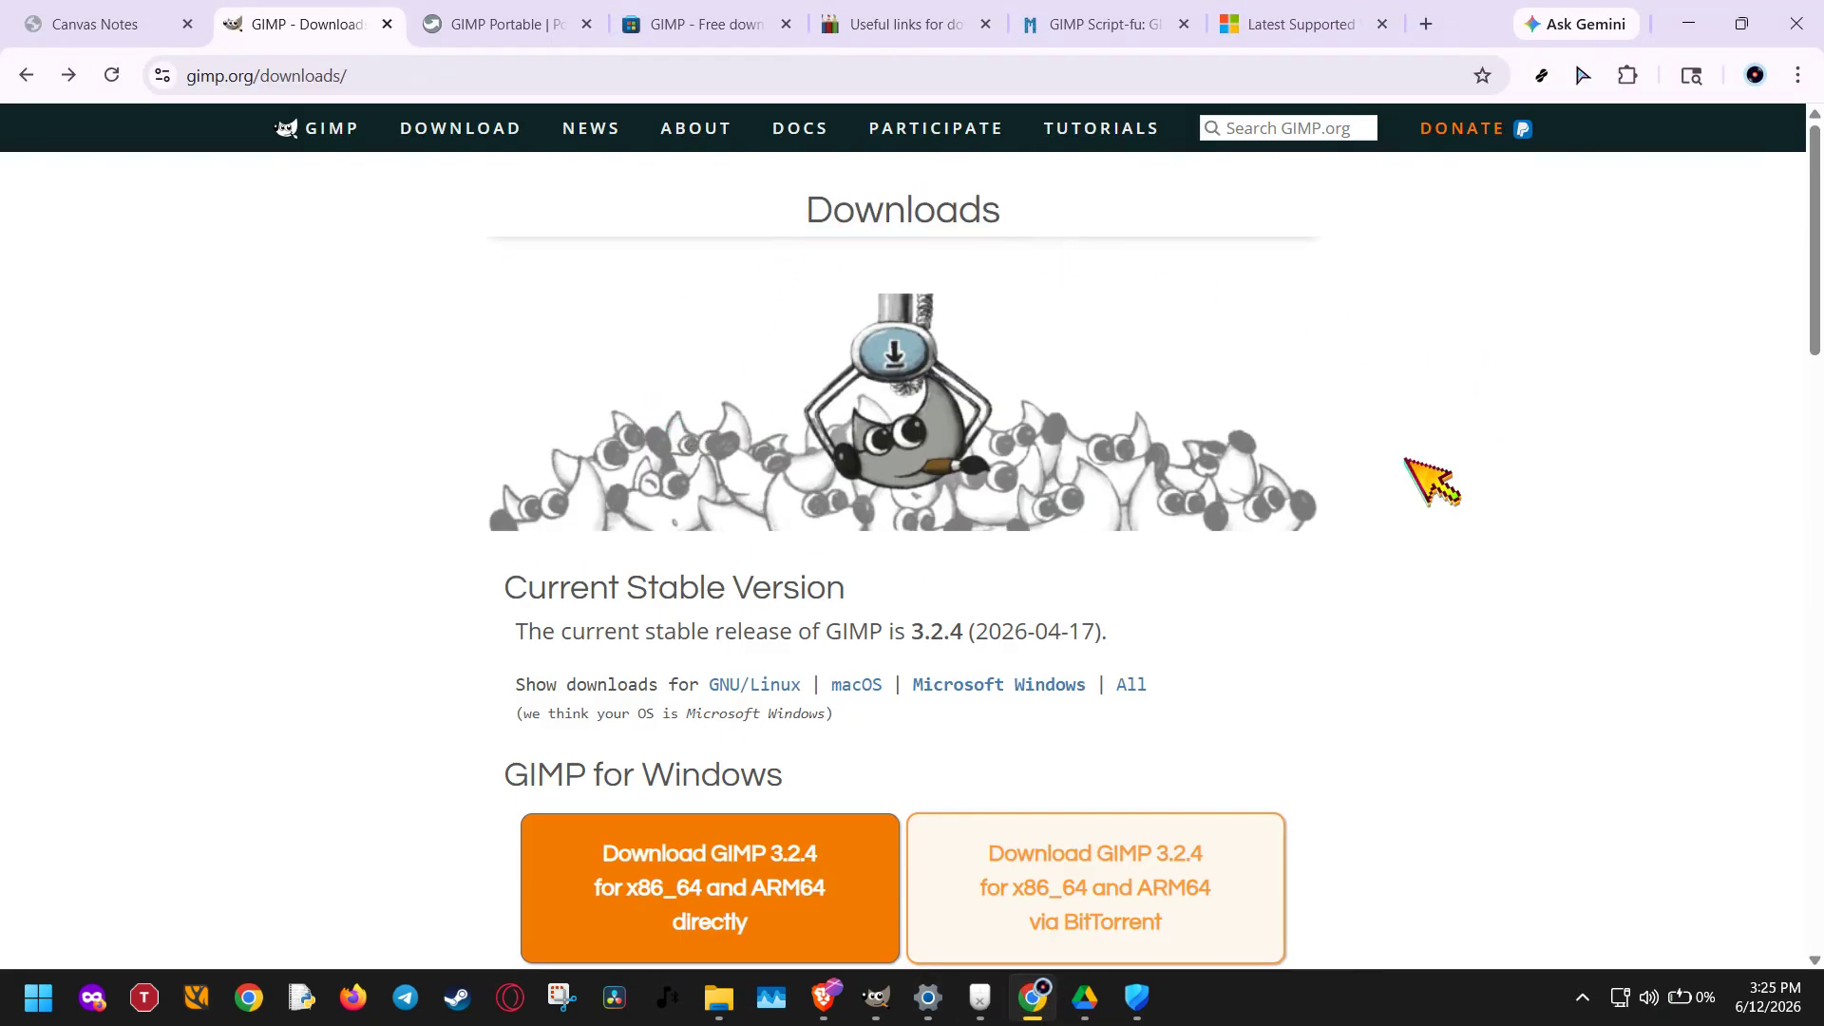
Switch to File Explorer and reveal the full path of the GIMP folder inside Roaming
{"action": "left_click", "coordinate": [732, 996]}
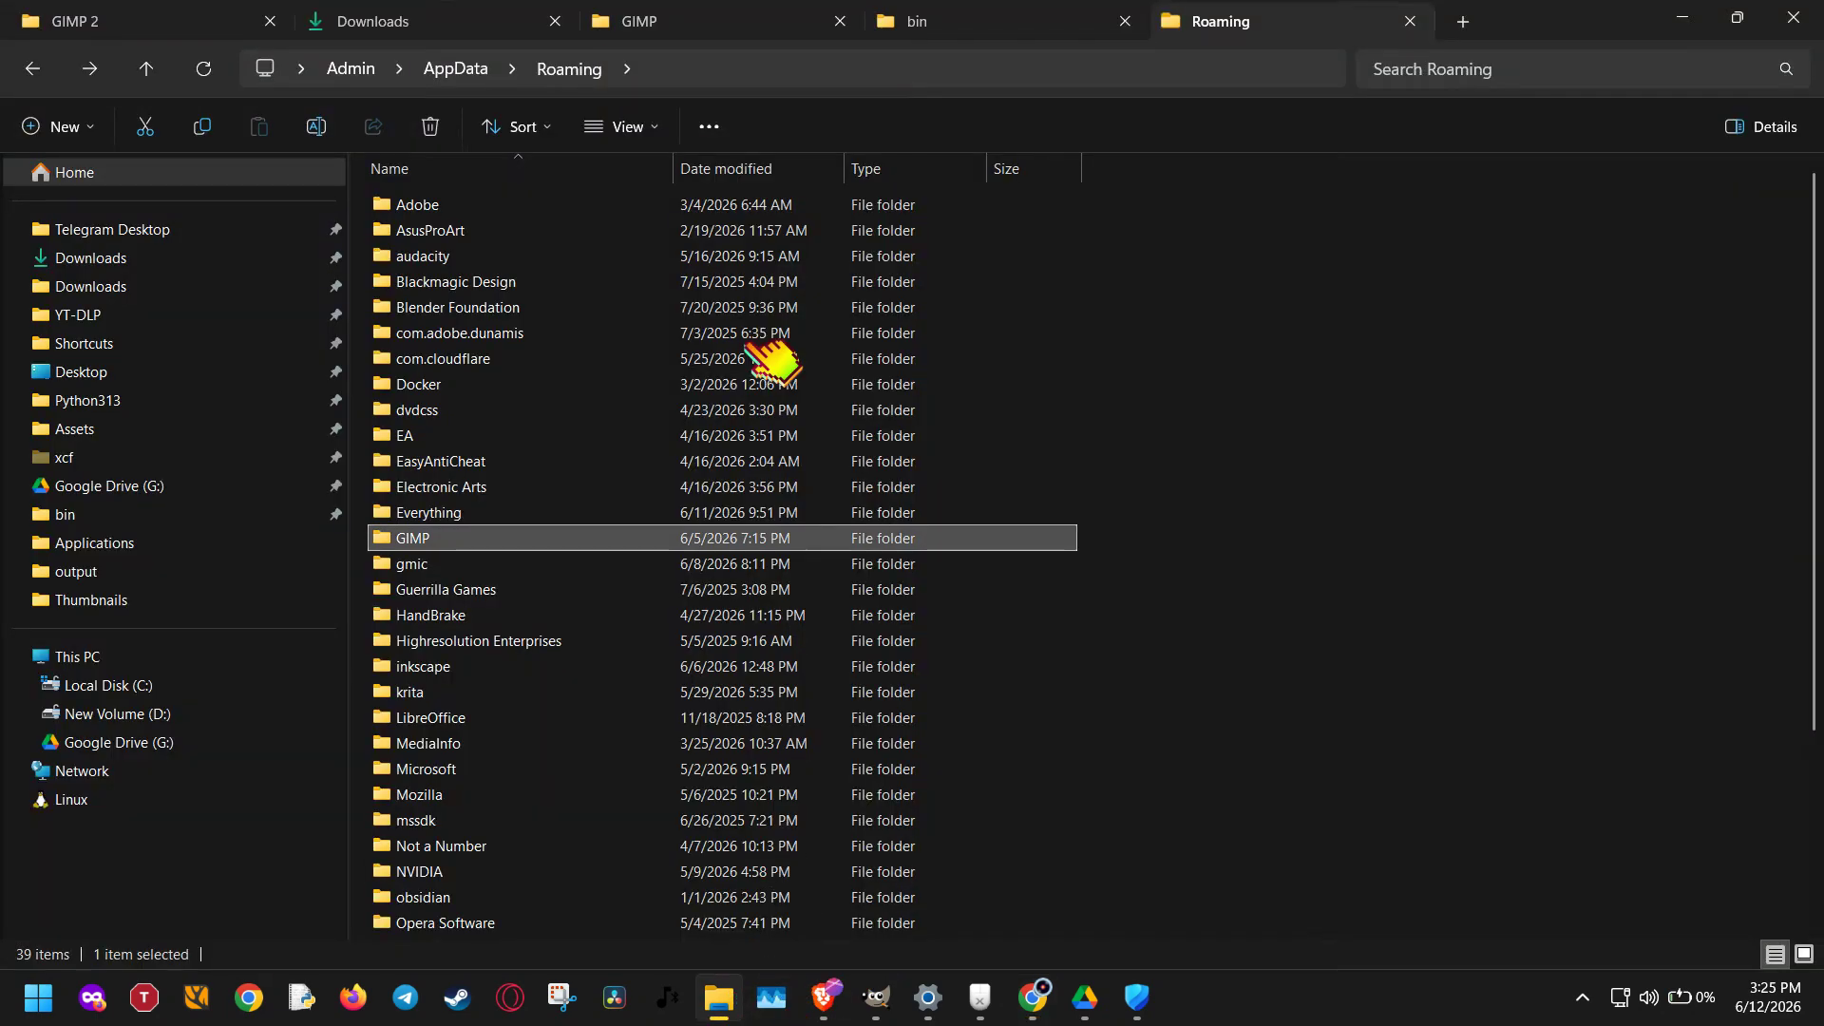
{"action": "left_click", "coordinate": [733, 21]}
{"action": "left_click", "coordinate": [772, 76]}
{"action": "left_click", "coordinate": [770, 73]}
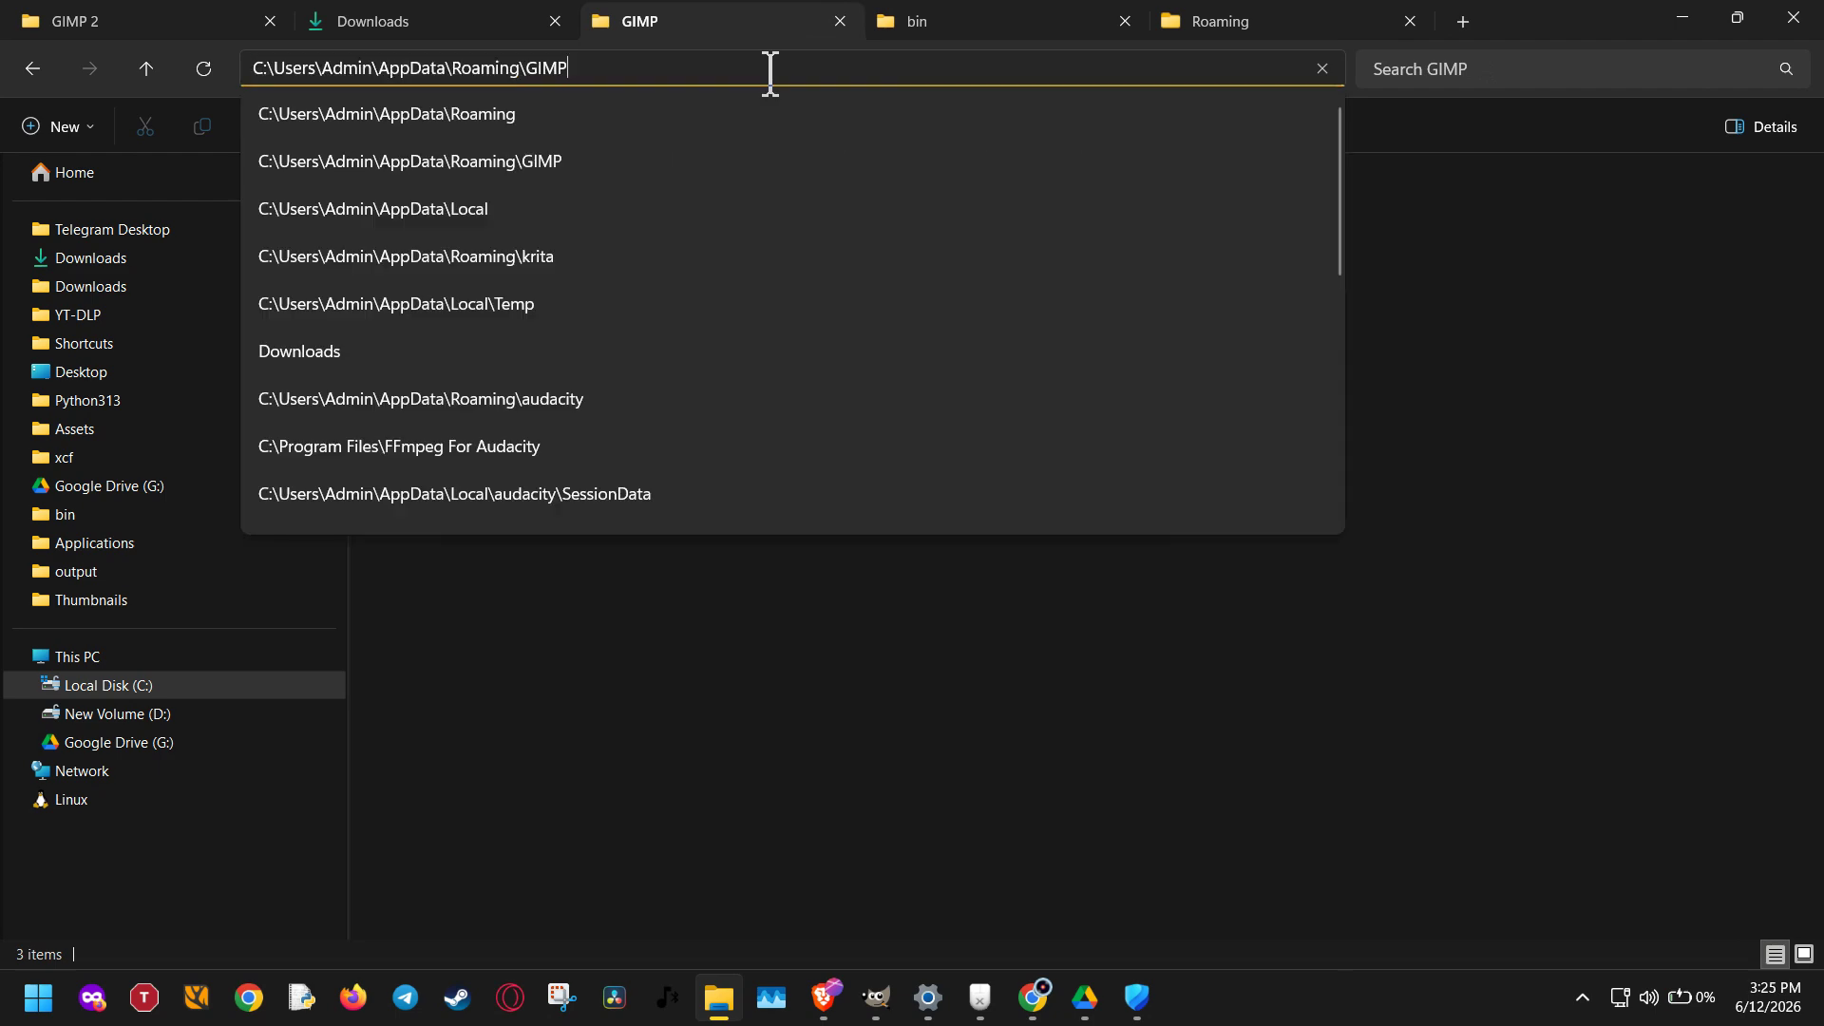
Reveal the full path of the GIMP 3 program's bin folder in its open File Explorer tab
{"action": "left_click", "coordinate": [905, 36]}
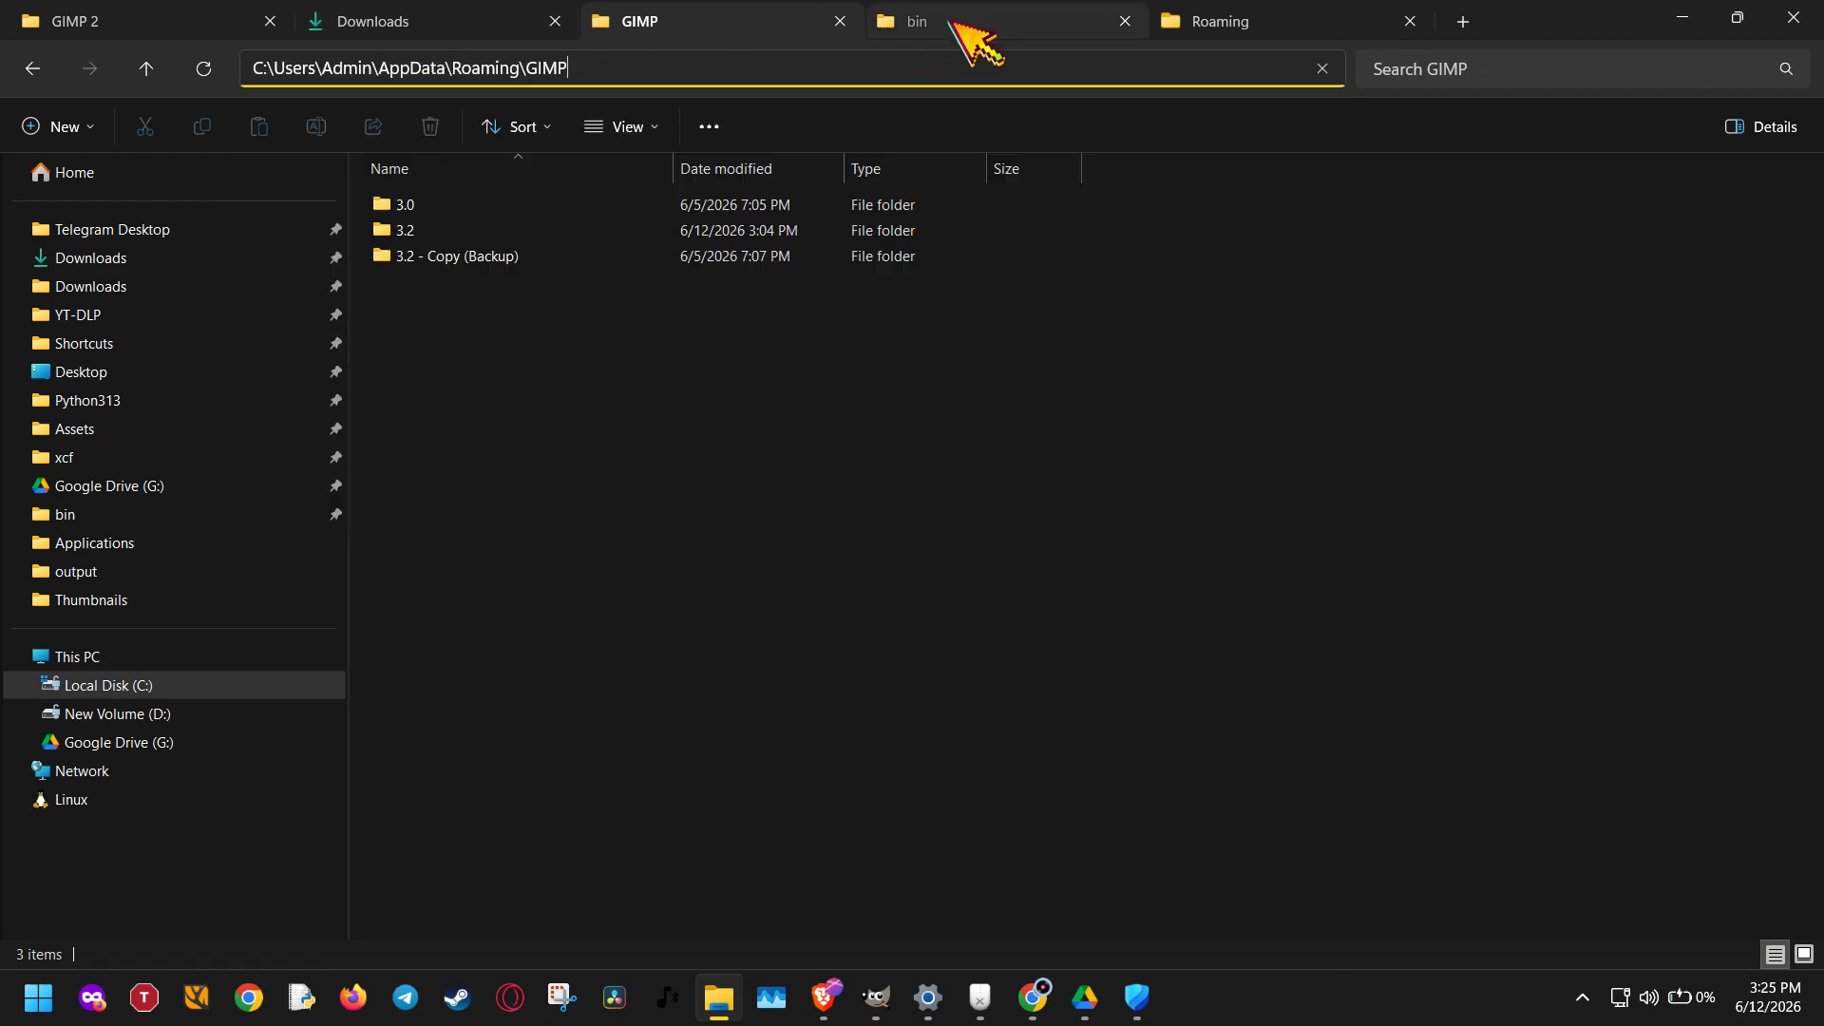
{"action": "left_click", "coordinate": [917, 76]}
{"action": "left_click", "coordinate": [912, 71]}
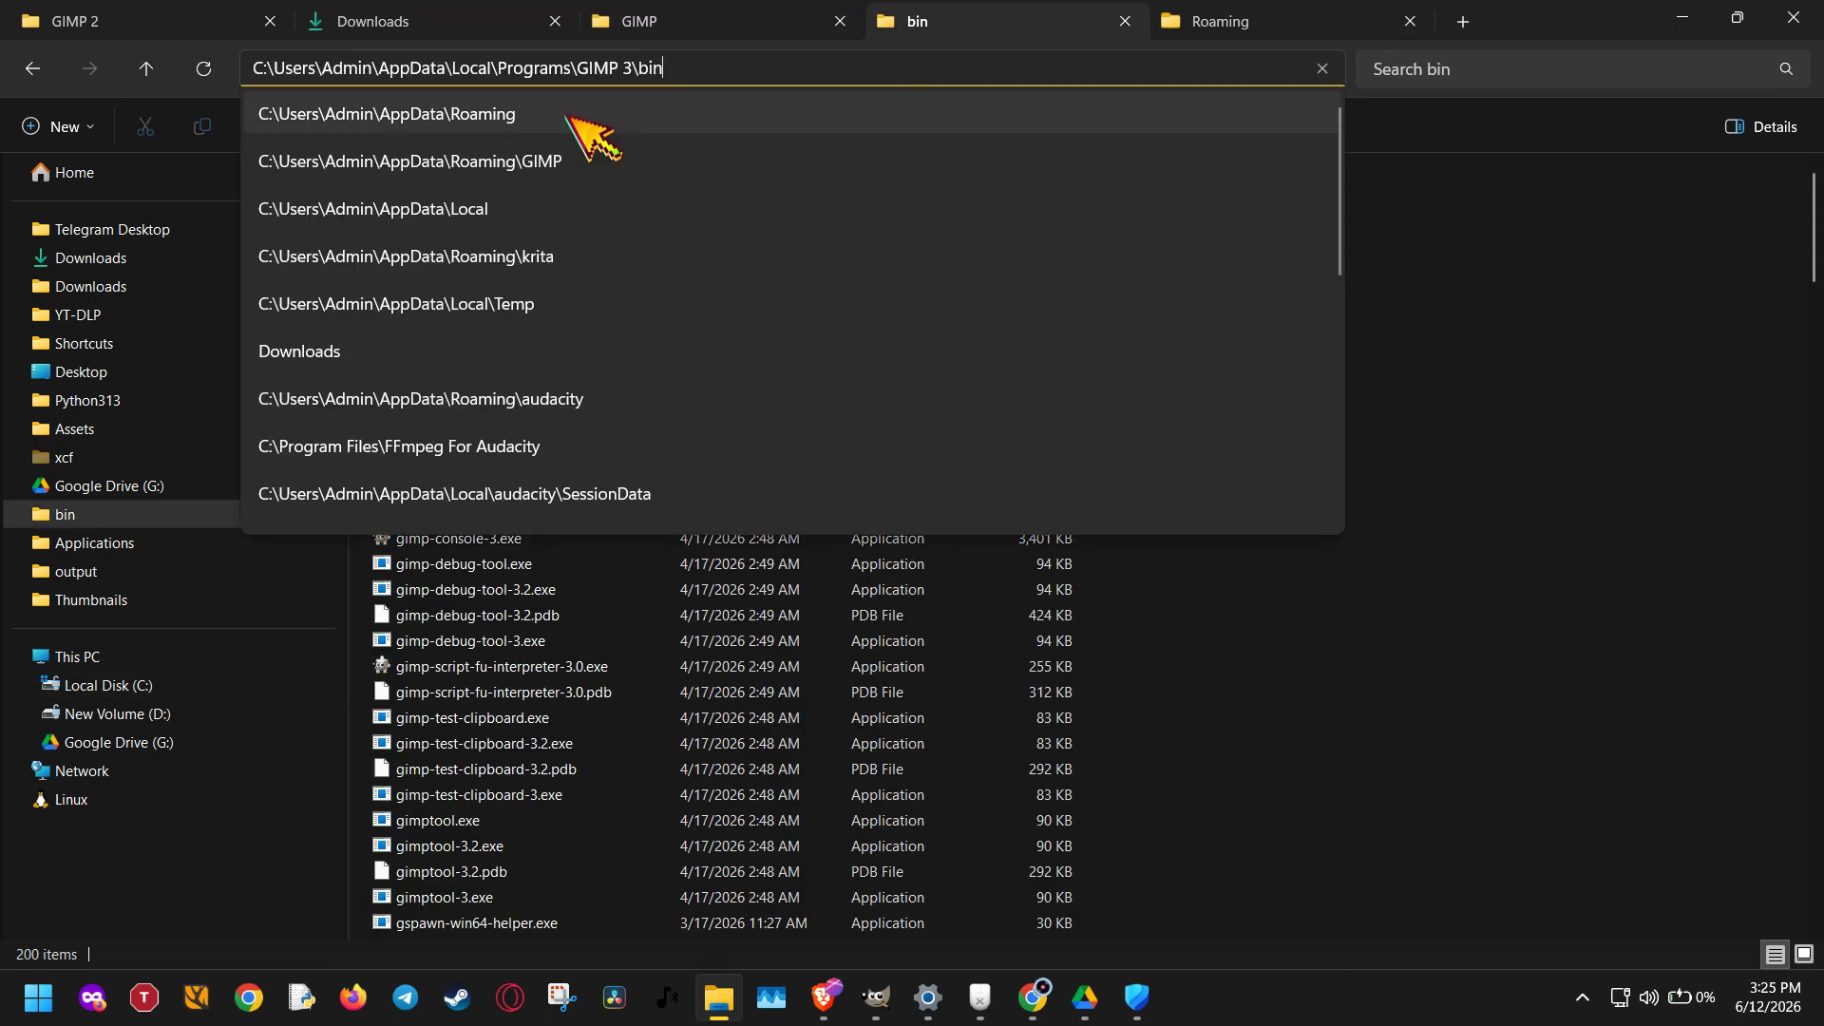
Reveal the full path of the GIMP 2 folder inside Program Files, and return to the folder's contents
{"action": "left_click", "coordinate": [85, 27]}
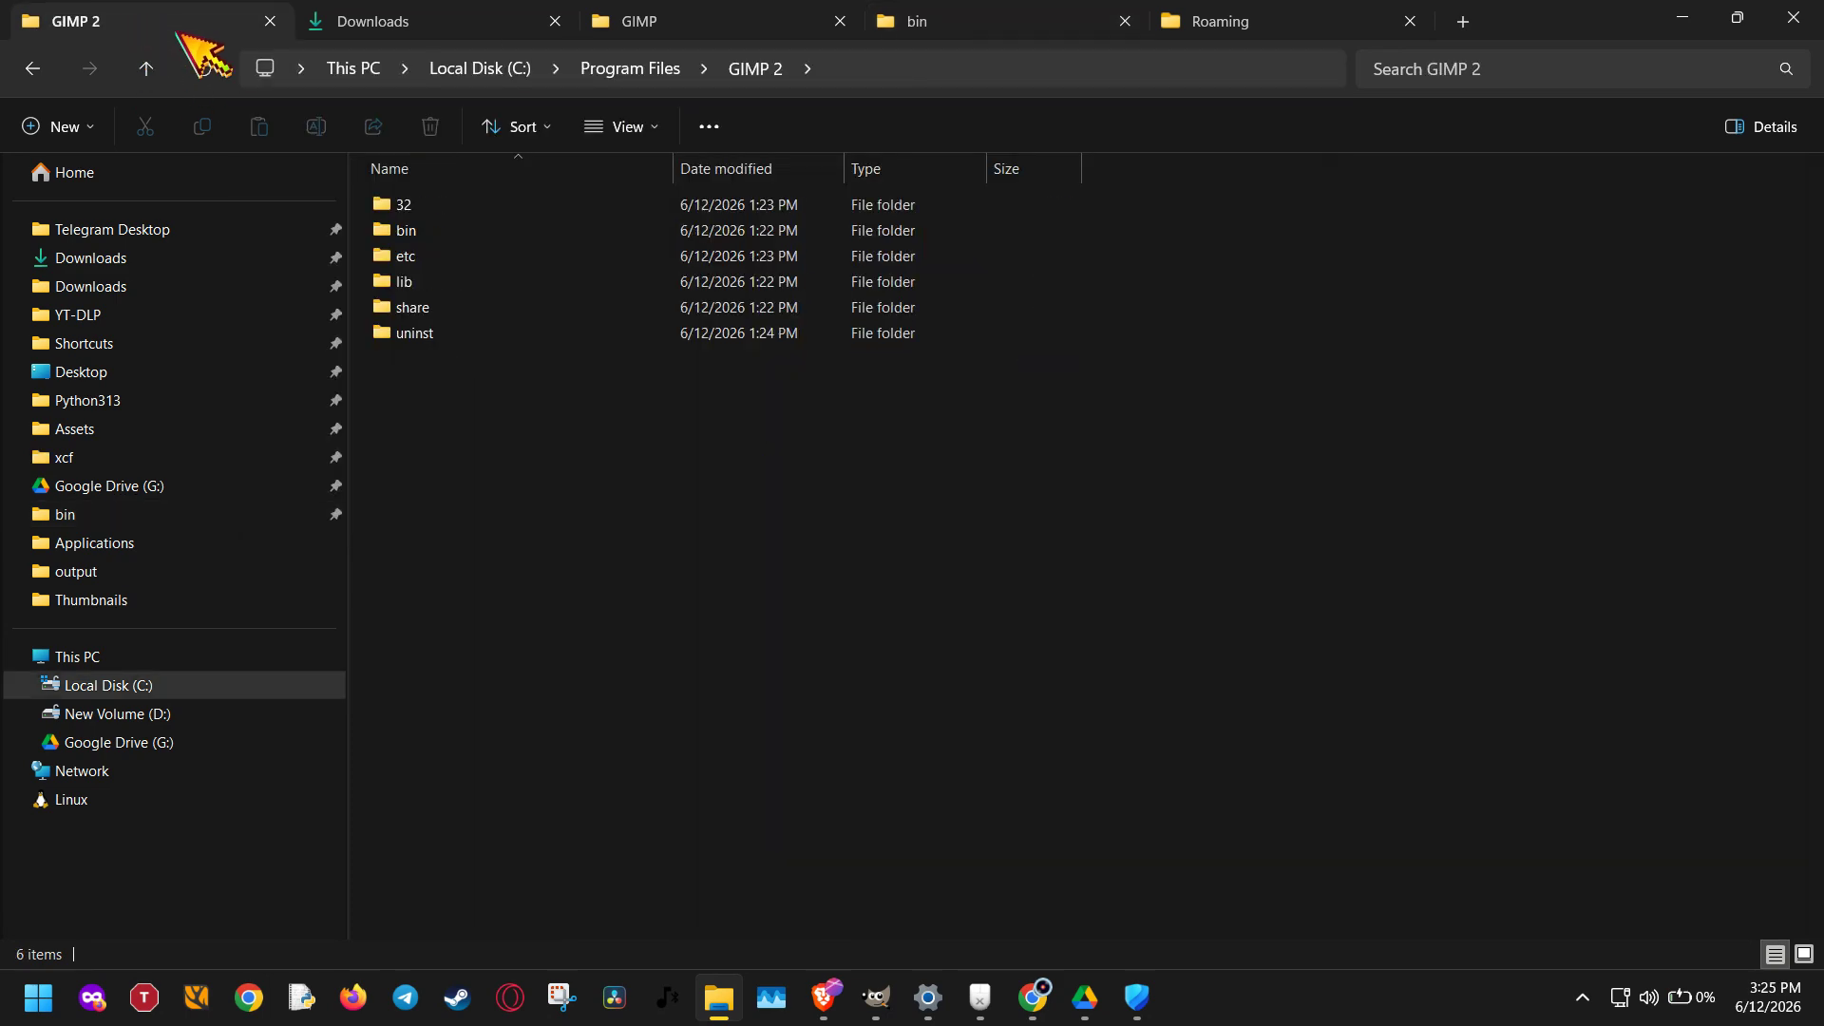
{"action": "left_click", "coordinate": [870, 74]}
{"action": "left_click", "coordinate": [858, 70]}
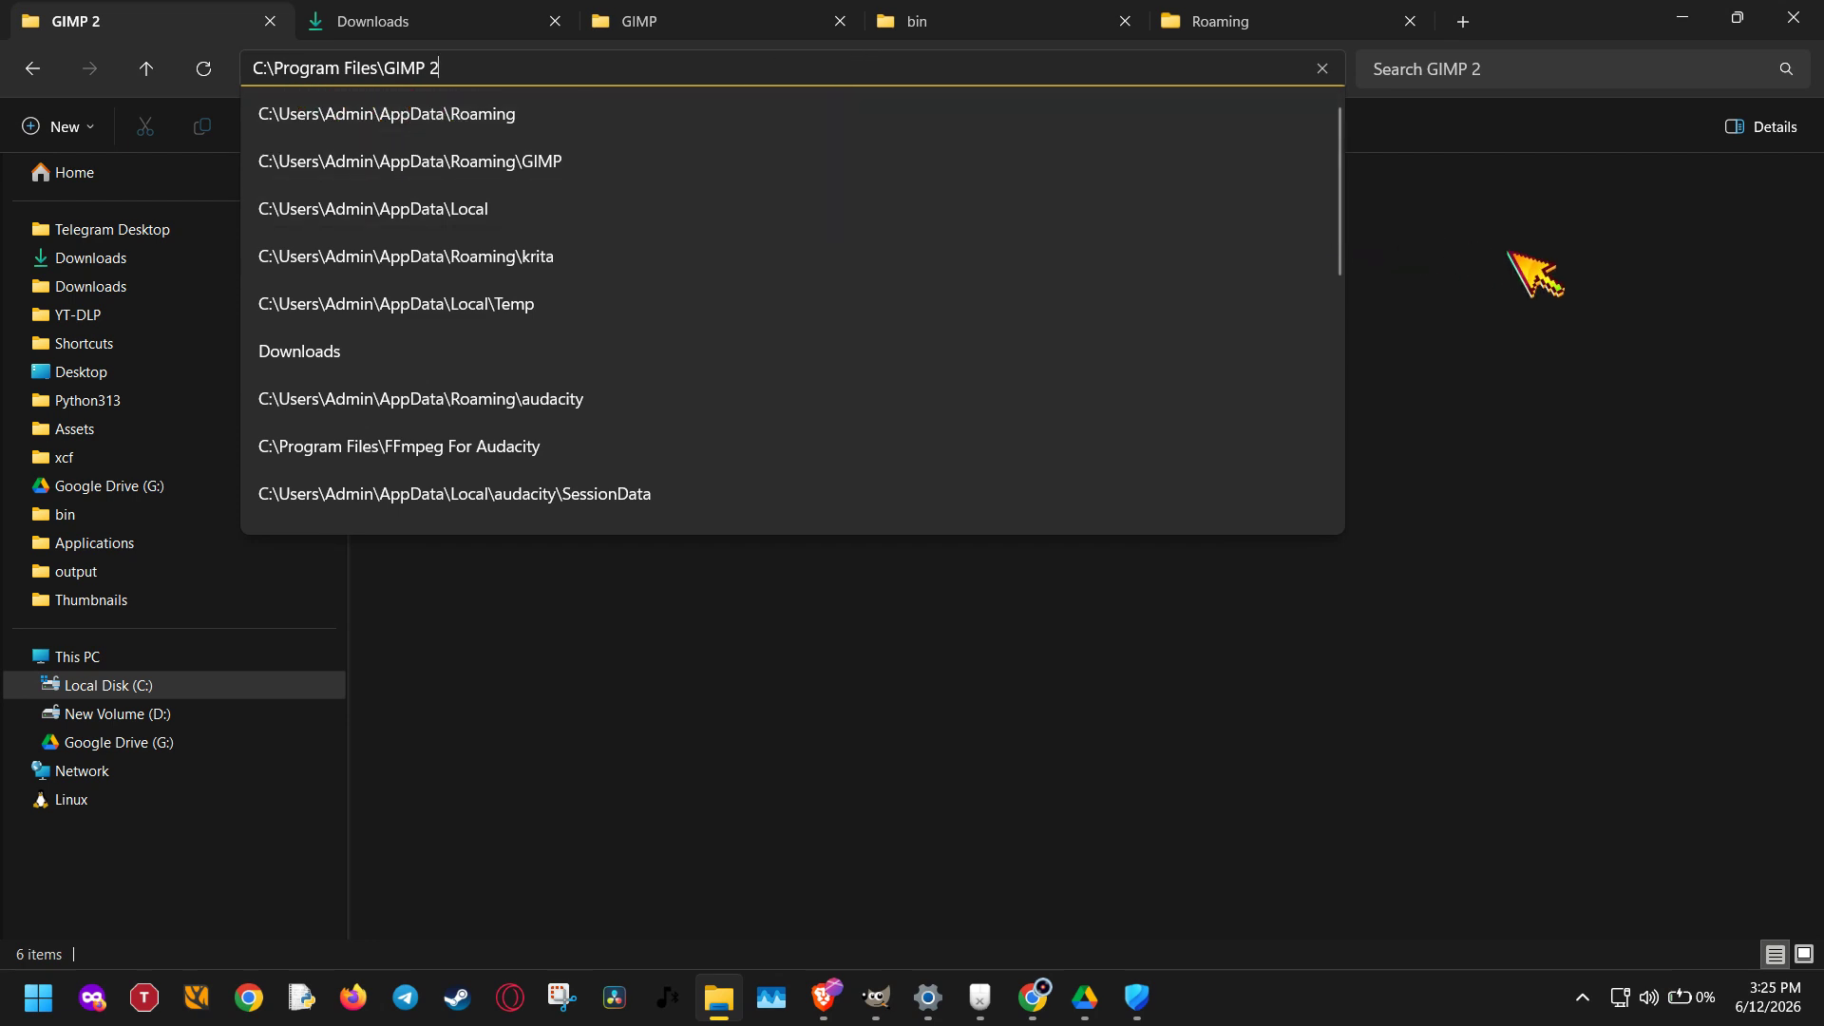
{"action": "left_click", "coordinate": [1681, 313]}
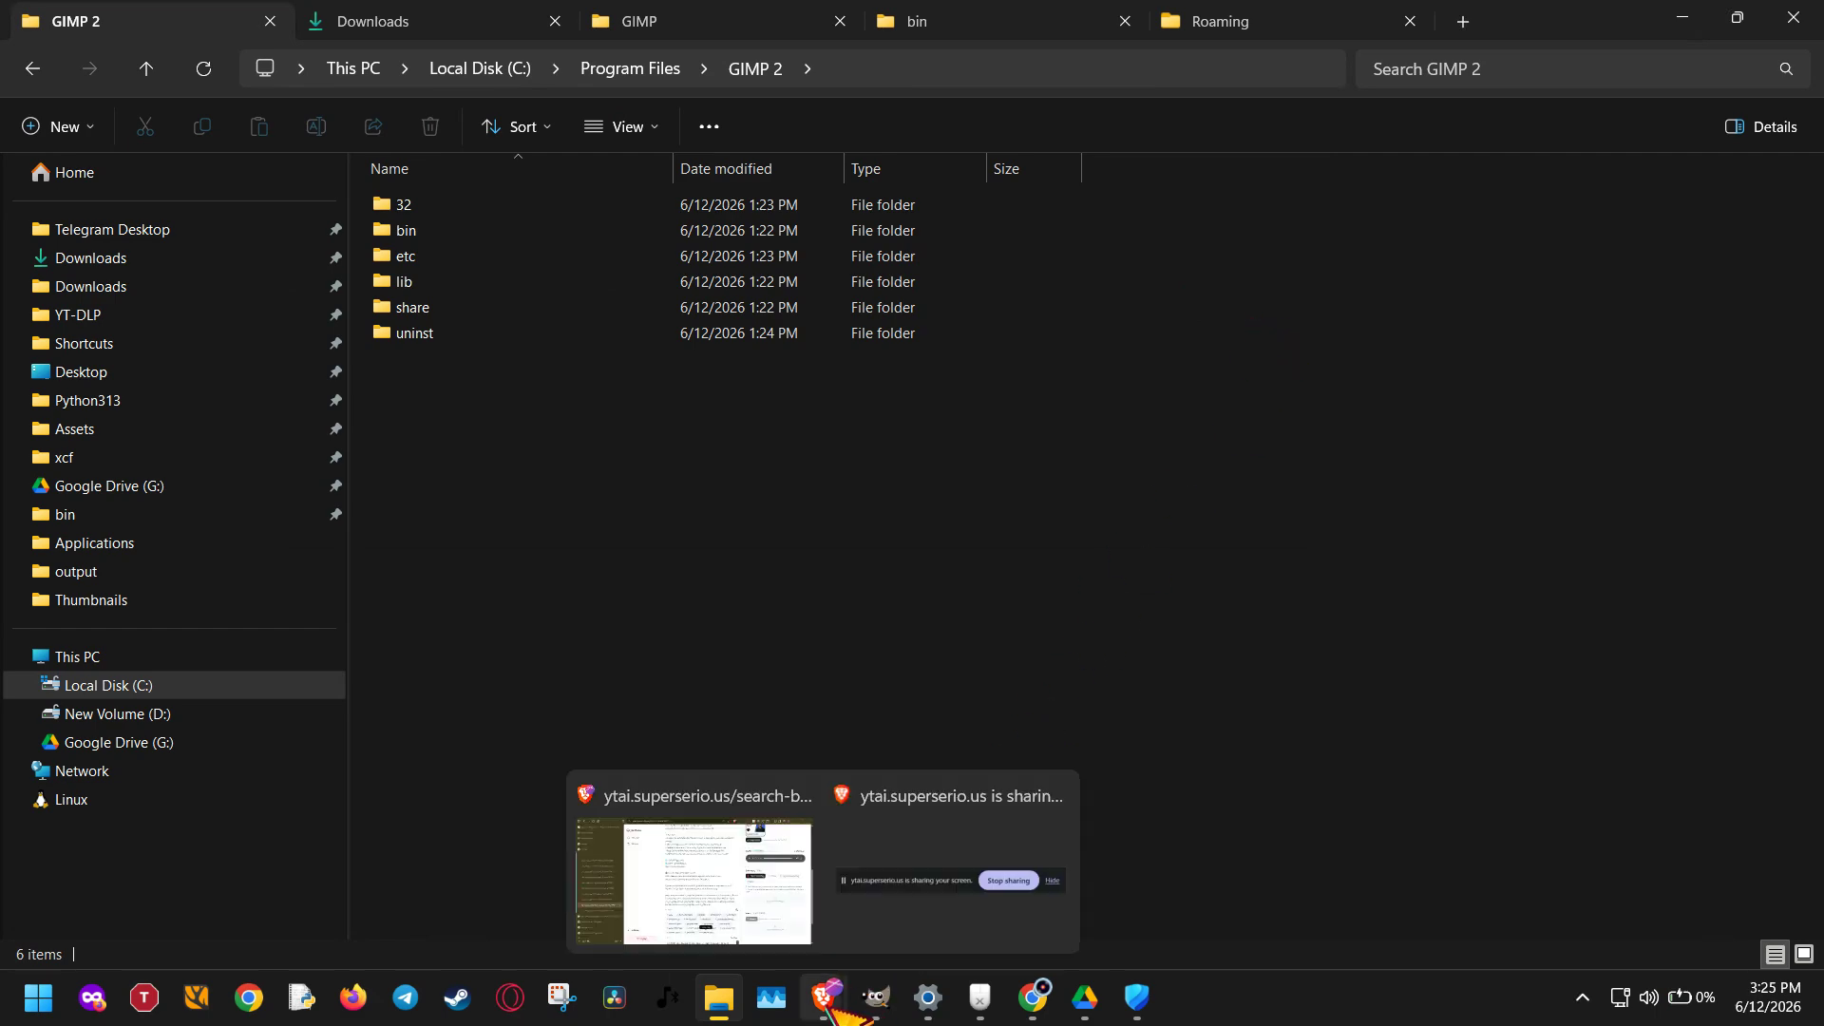
Switch to GIMP and on to Chrome, and examine the GIMP for Windows download options on the gimp.org downloads page
{"action": "left_click", "coordinate": [875, 1000]}
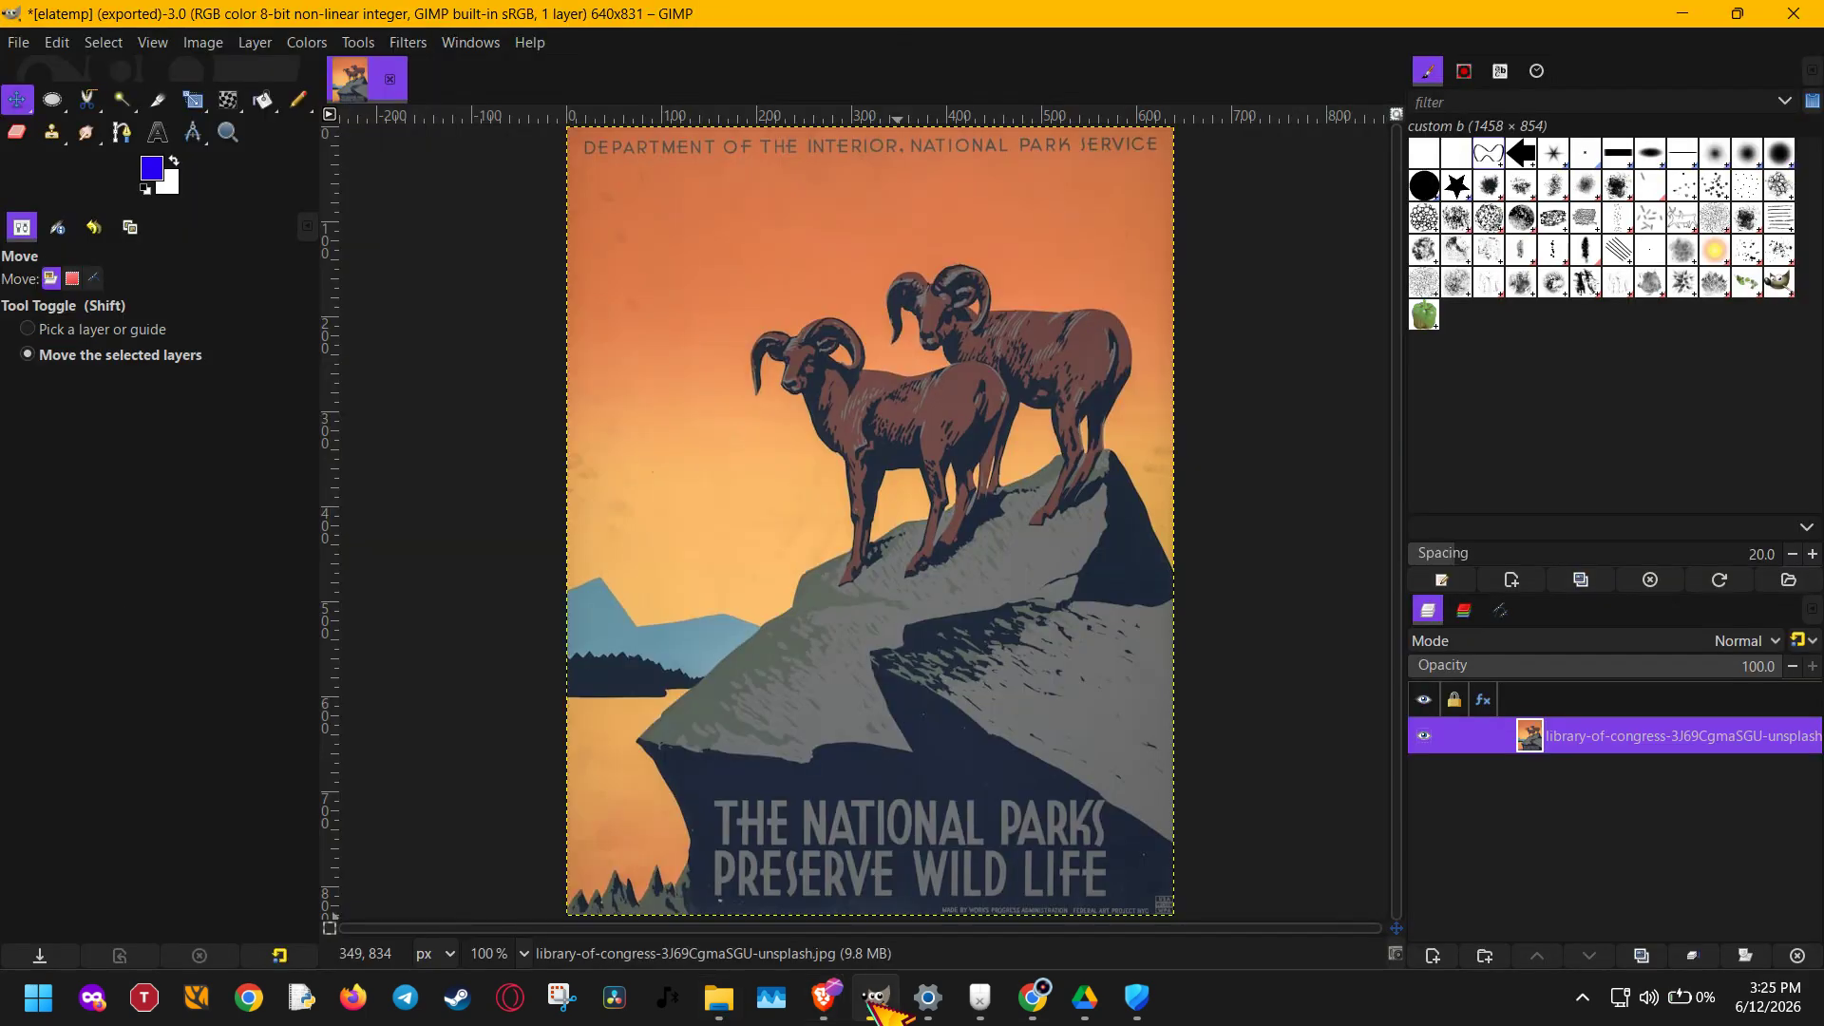
{"action": "left_click", "coordinate": [1032, 997]}
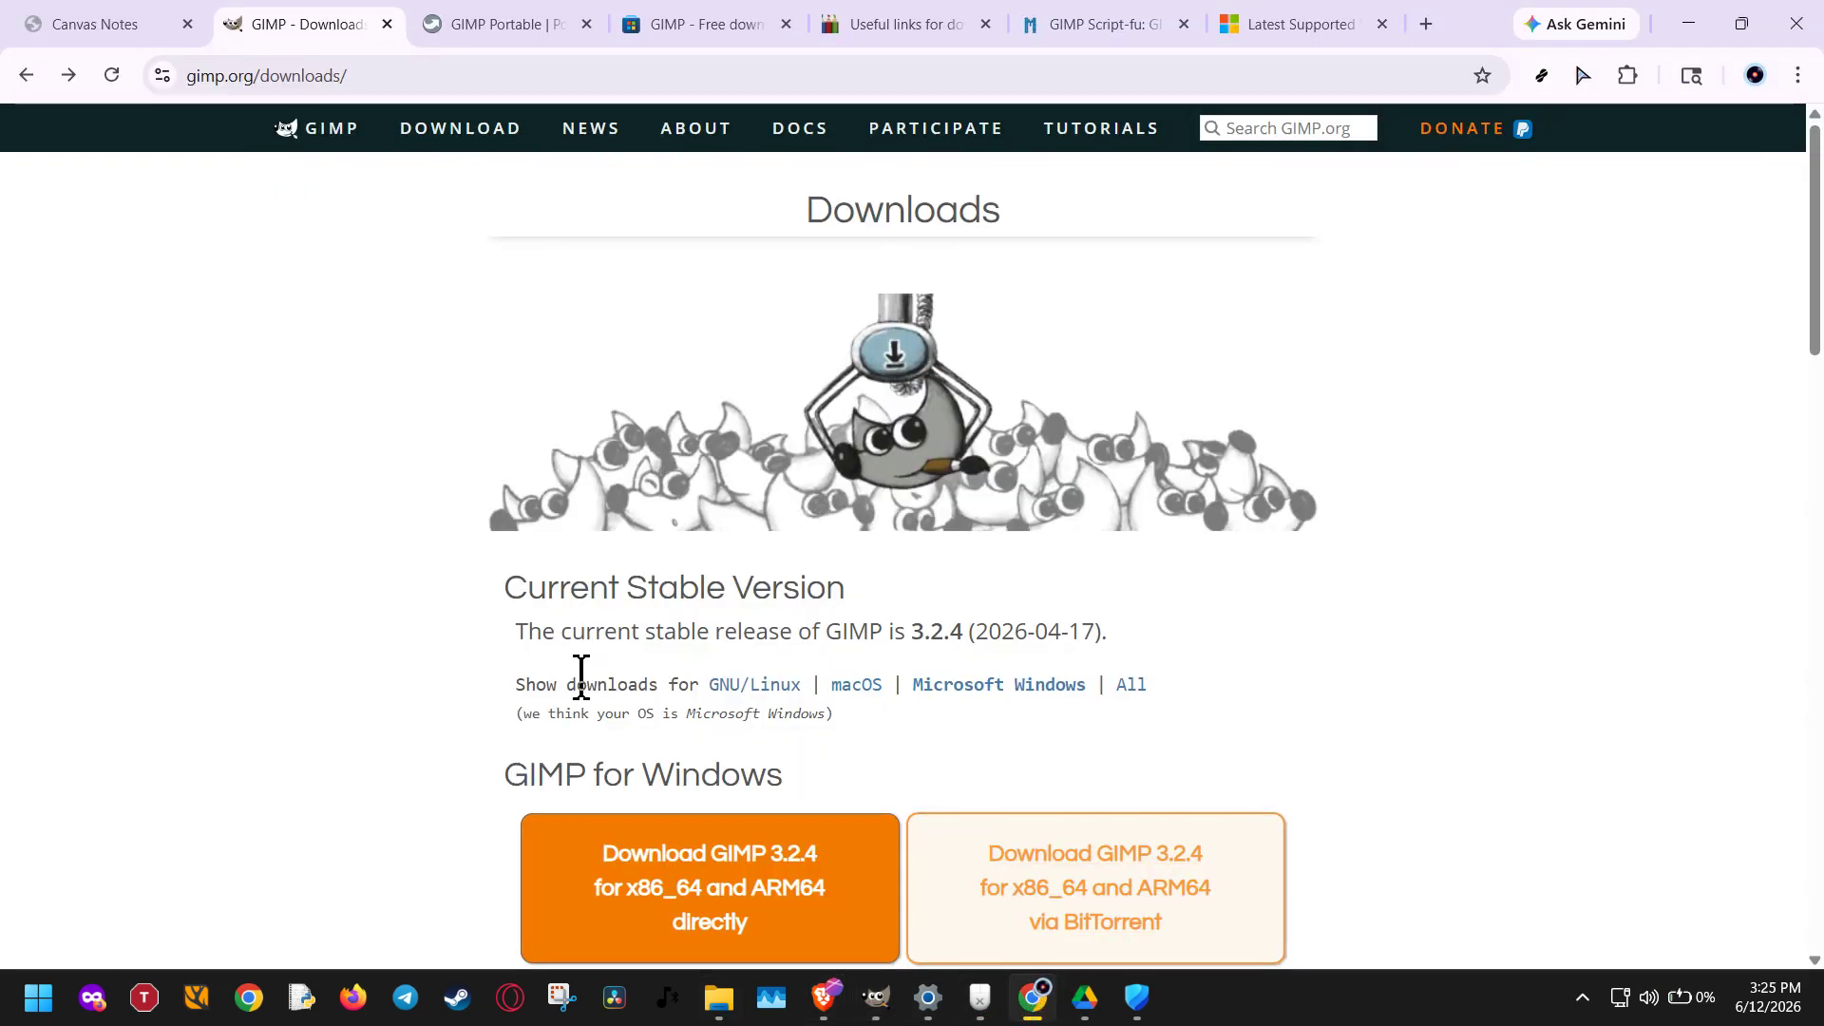
{"action": "scroll", "coordinate": [582, 676], "scroll_direction": "down", "scroll_amount": 2}
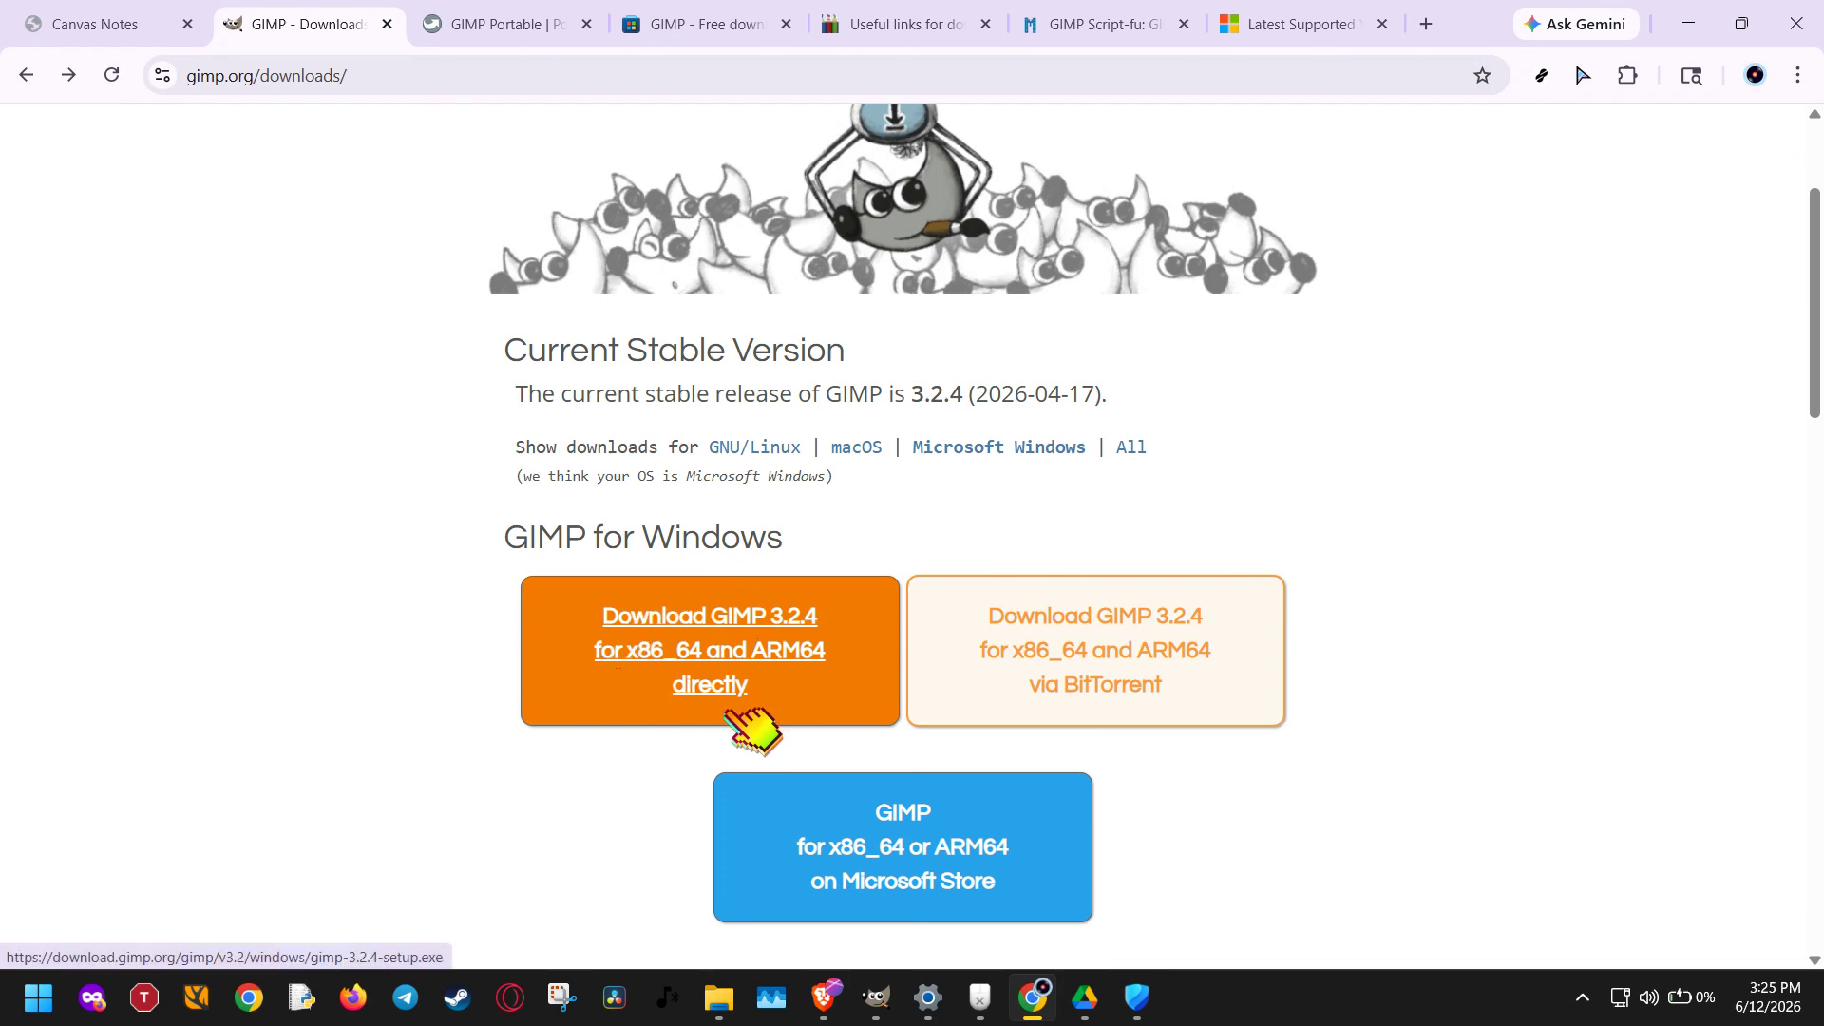
Switch to GIMP, open the G'MIC-Qt plug-in window to look over its filter list, and close it
{"action": "left_click", "coordinate": [879, 998]}
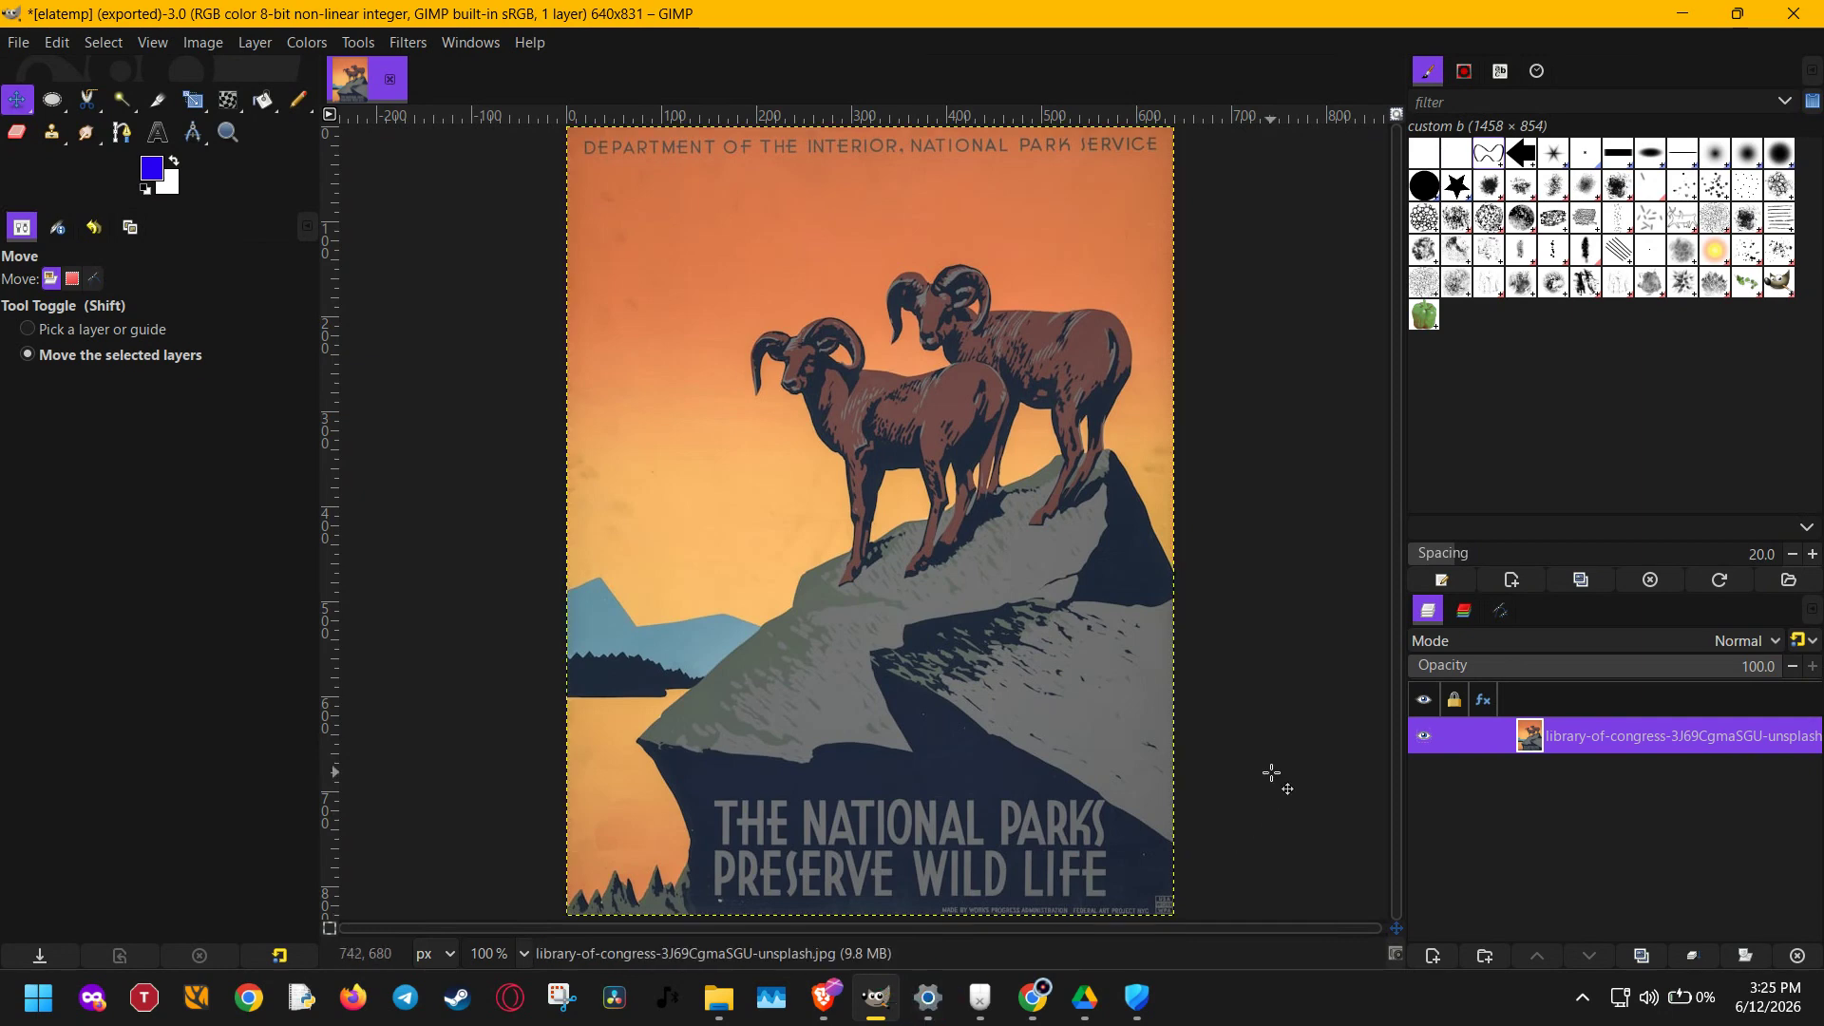
{"action": "left_click", "coordinate": [410, 43]}
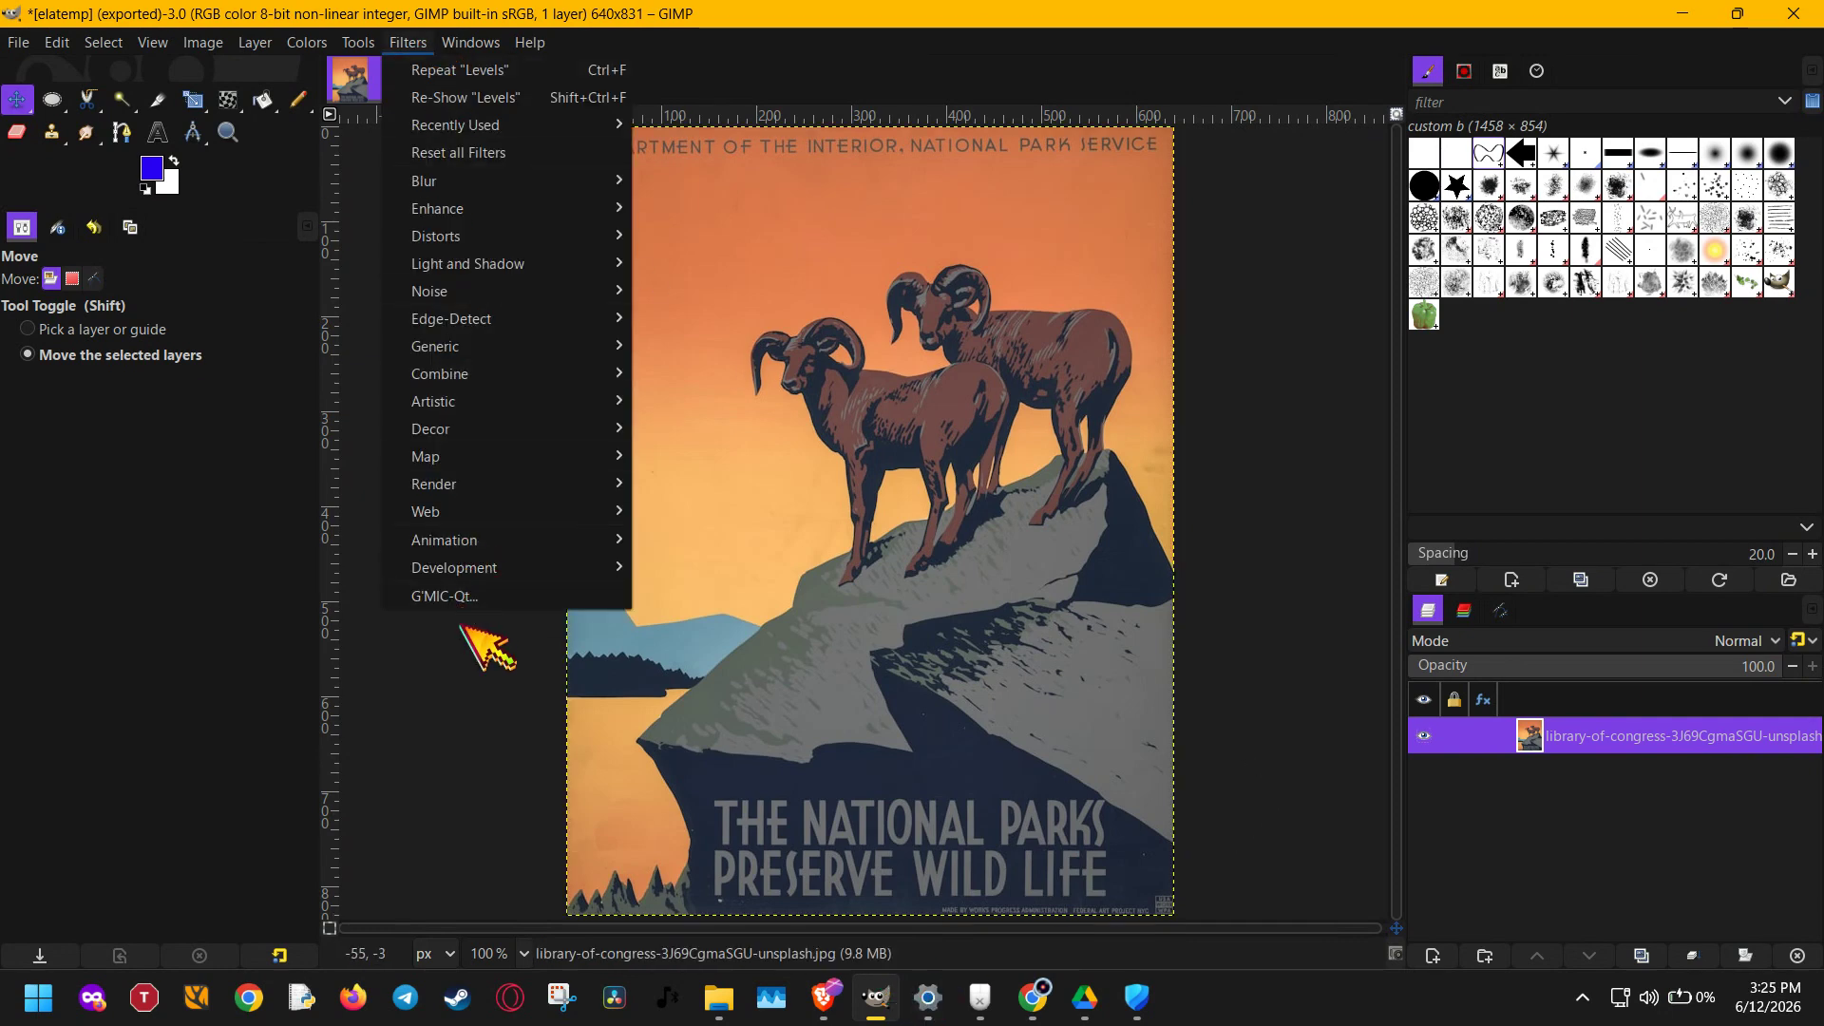
{"action": "left_click", "coordinate": [492, 596]}
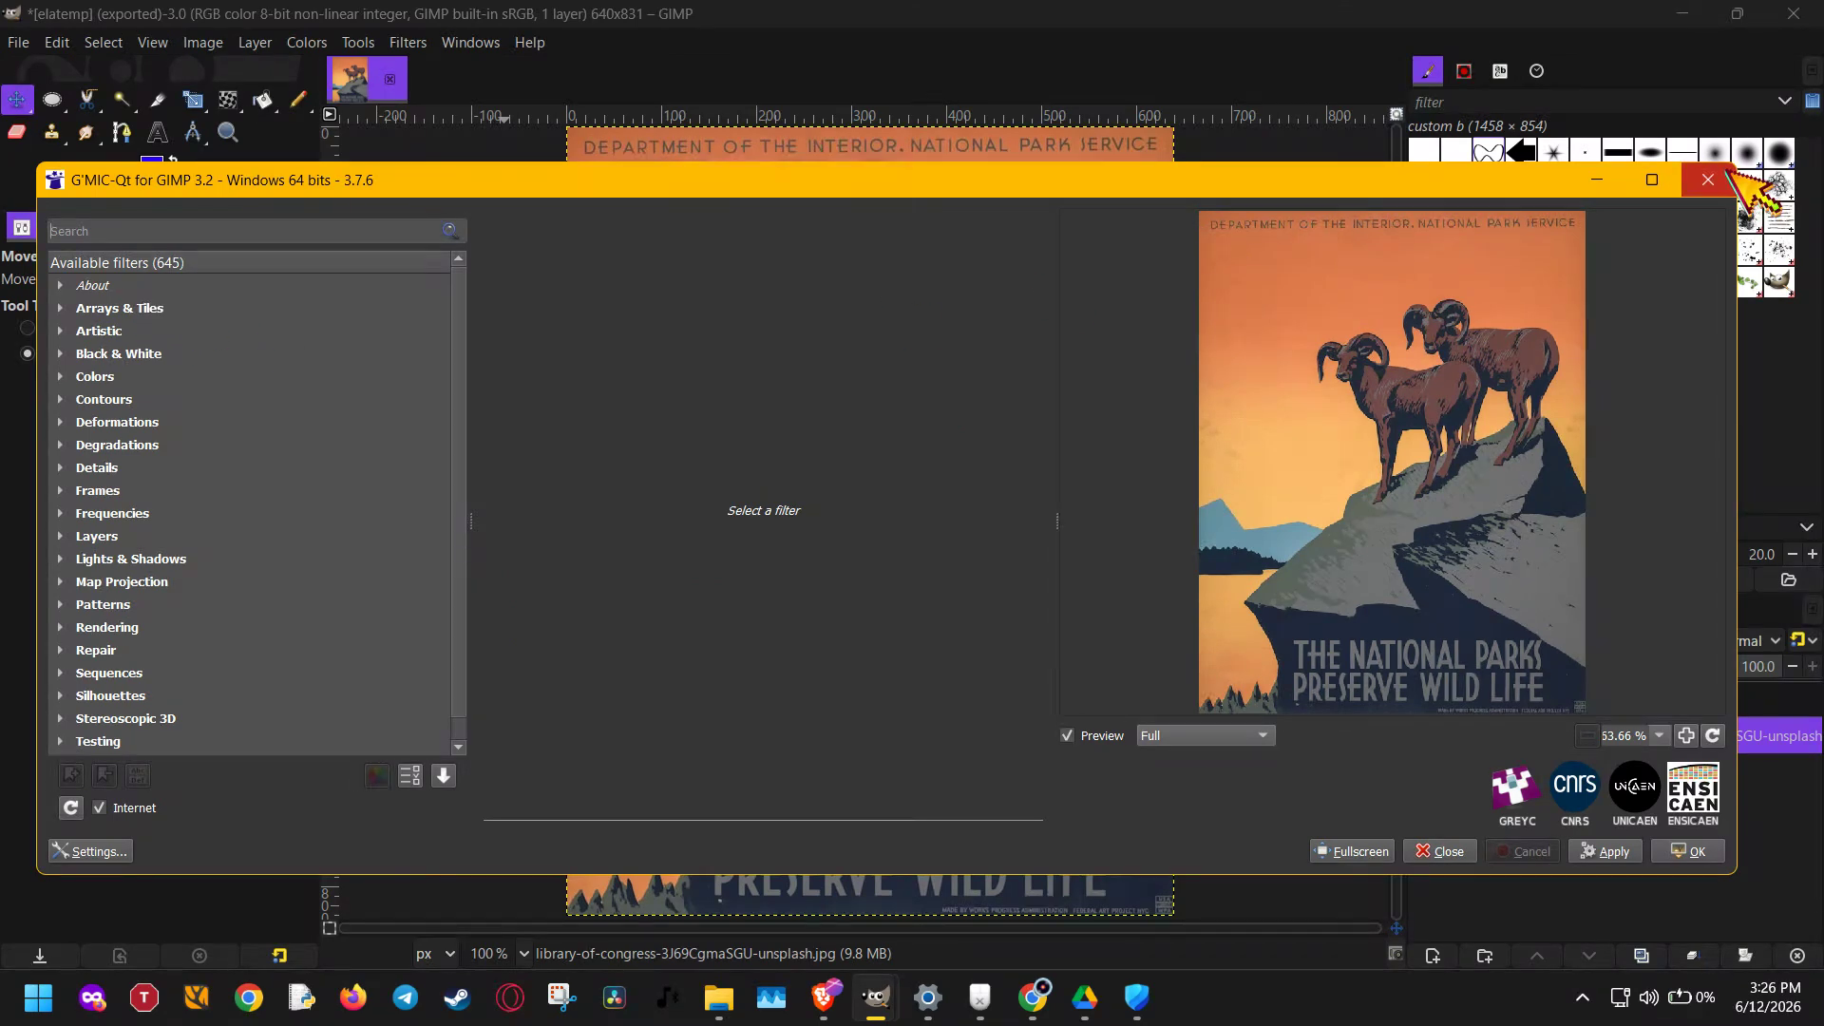
{"action": "left_click", "coordinate": [1724, 176]}
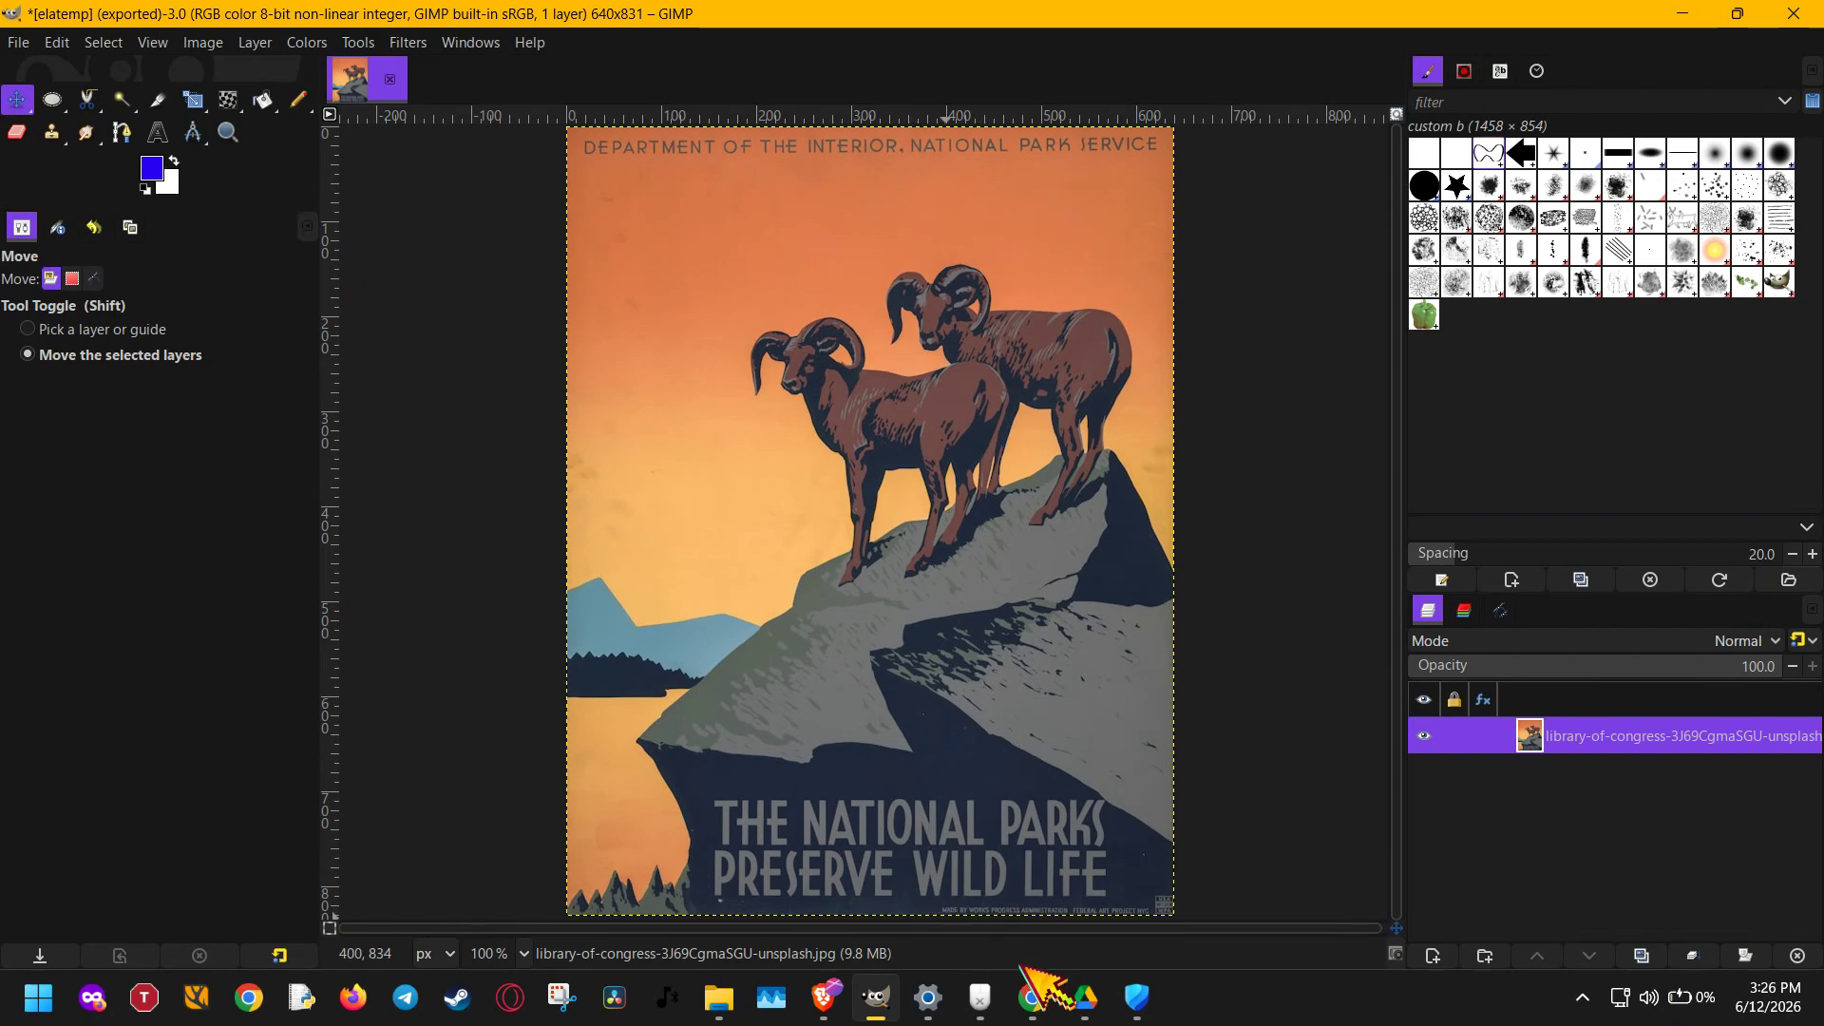
Switch to Chrome, view the GimpChat plugin links and GIMP Script-fu pages, and close the GimpChat and Microsoft Store pages
{"action": "left_click", "coordinate": [1040, 993]}
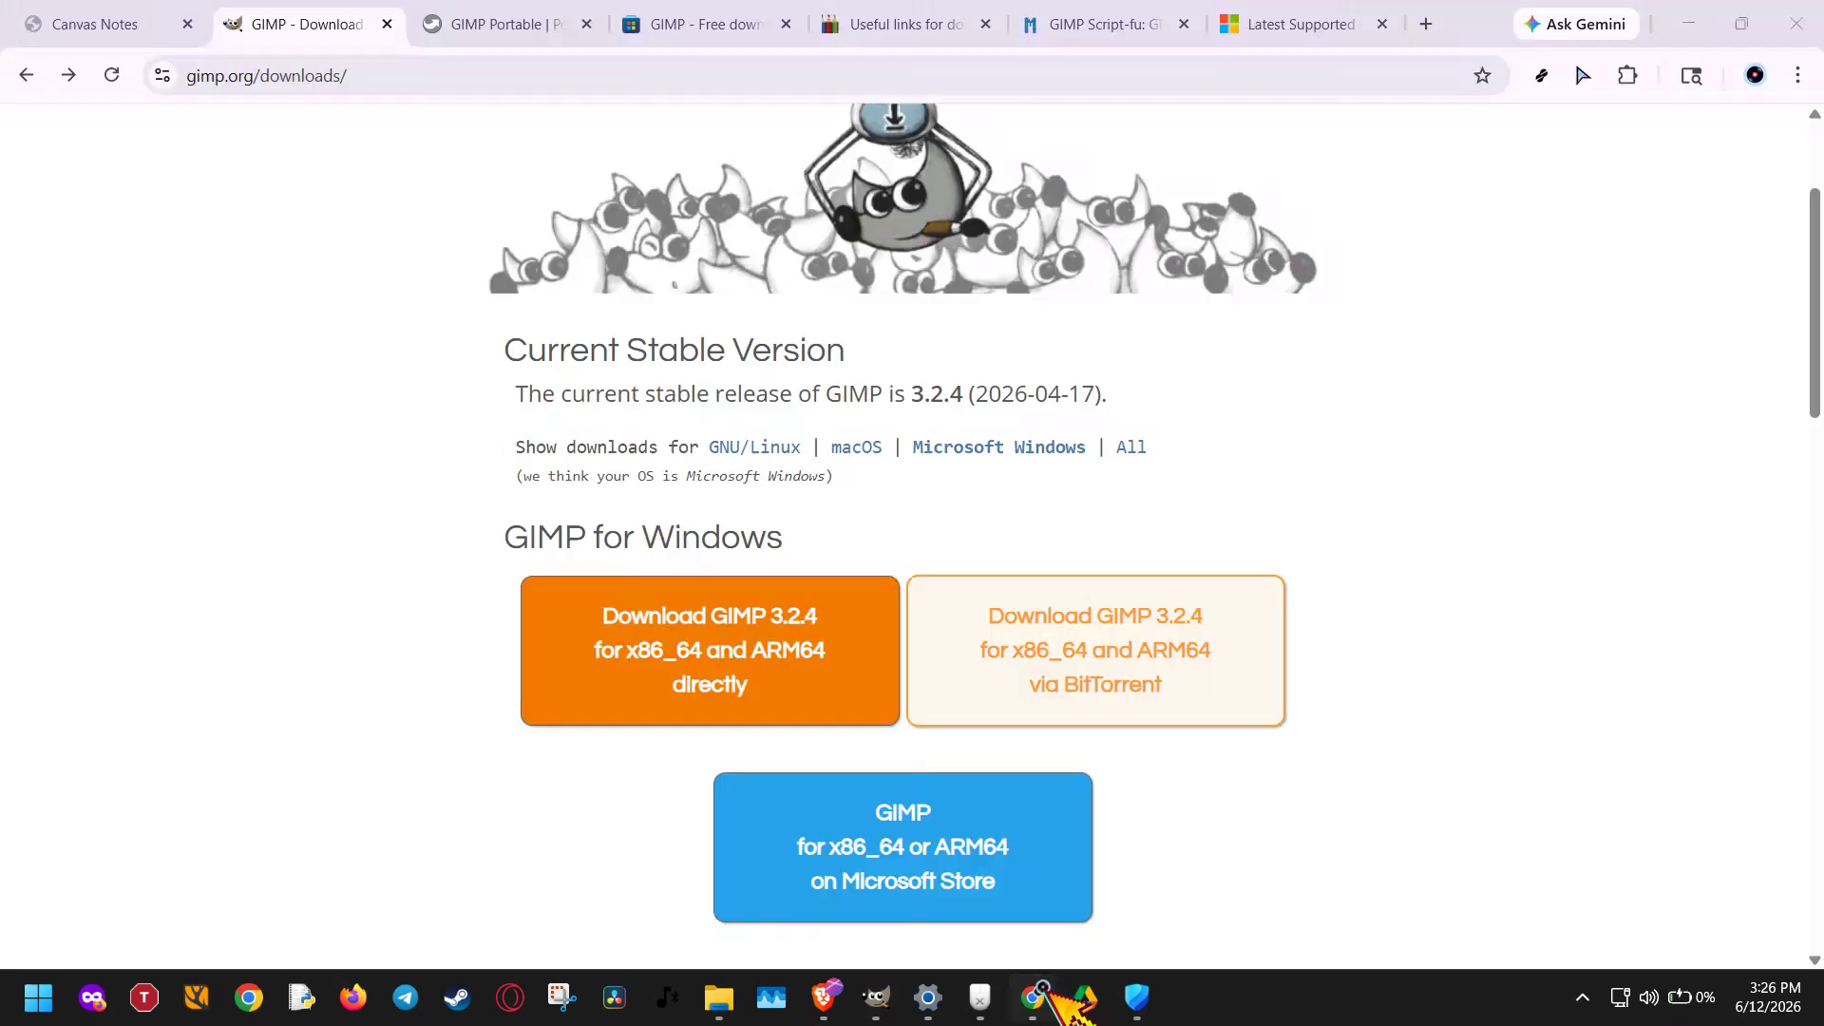
{"action": "left_click", "coordinate": [909, 29]}
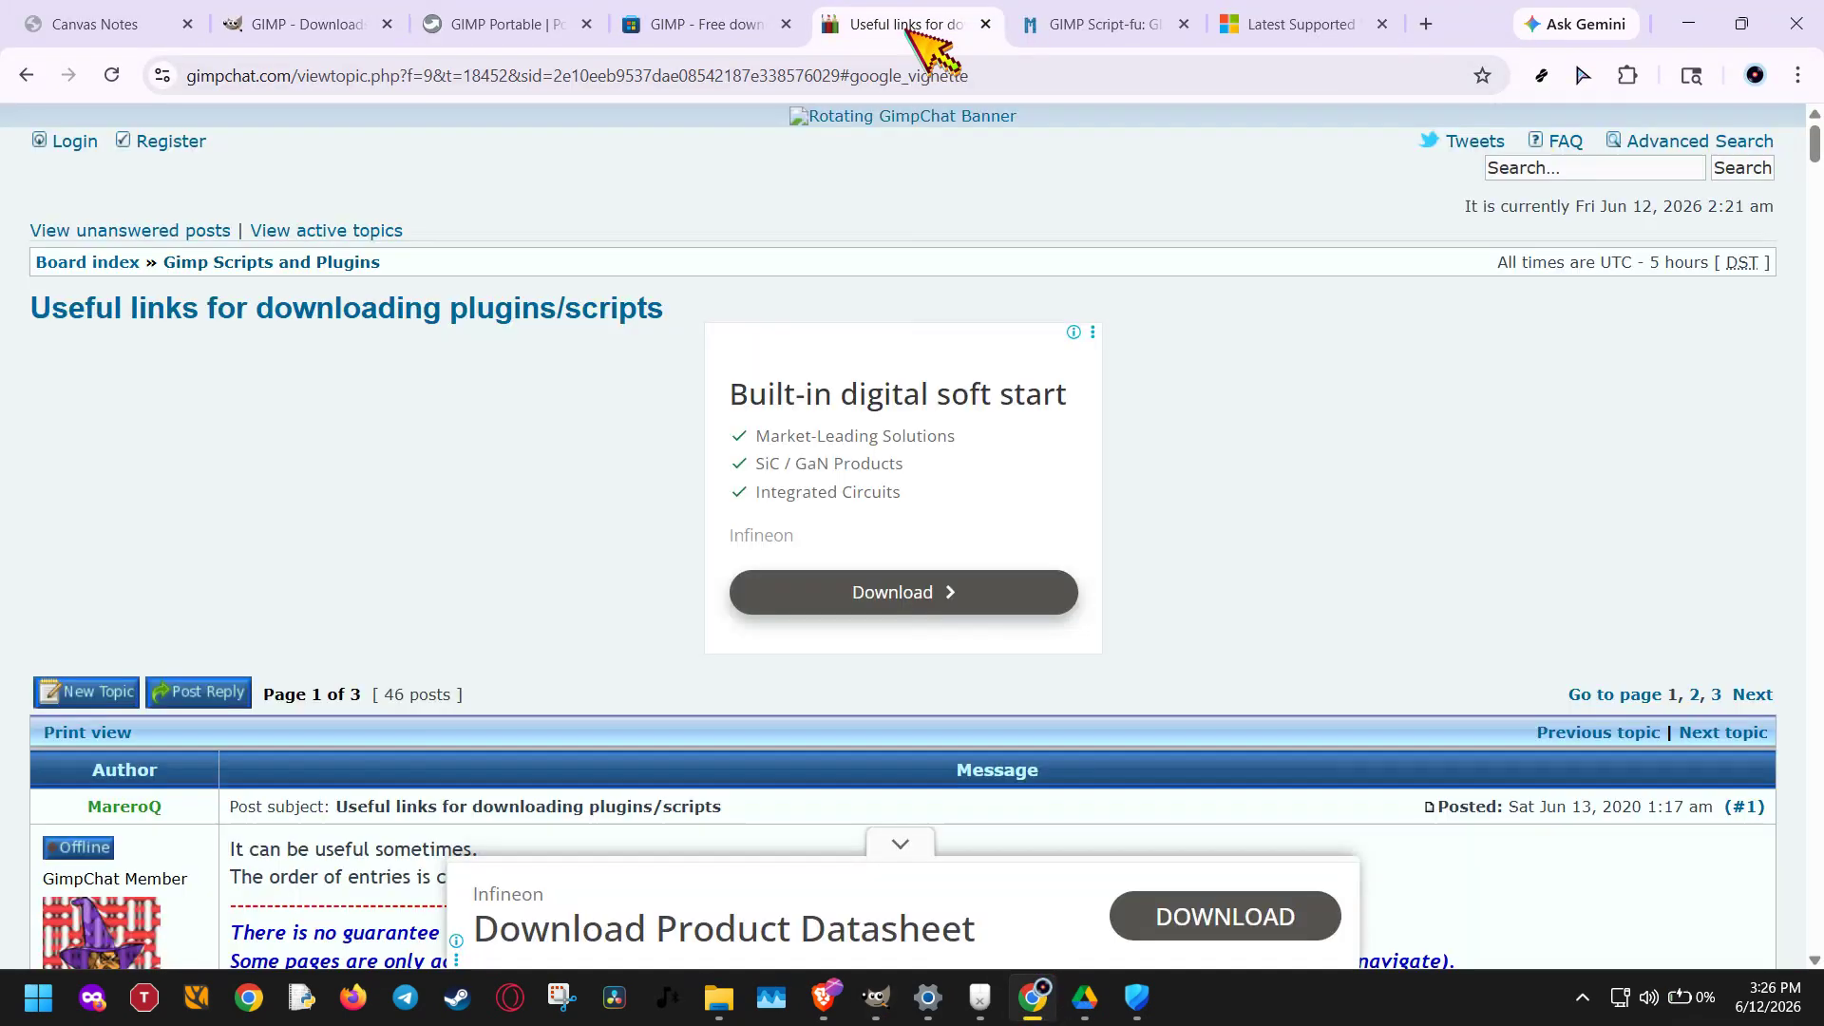
{"action": "left_click", "coordinate": [1178, 32]}
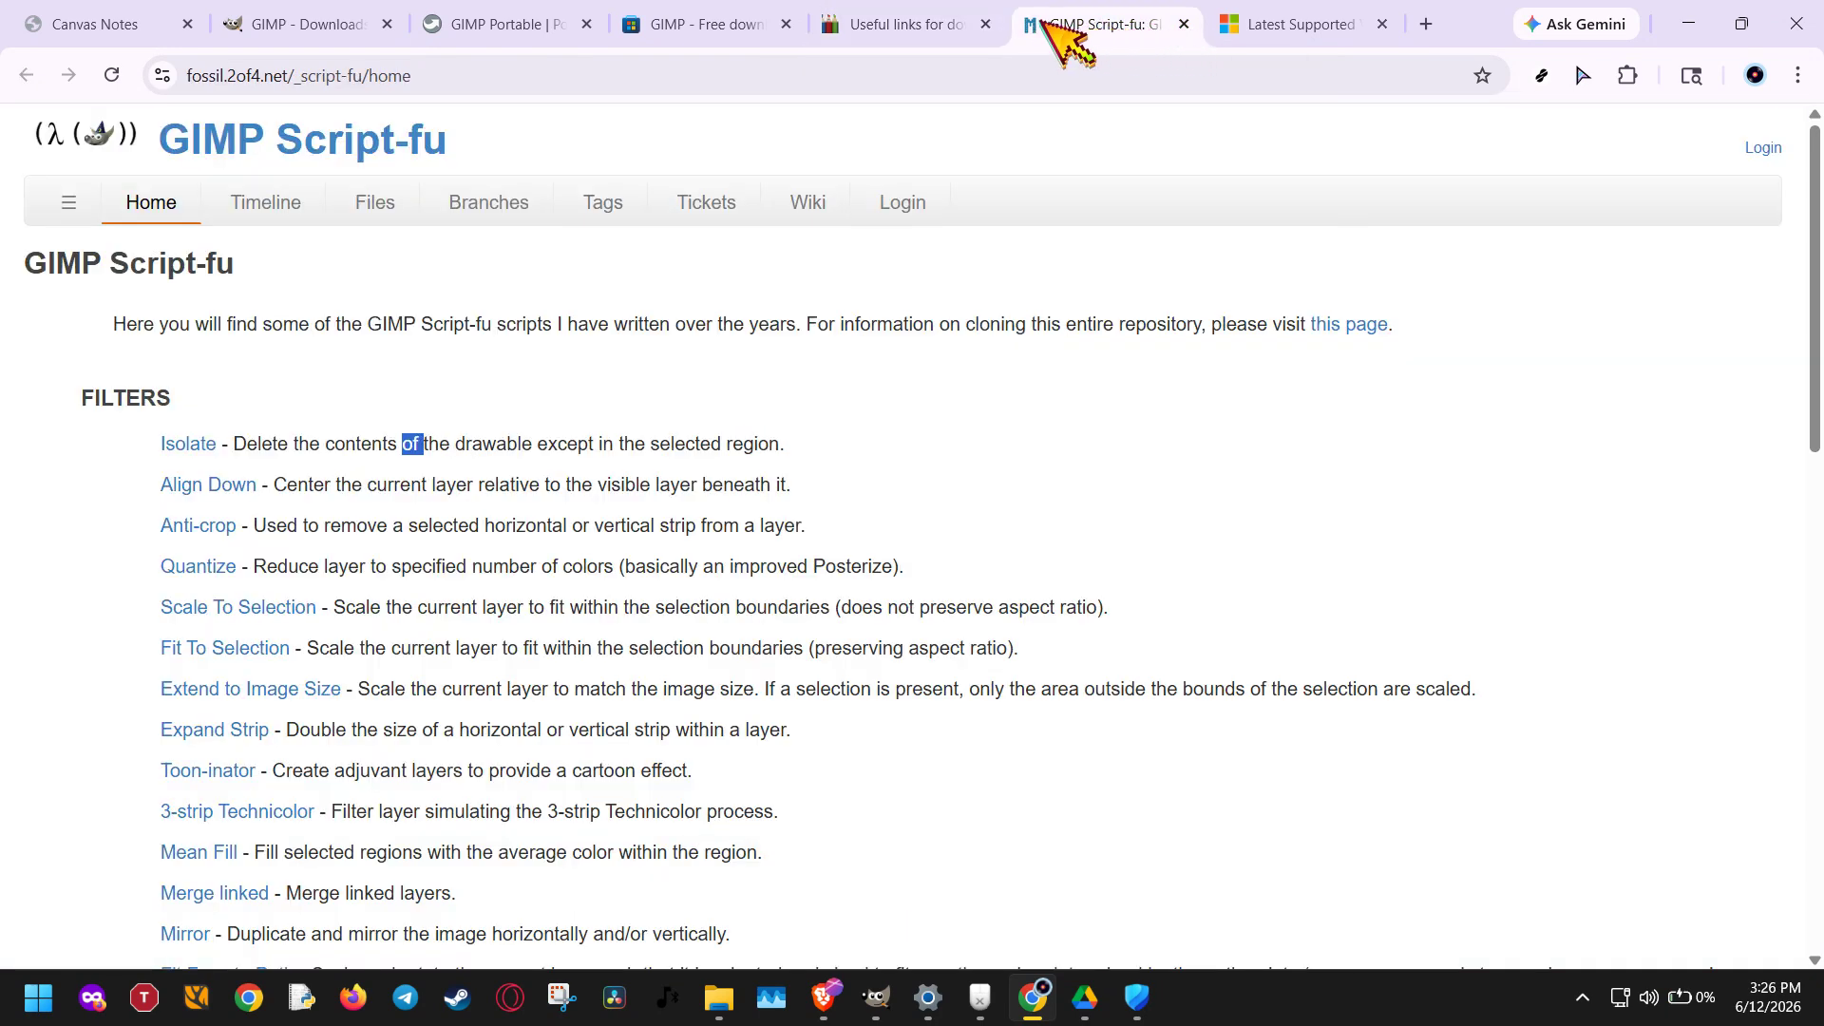
{"action": "left_click", "coordinate": [985, 24]}
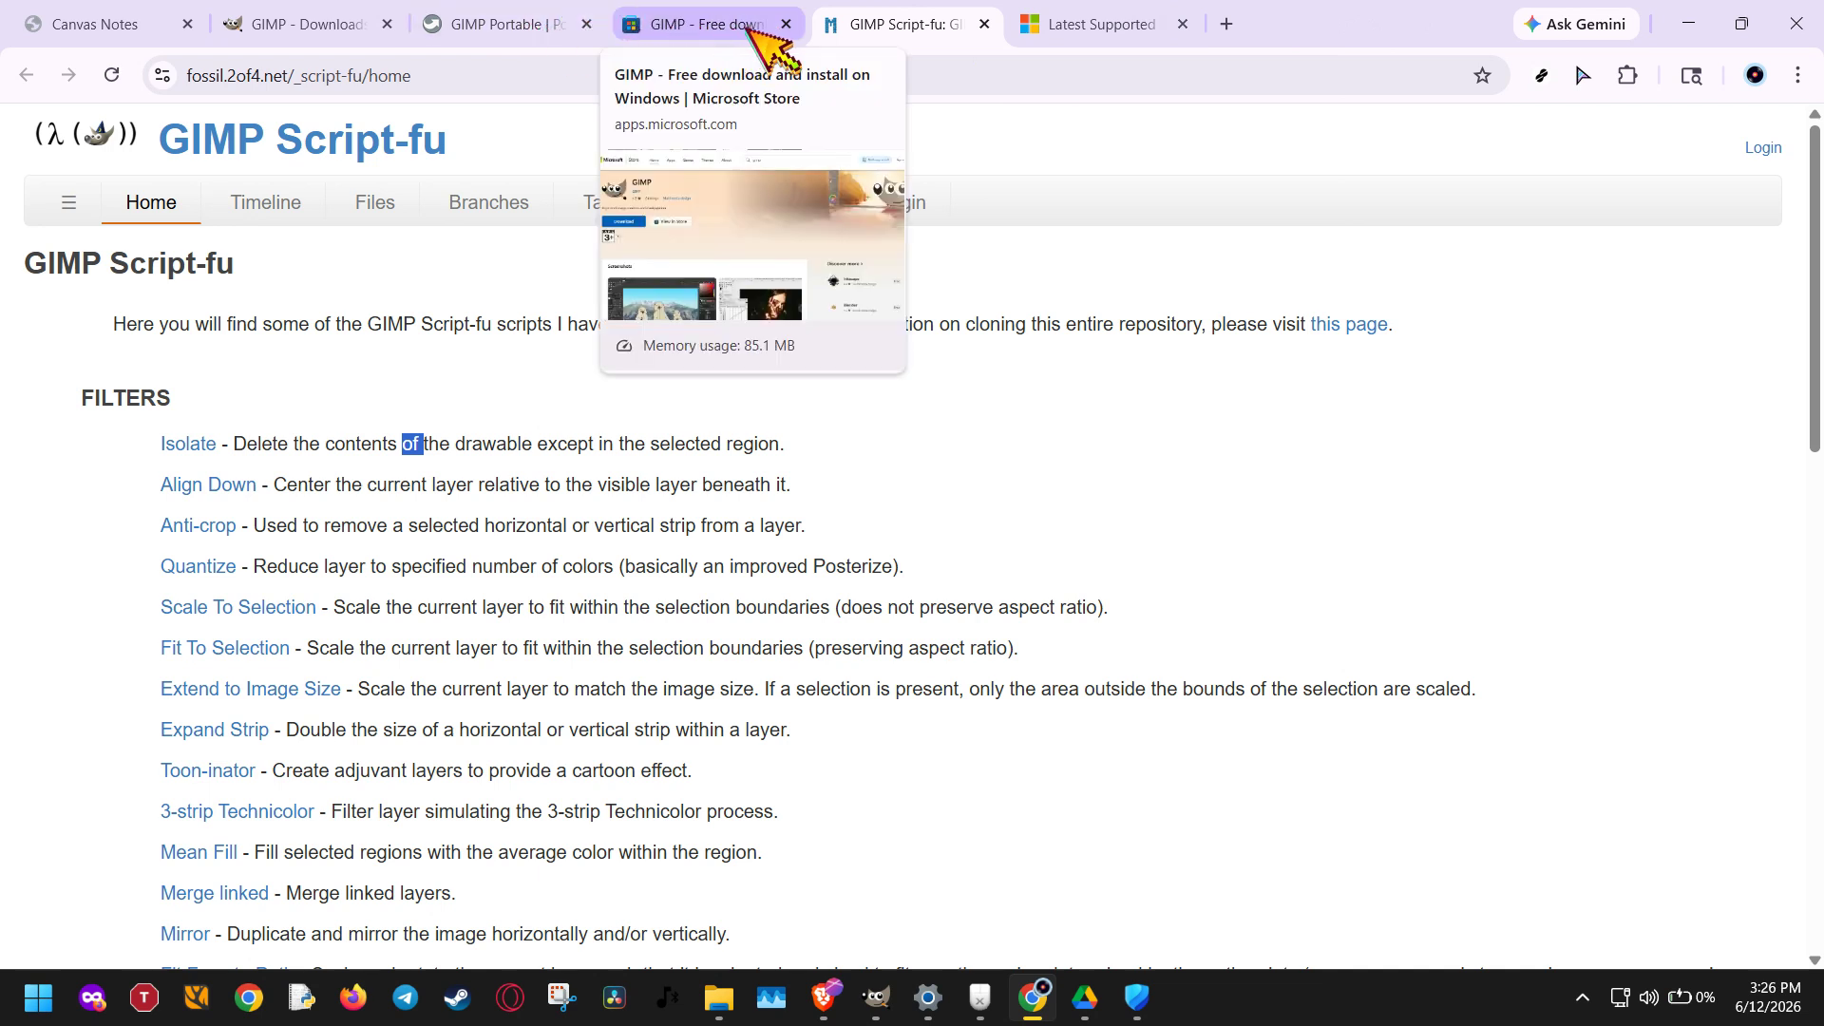
{"action": "left_click", "coordinate": [786, 24]}
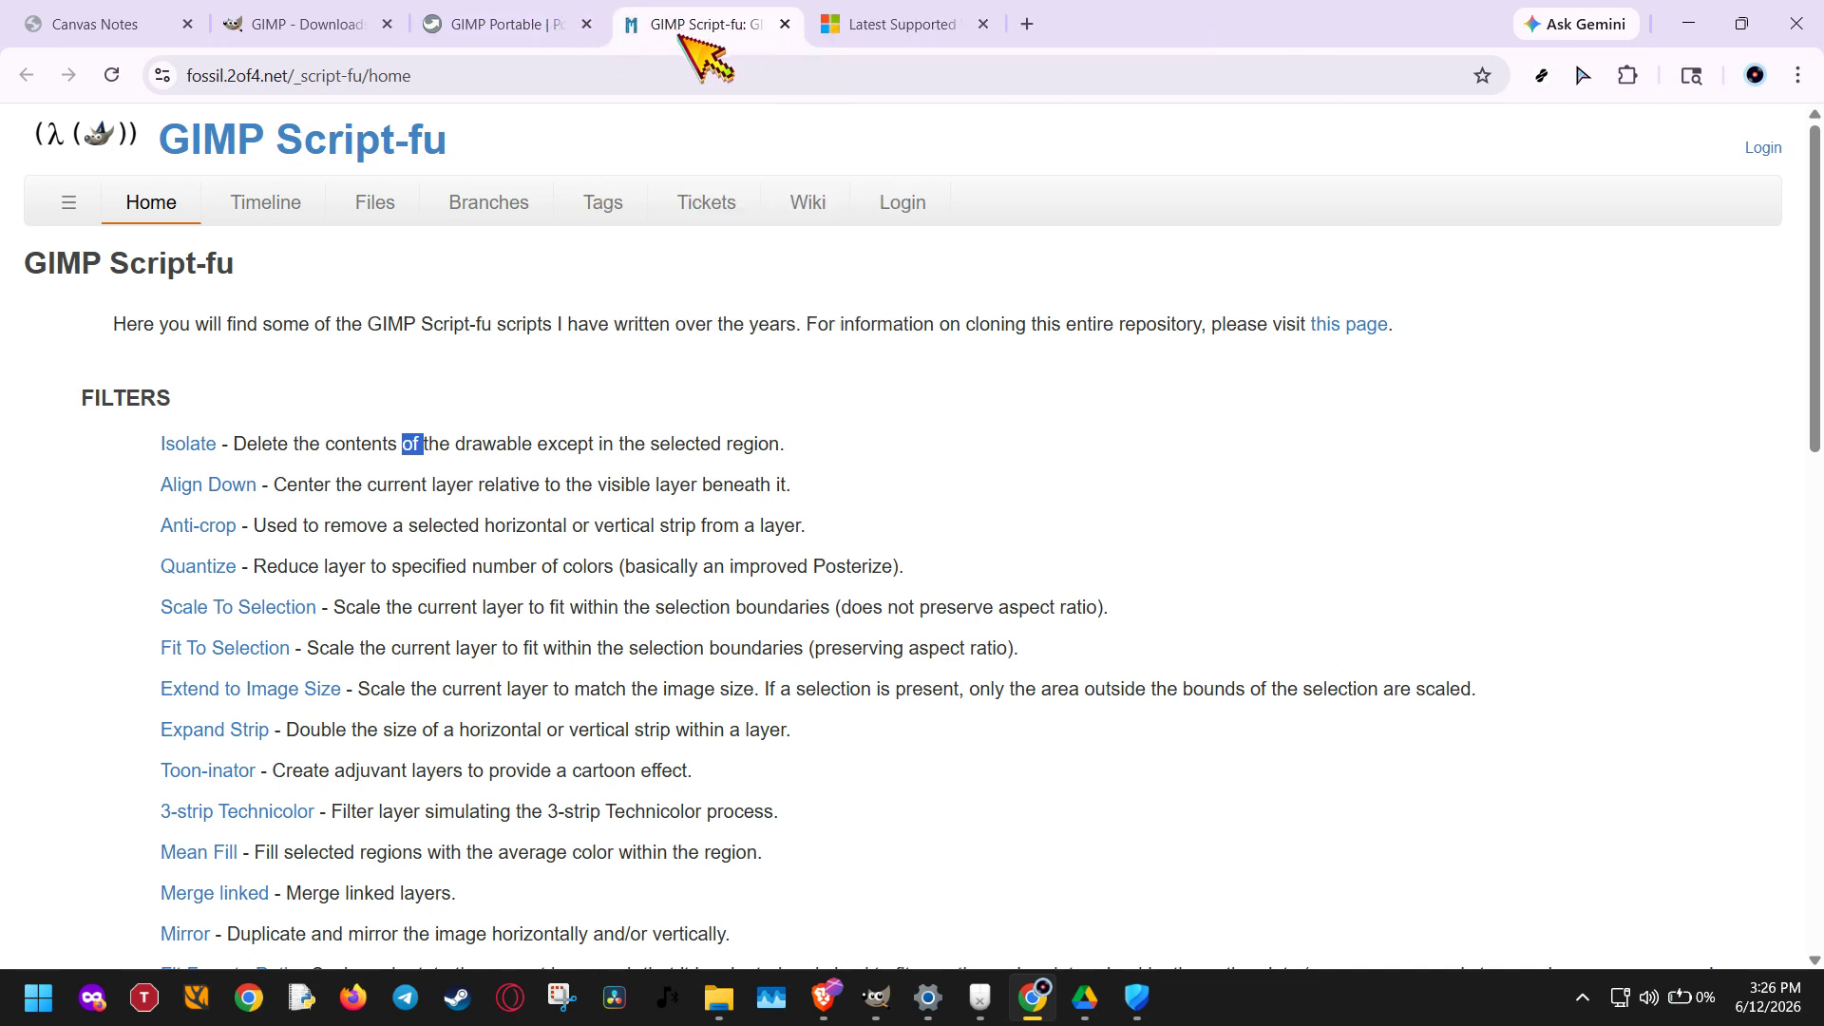
View the Microsoft Visual C++ Redistributable downloads page, and reopen the closed Microsoft Store page for GIMP
{"action": "left_click", "coordinate": [850, 25]}
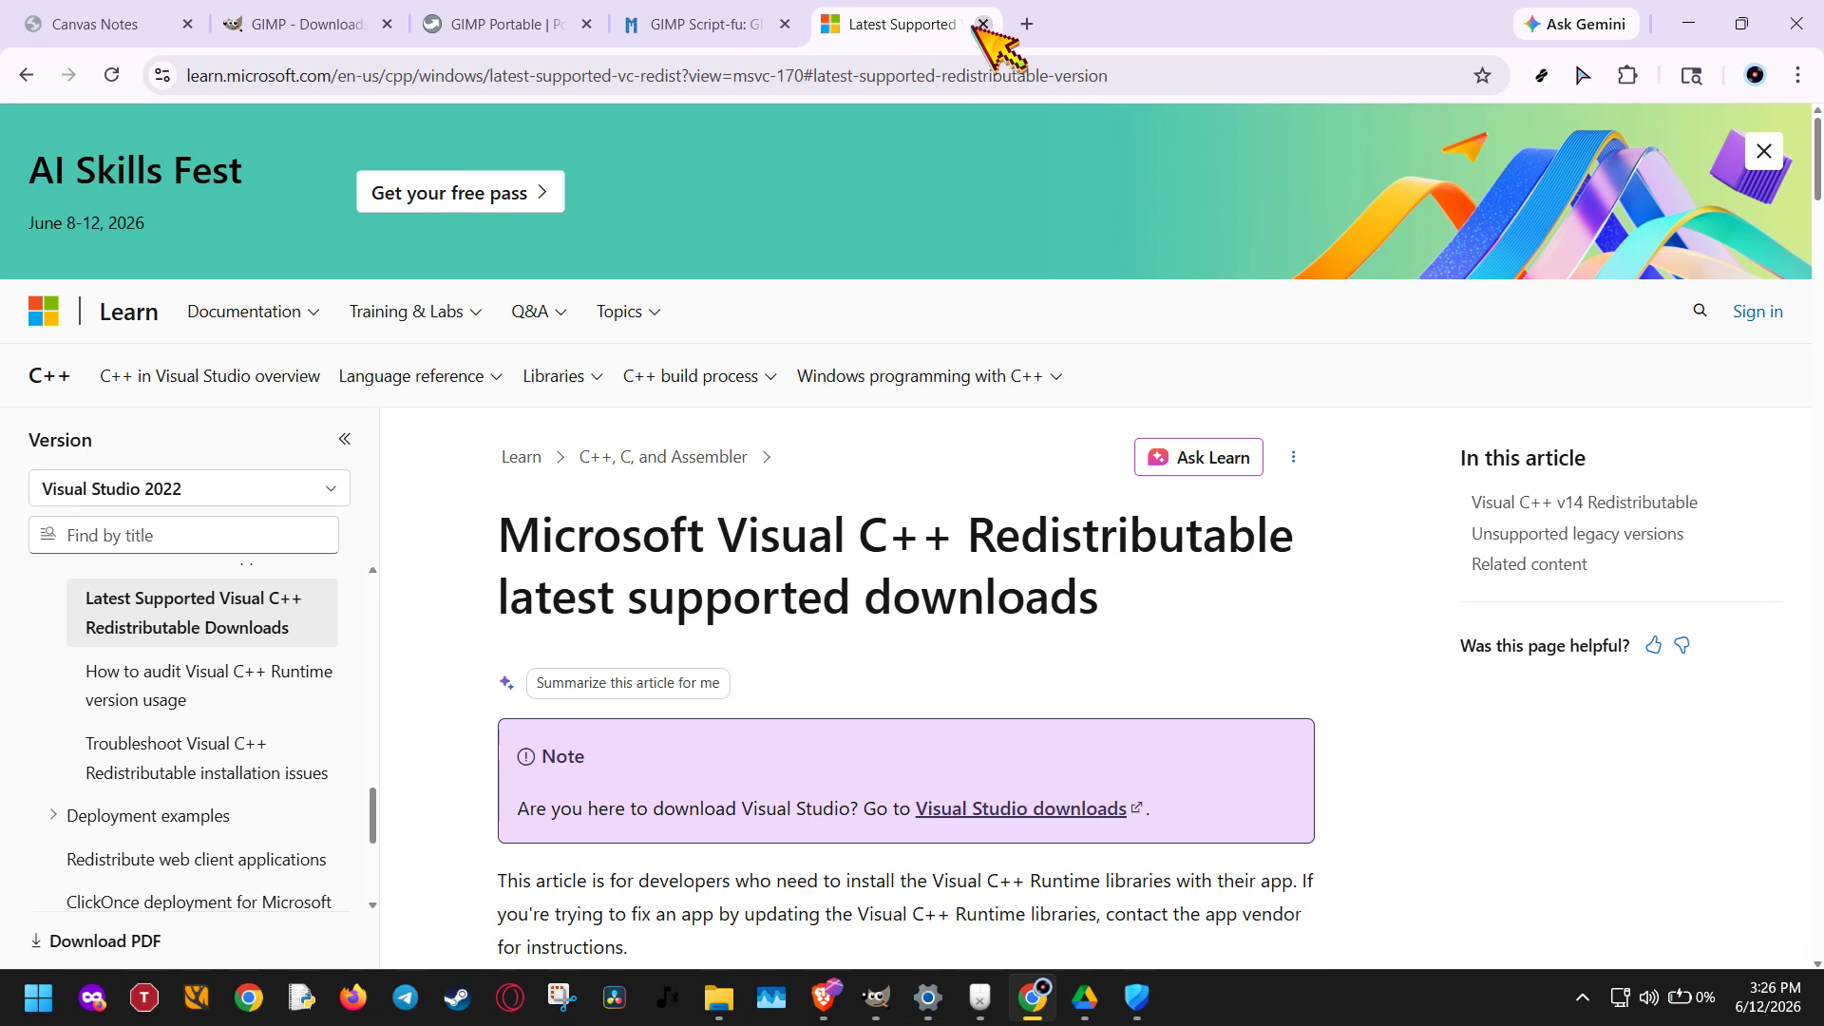
{"action": "key", "text": "ctrl+shift+t"}
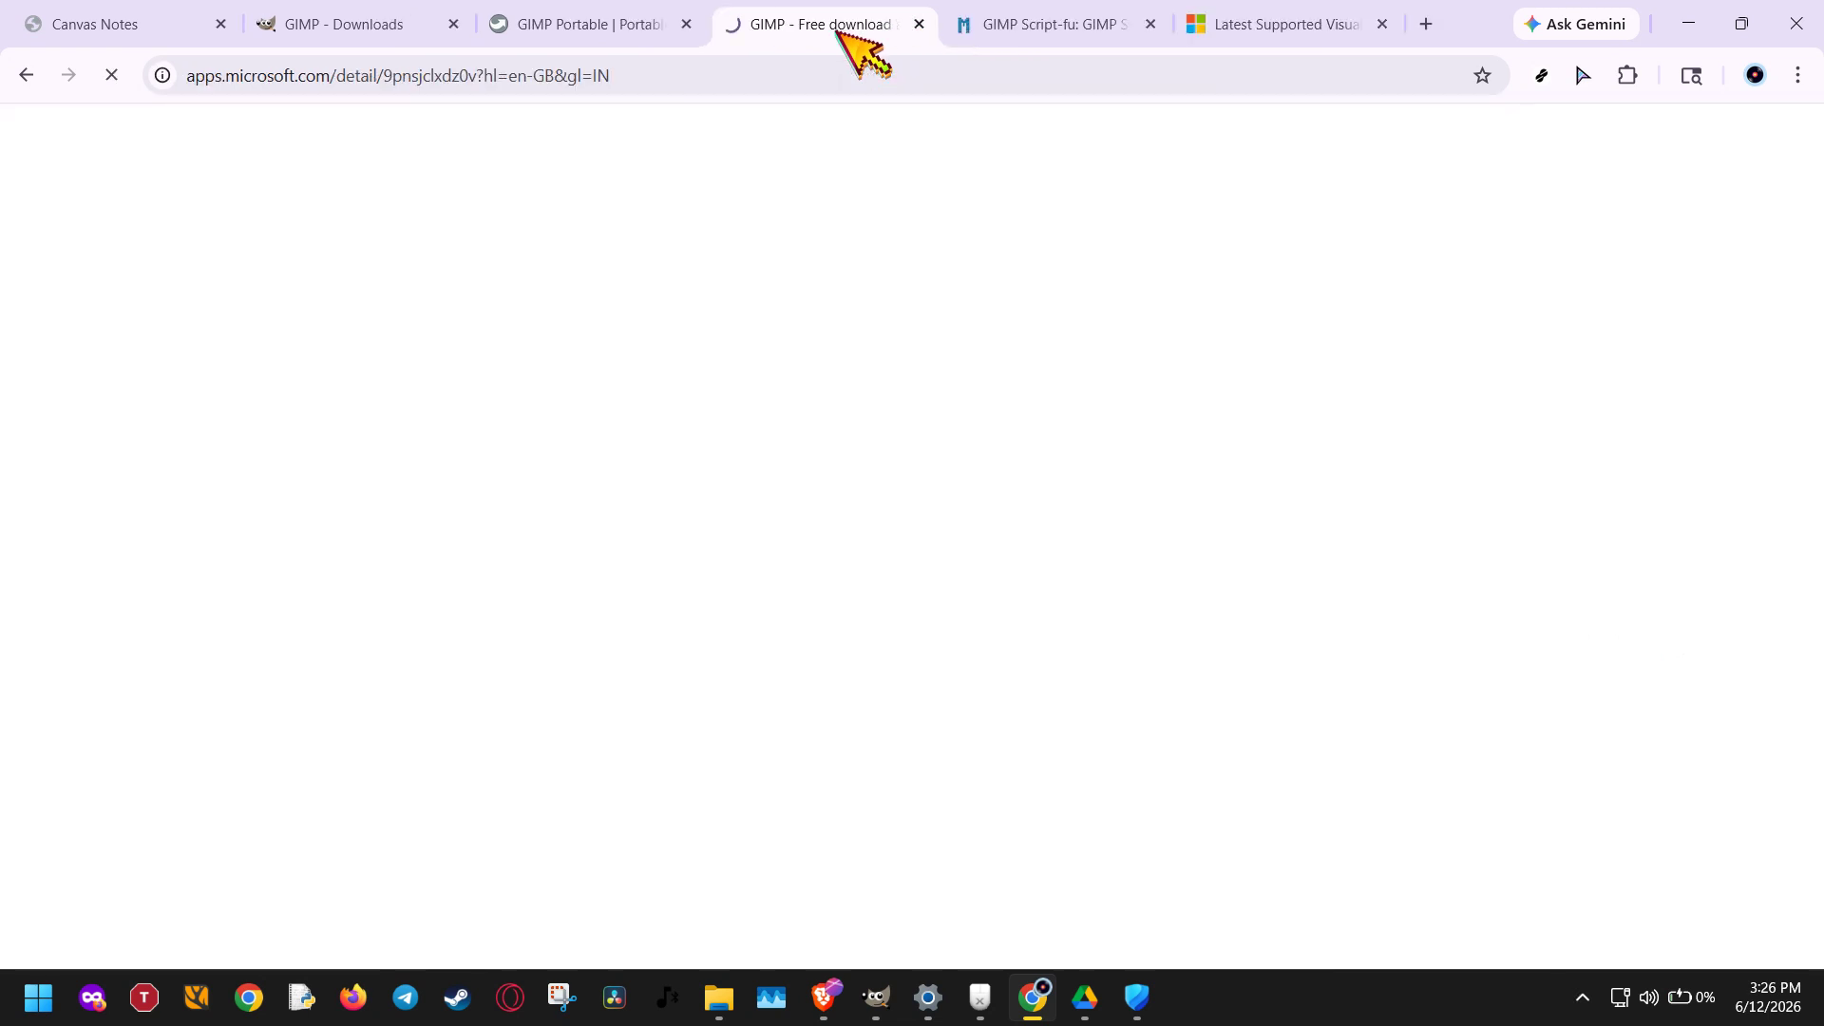
Switch to GIMP and bring up Brave's screen-sharing bar over it
{"action": "mouse_move", "coordinate": [829, 999]}
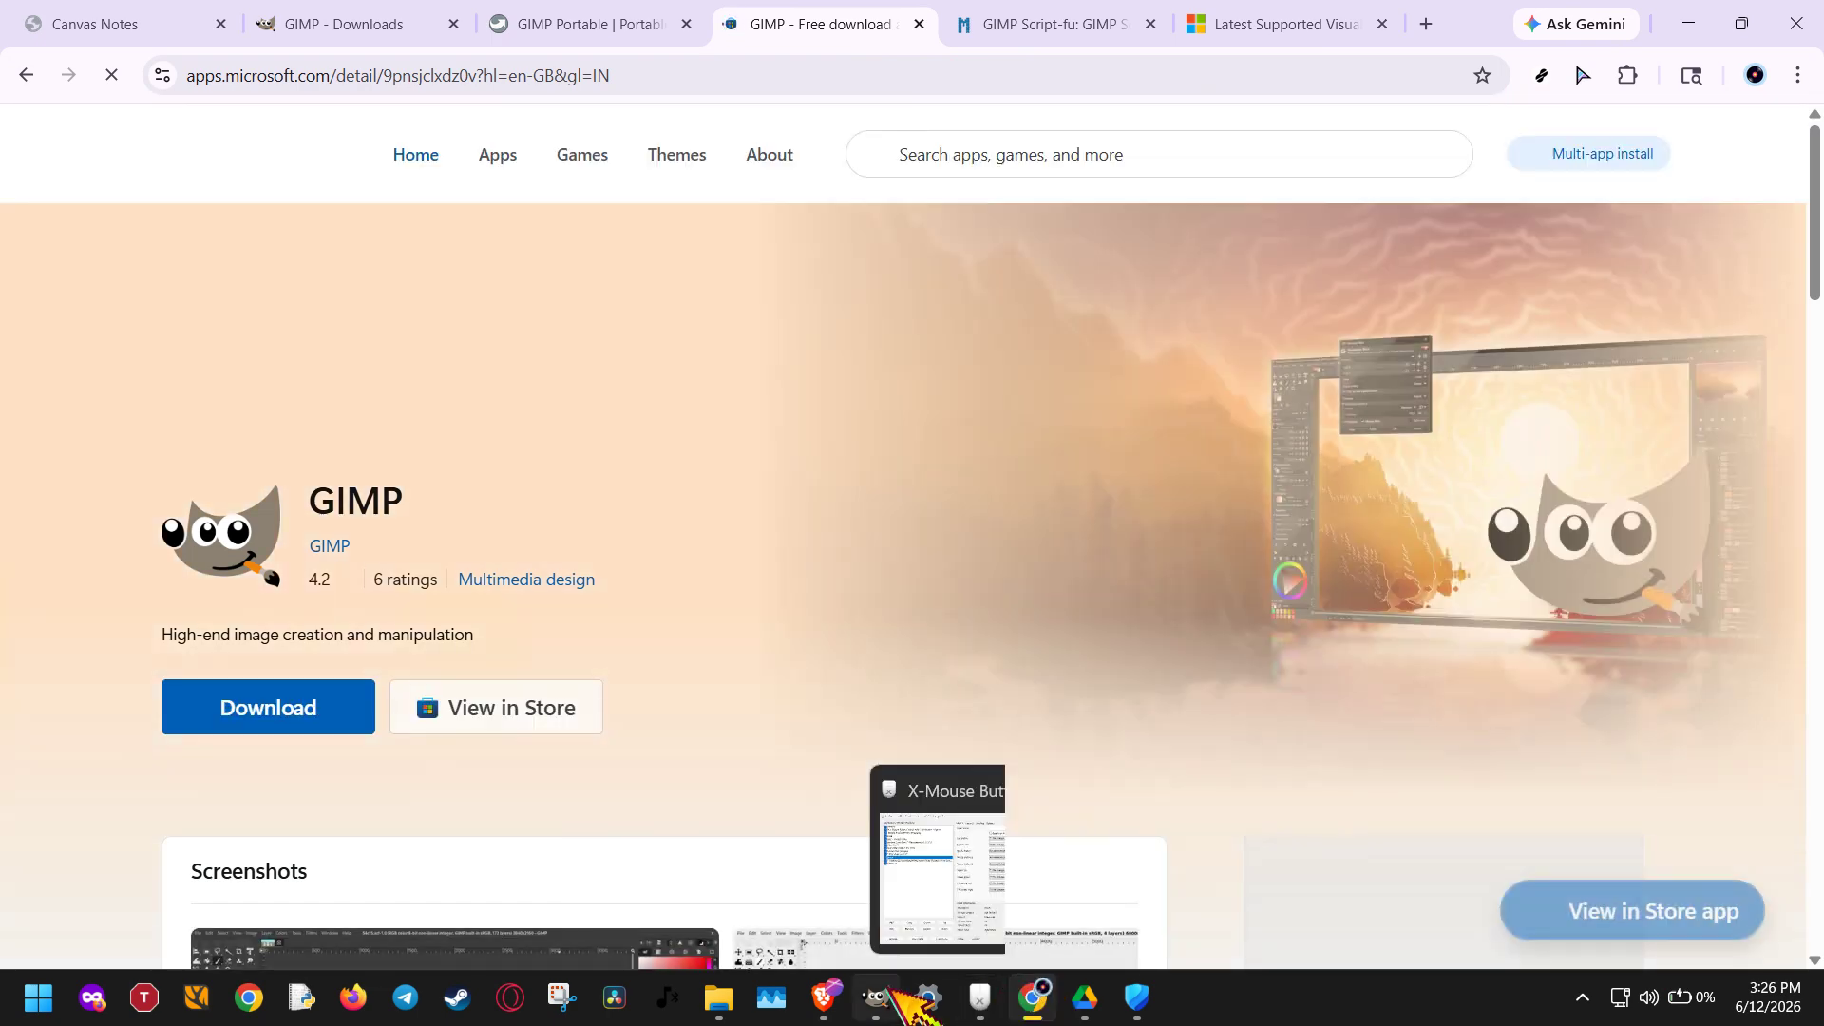
{"action": "left_click", "coordinate": [860, 996]}
{"action": "left_click", "coordinate": [832, 988]}
{"action": "left_click", "coordinate": [958, 885]}
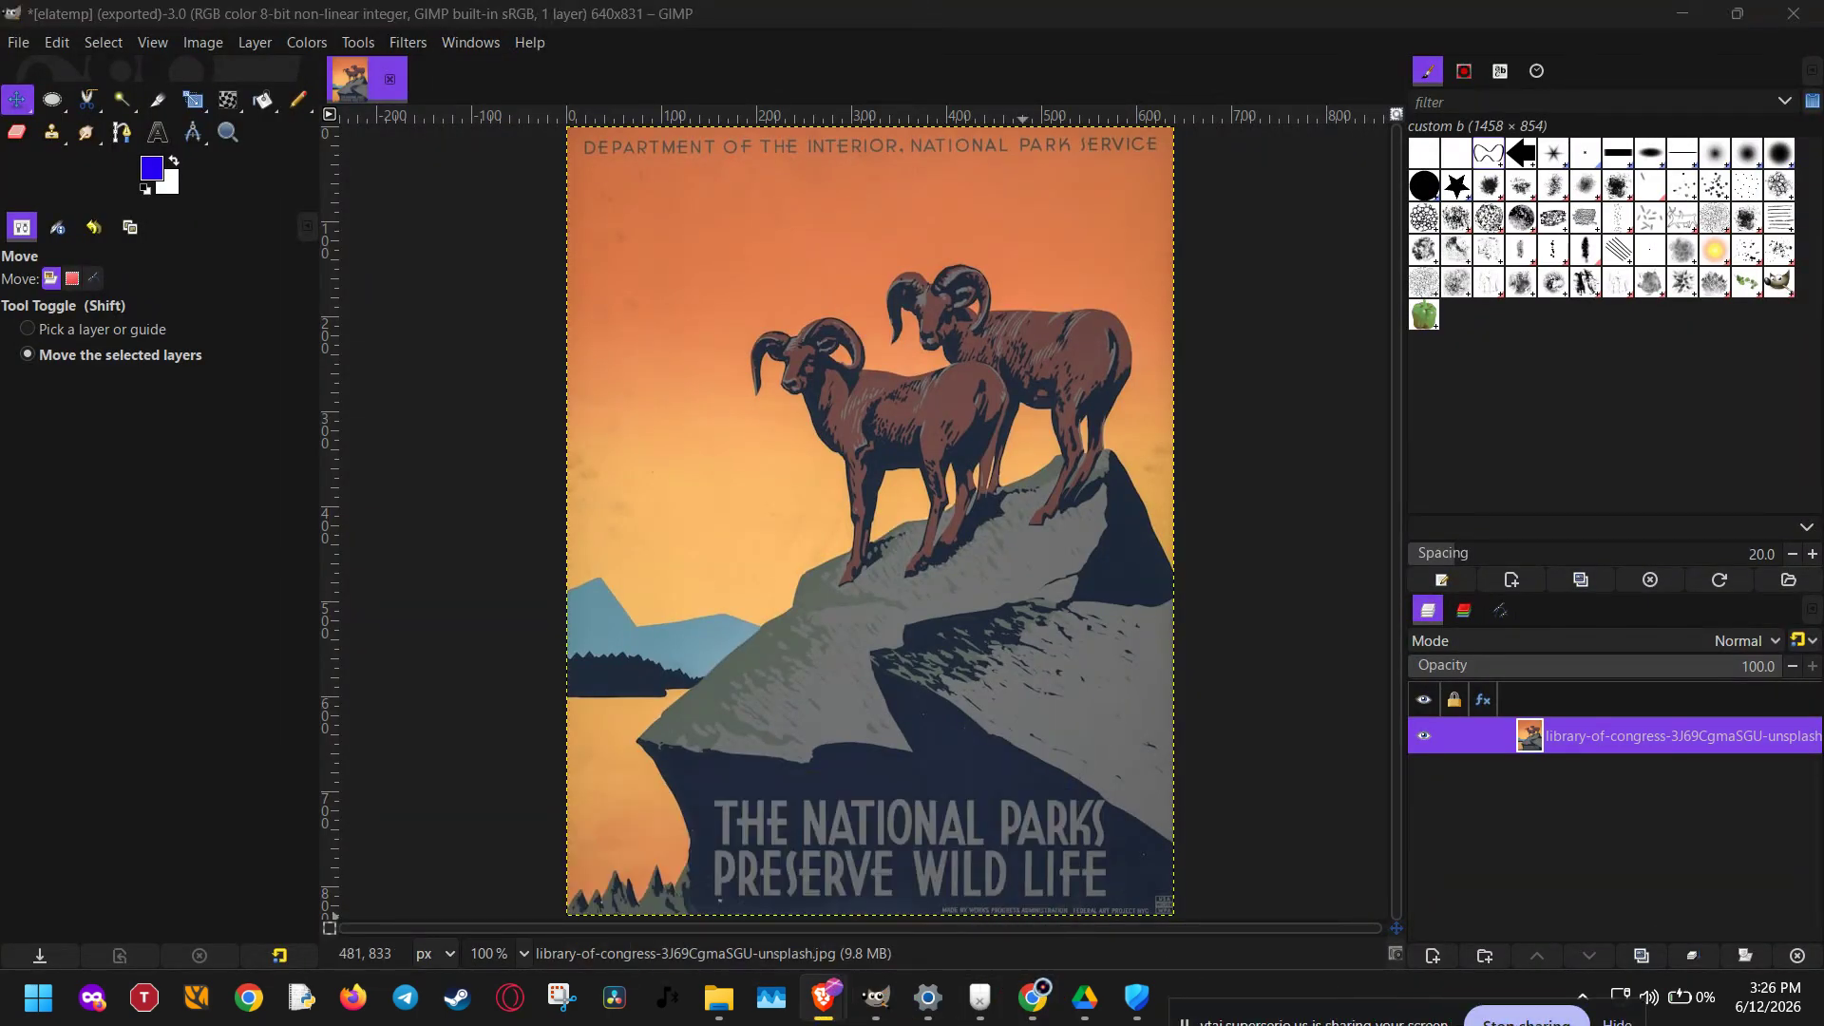